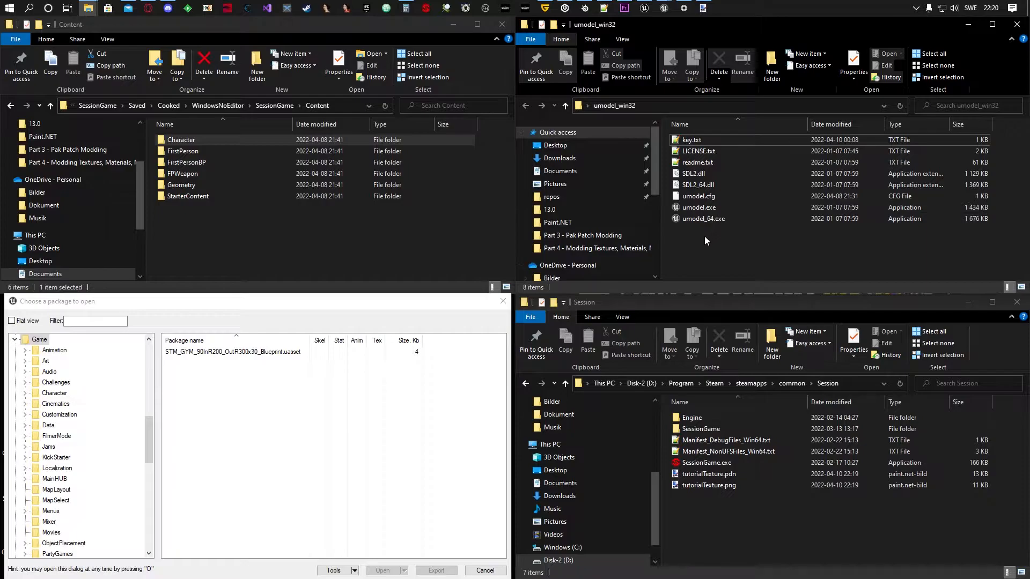
- Browse the game packages to the Textures folder under Game/Character/Uniques/Ribsman
click(300, 305)
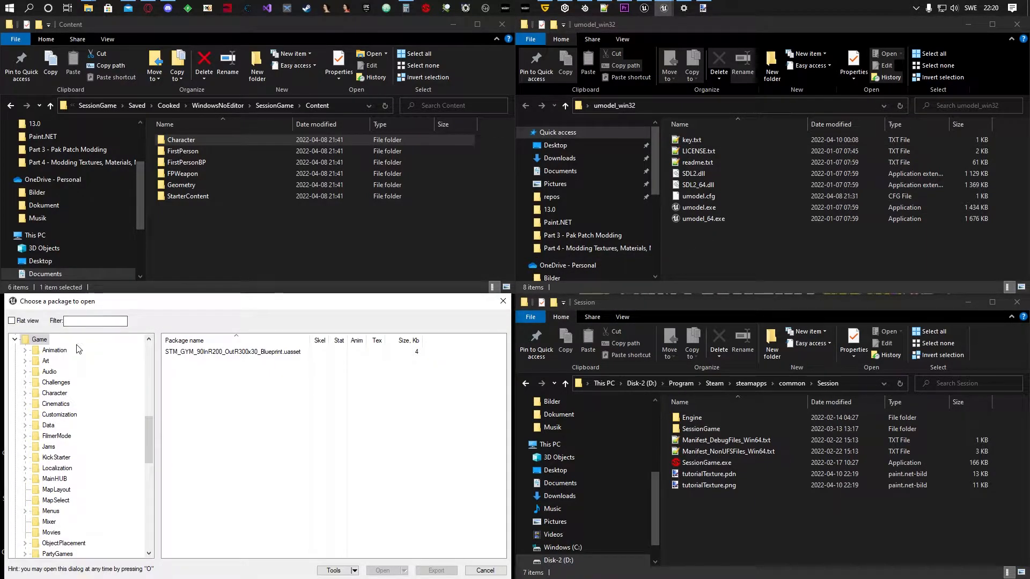
scroll(55, 377, up, 1)
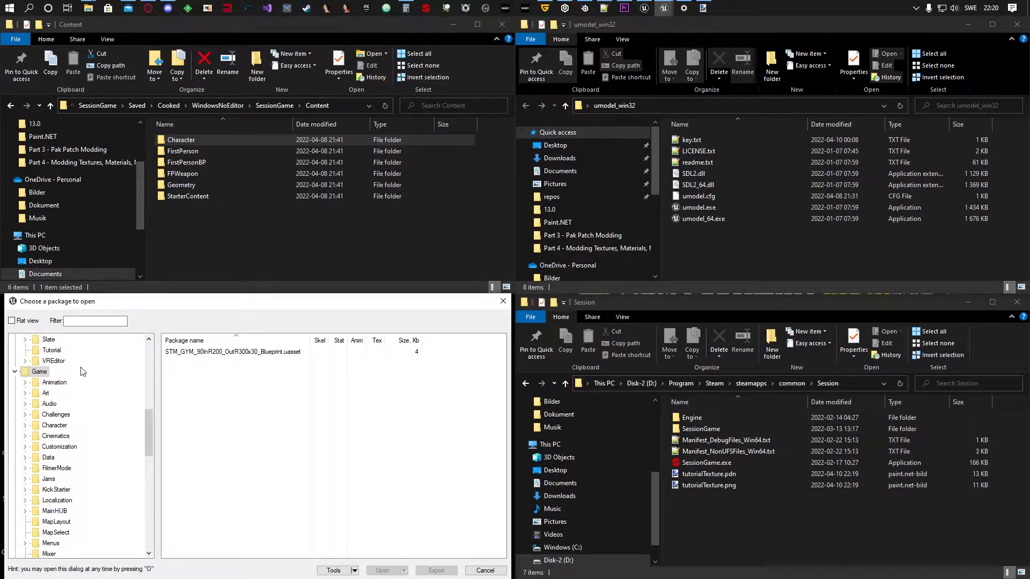
double_click(58, 426)
double_click(62, 447)
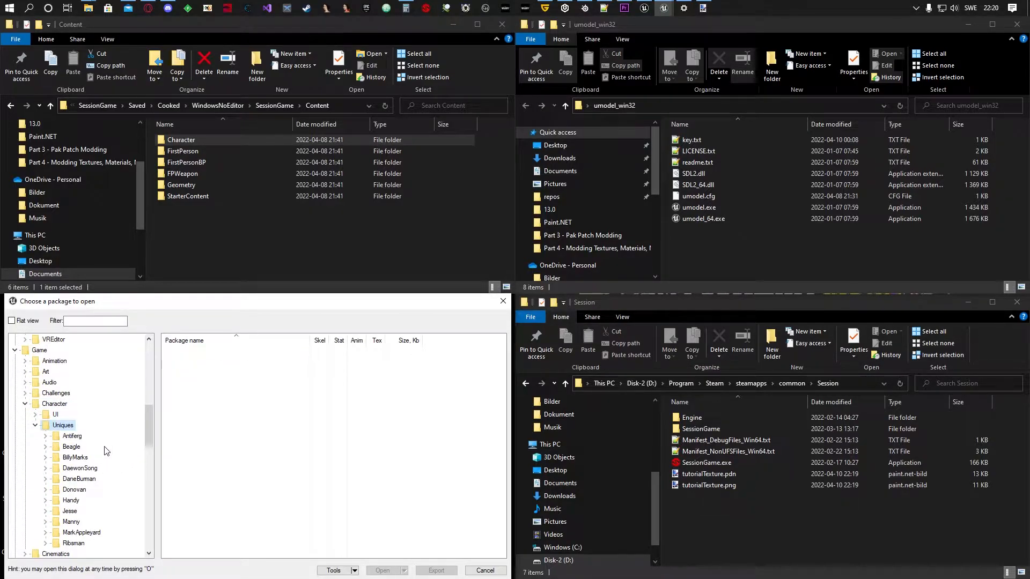
double_click(82, 541)
scroll(88, 474, down, 3)
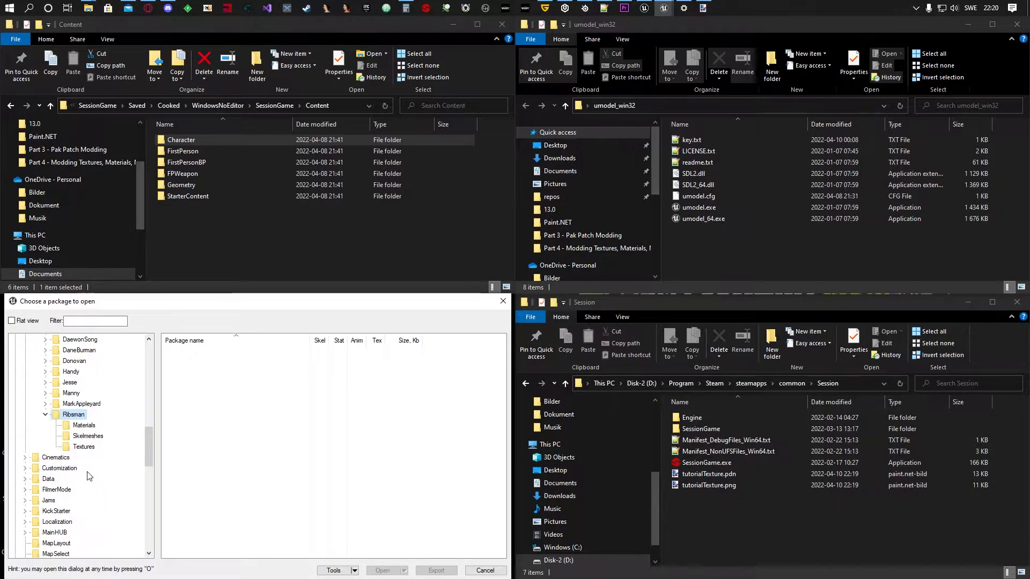
scroll(99, 462, up, 2)
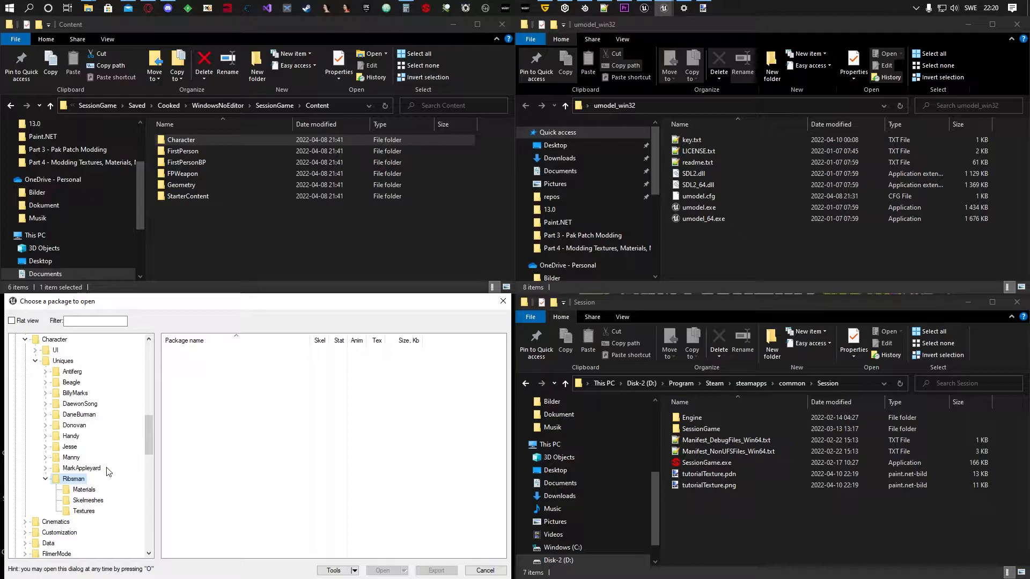
click(89, 512)
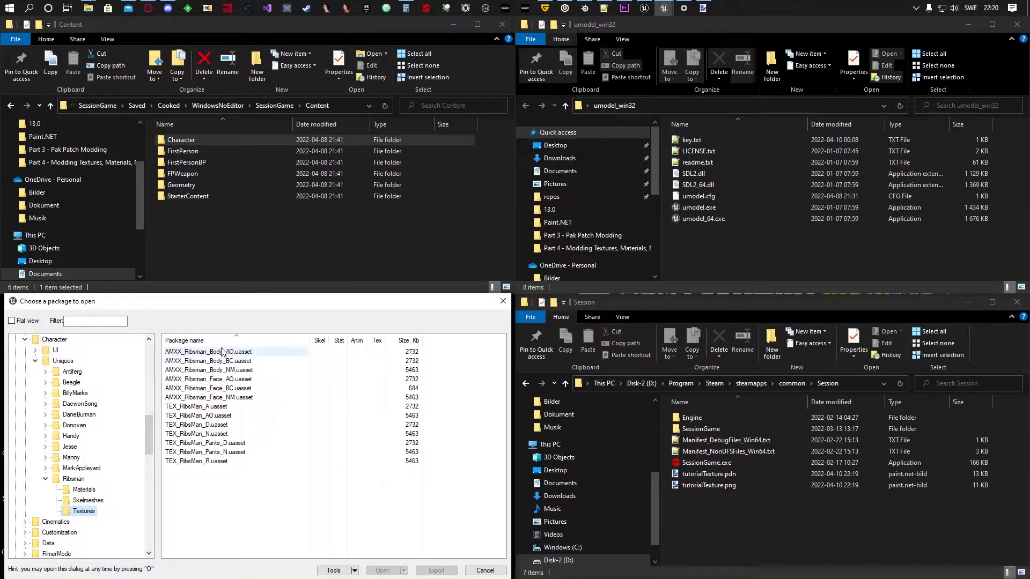
- Preview TEX_RibsMan_D.uasset and fit the viewer window into the free area beneath the Content folder window
double_click(205, 425)
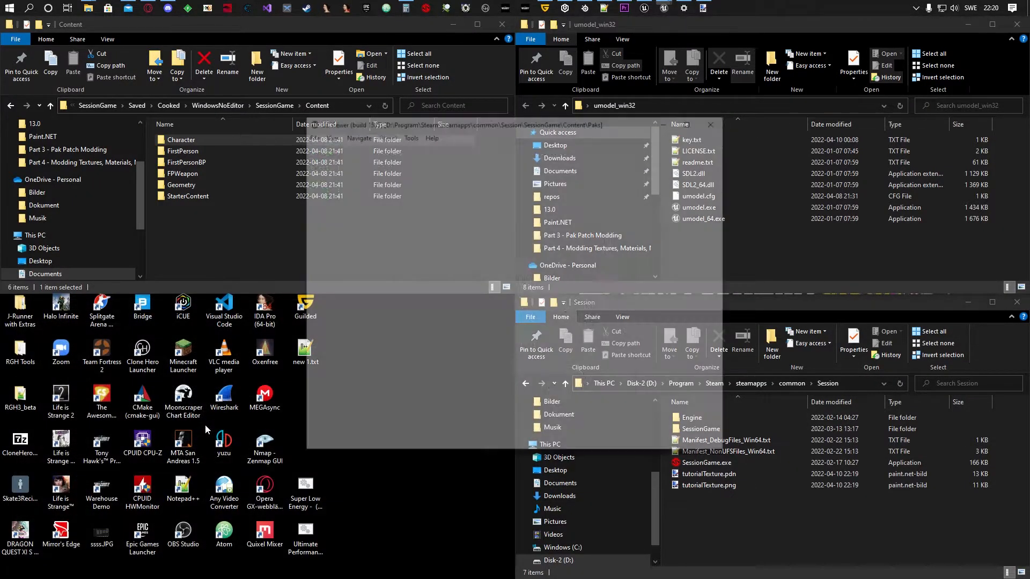
drag(503, 127, 242, 297)
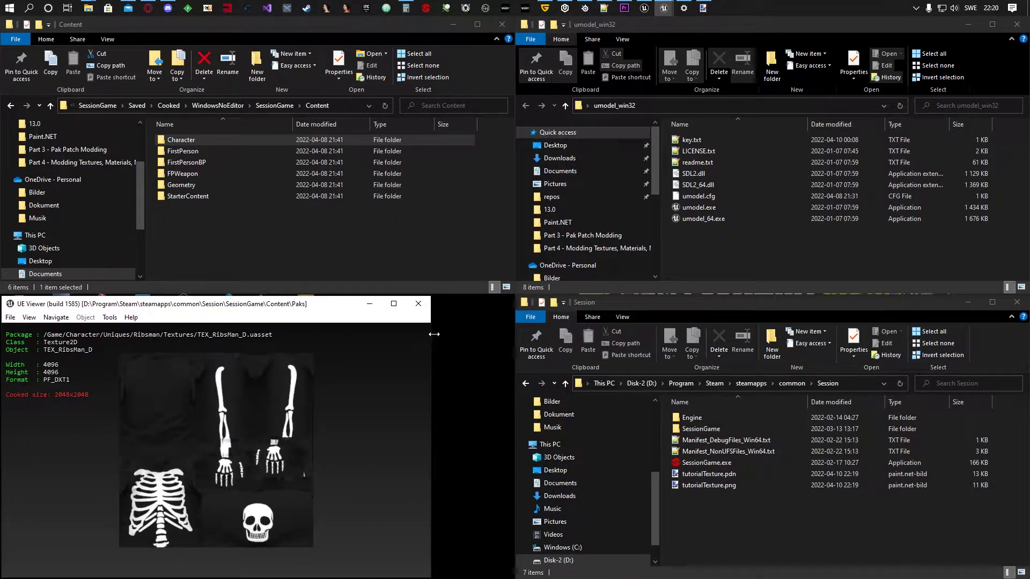
drag(434, 334, 510, 331)
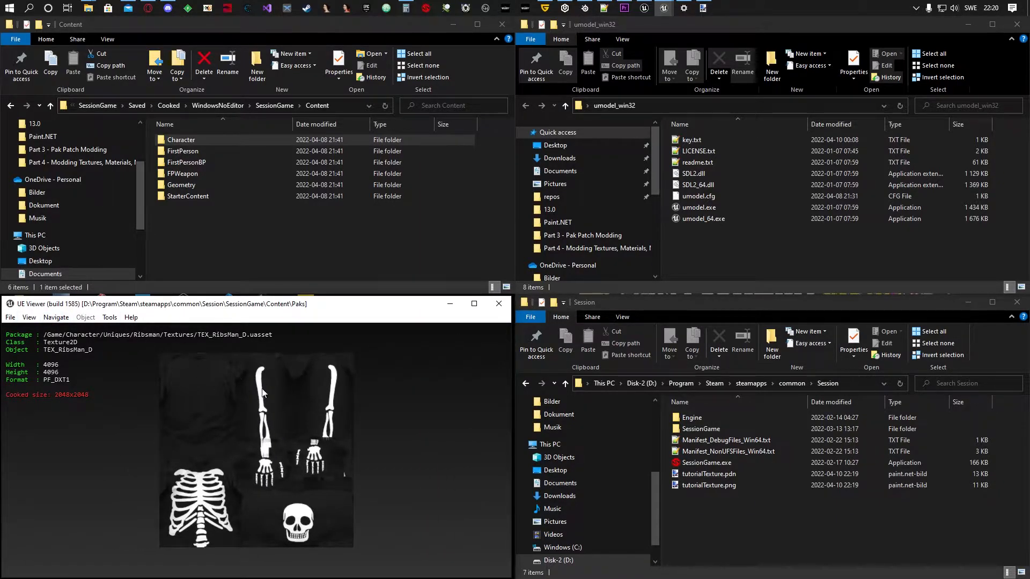
- Return to the package list and export TEX_RibsMan_D.uasset
click(10, 316)
click(24, 329)
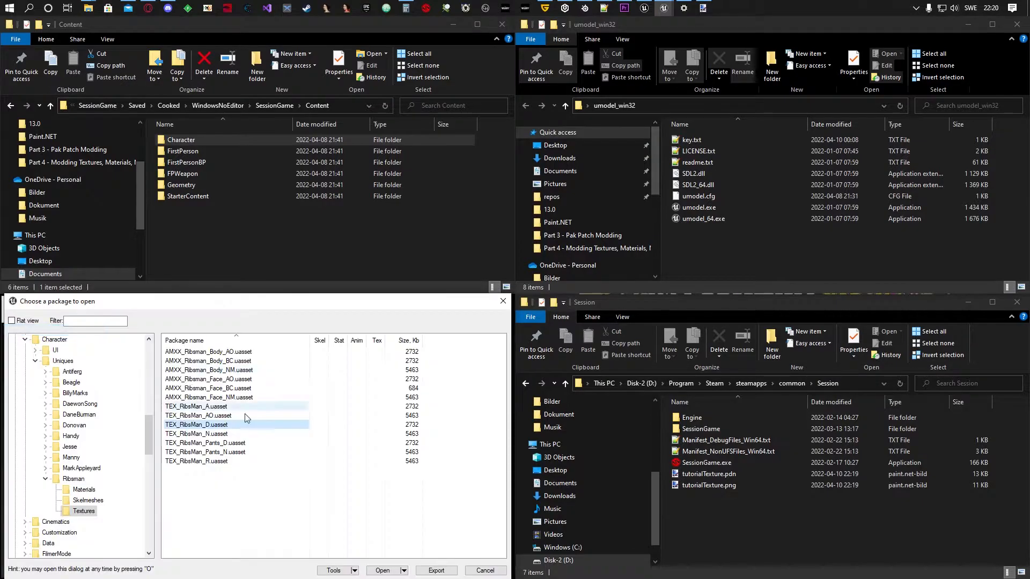
right_click(207, 427)
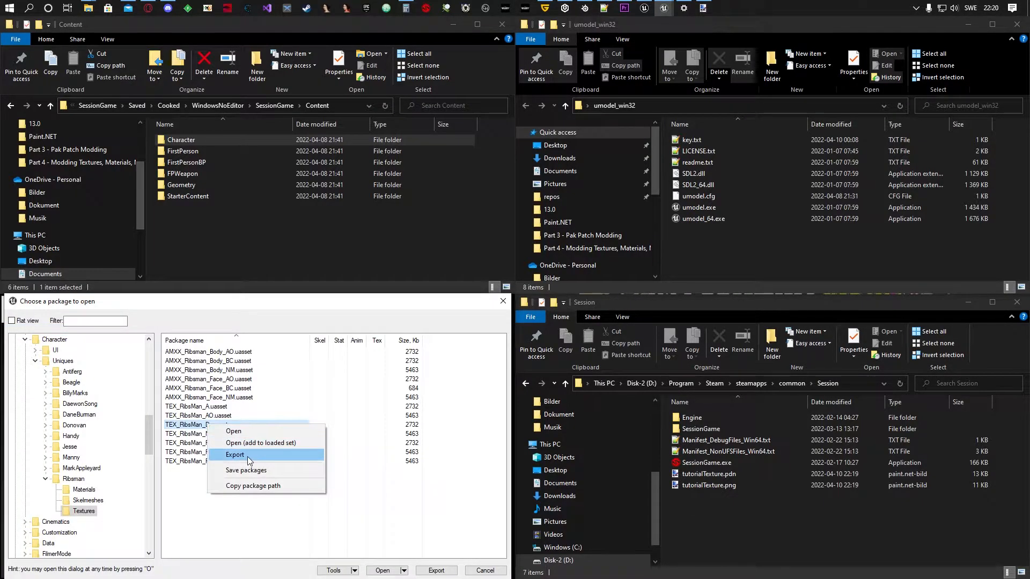
click(246, 456)
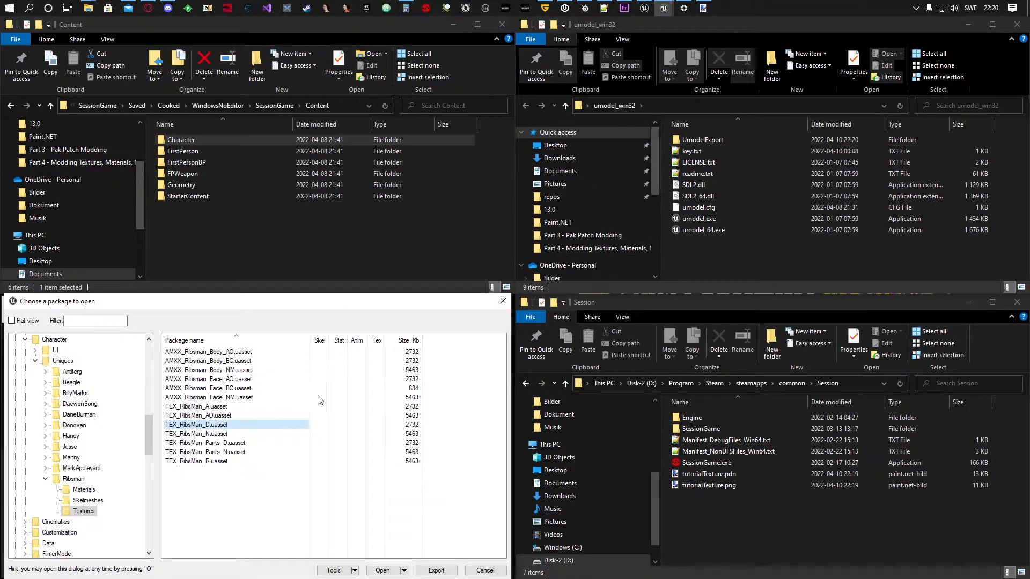
right_click(214, 424)
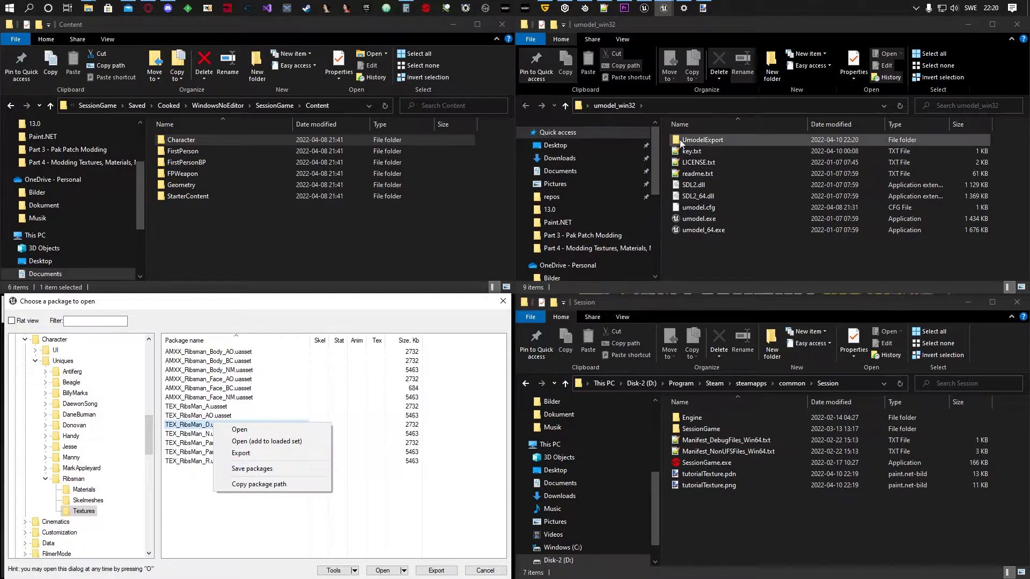
- Open the exported TEX_RibsMan_D.tga from UmodelExport/Game/Character/Uniques/Ribsman/Textures in paint.net
click(739, 21)
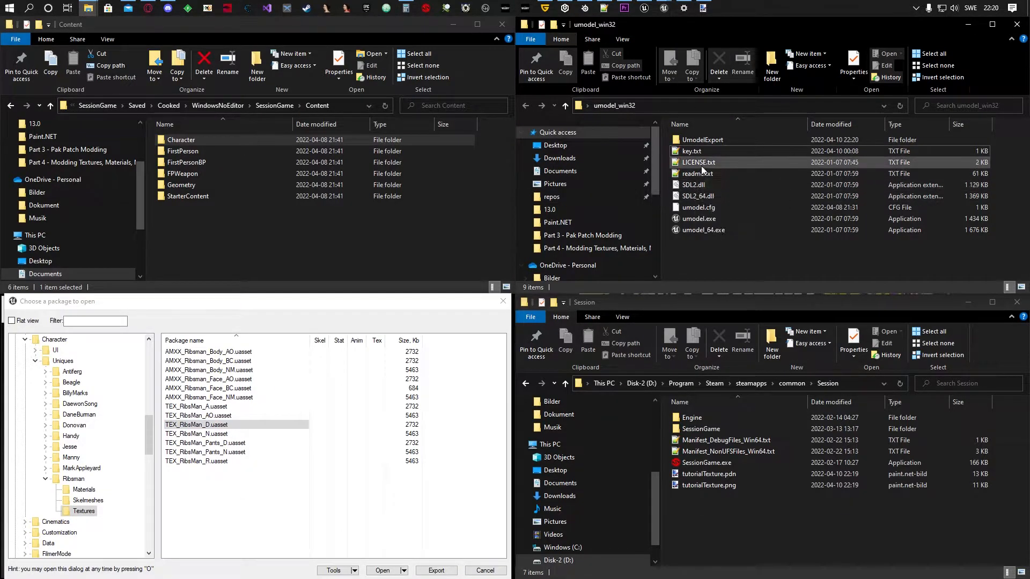
double_click(709, 140)
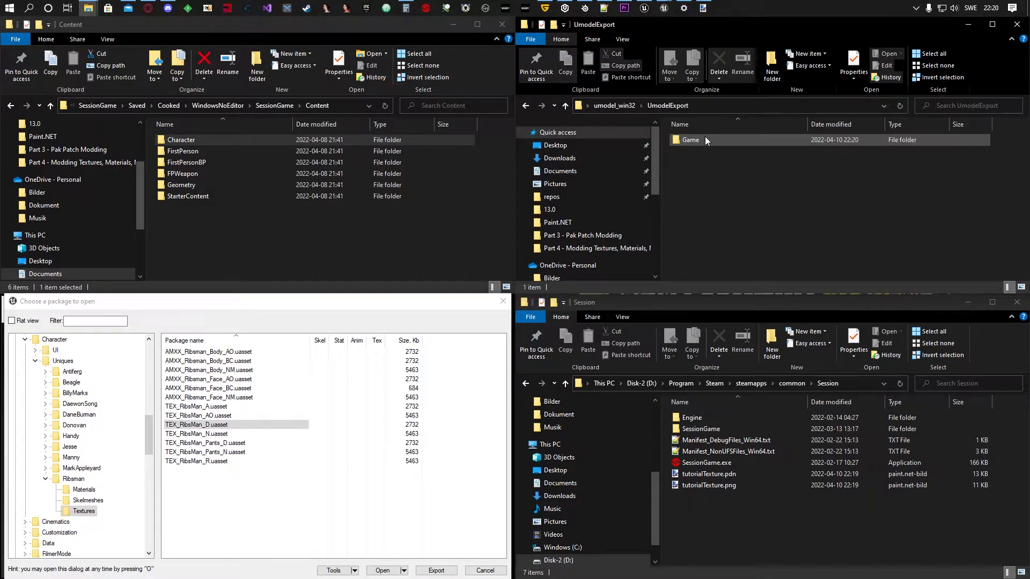
double_click(694, 142)
double_click(697, 139)
double_click(697, 140)
double_click(697, 140)
double_click(697, 140)
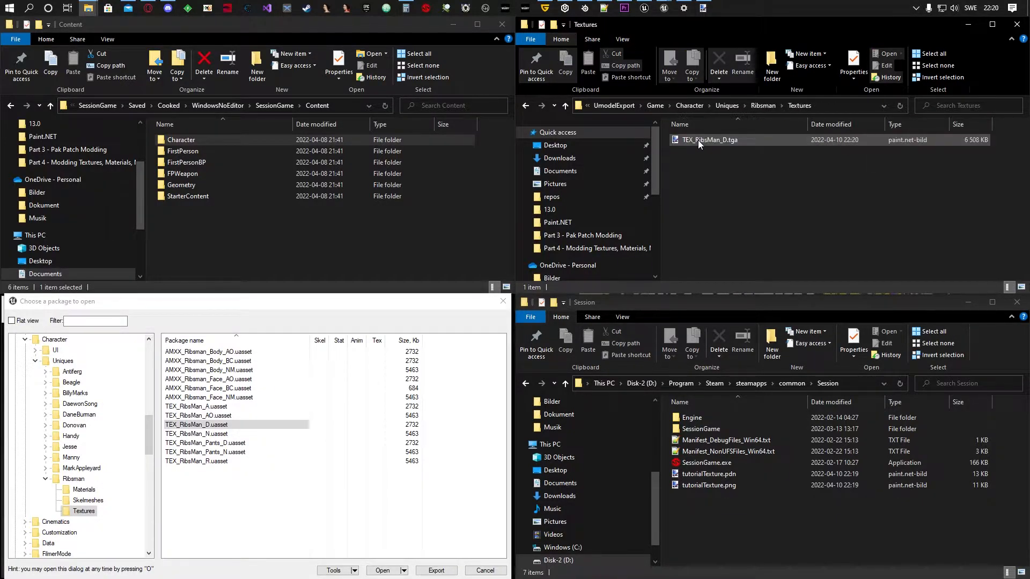
double_click(697, 140)
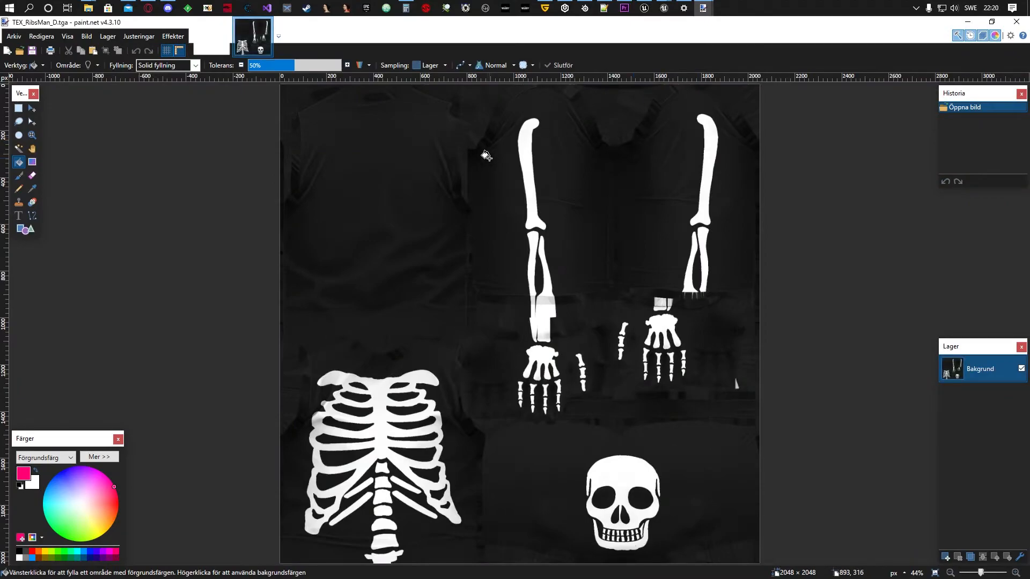
- Set the foreground colour to red and fill both upper-arm bones and both palms with it
ctrl+scroll(514, 230, down, 2)
ctrl+scroll(504, 235, up, 3)
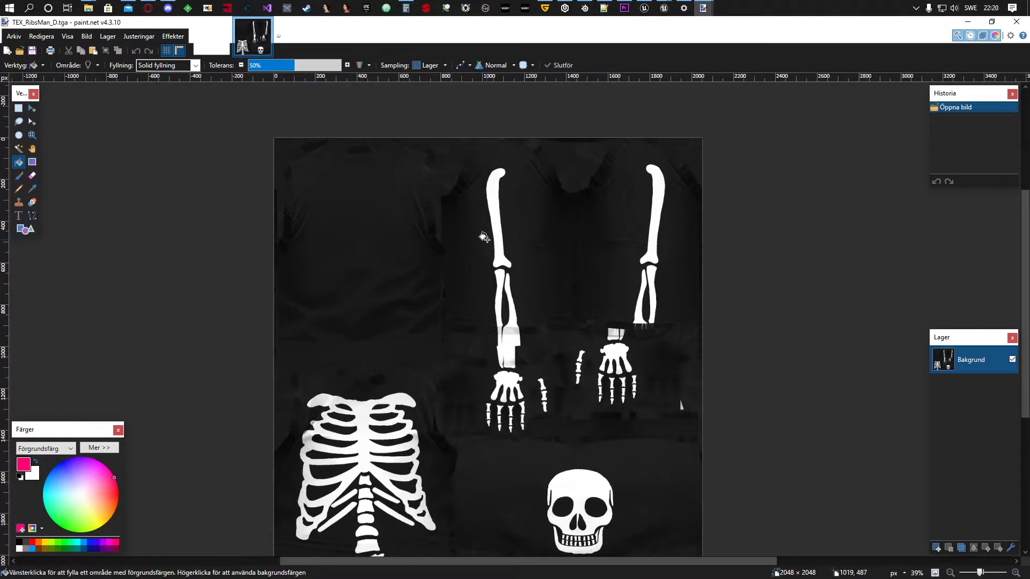
middle_drag(479, 263, 493, 242)
ctrl+scroll(474, 241, down, 1)
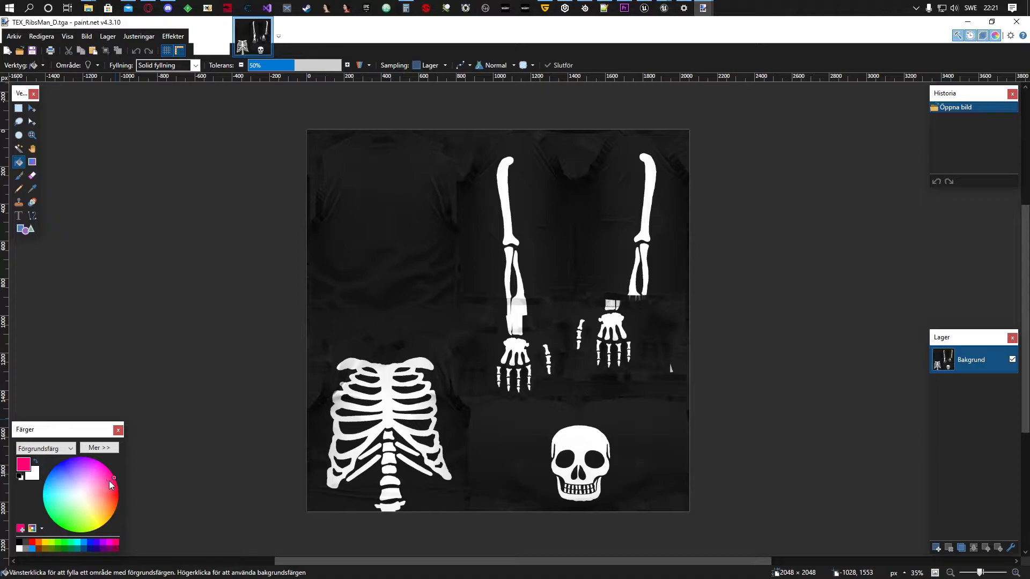
click(119, 485)
ctrl+scroll(467, 218, up, 2)
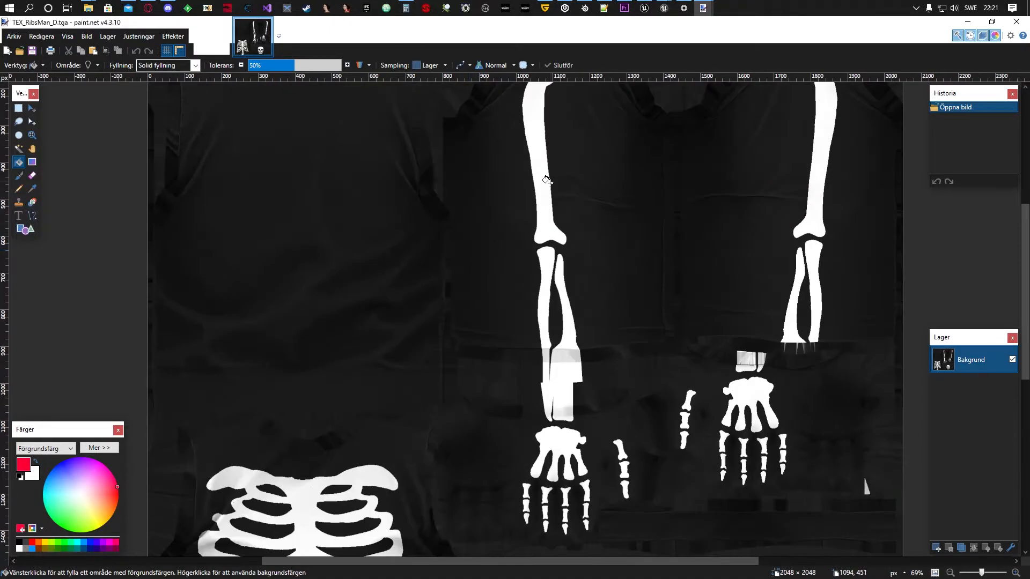
click(543, 191)
click(813, 187)
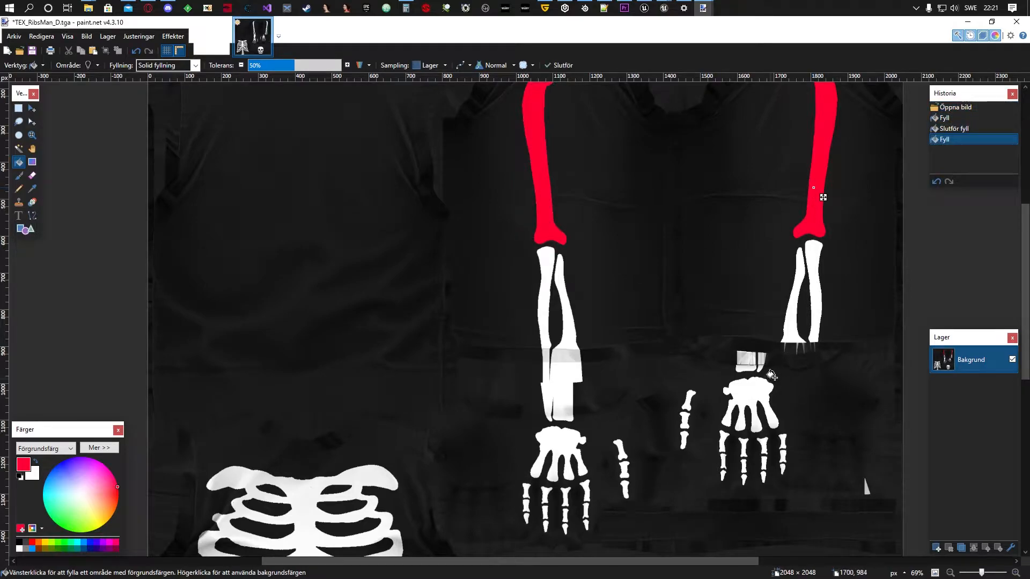
click(756, 387)
click(553, 433)
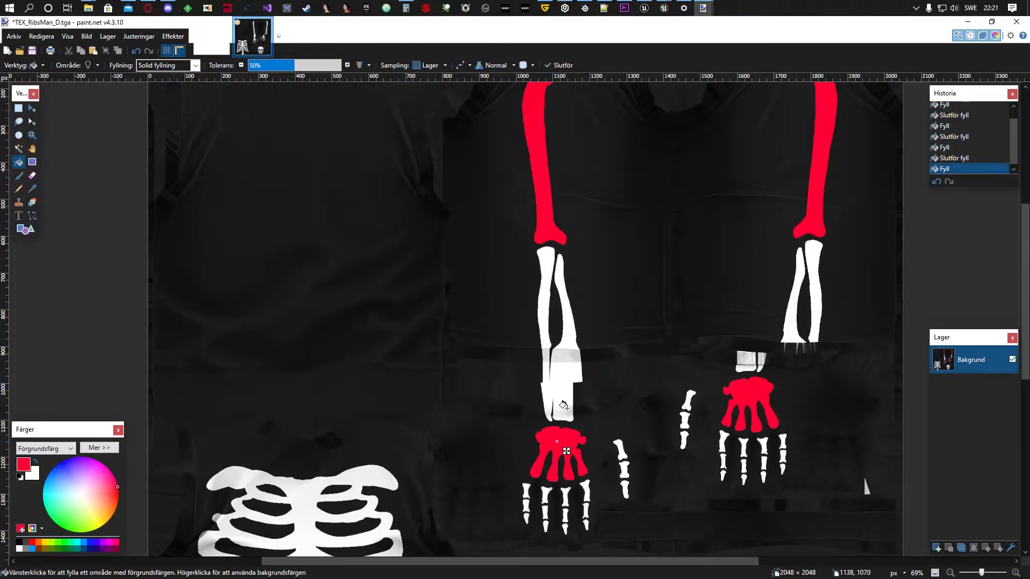
- Fill the skull and its jaw with red
ctrl+scroll(510, 442, down, 4)
click(601, 346)
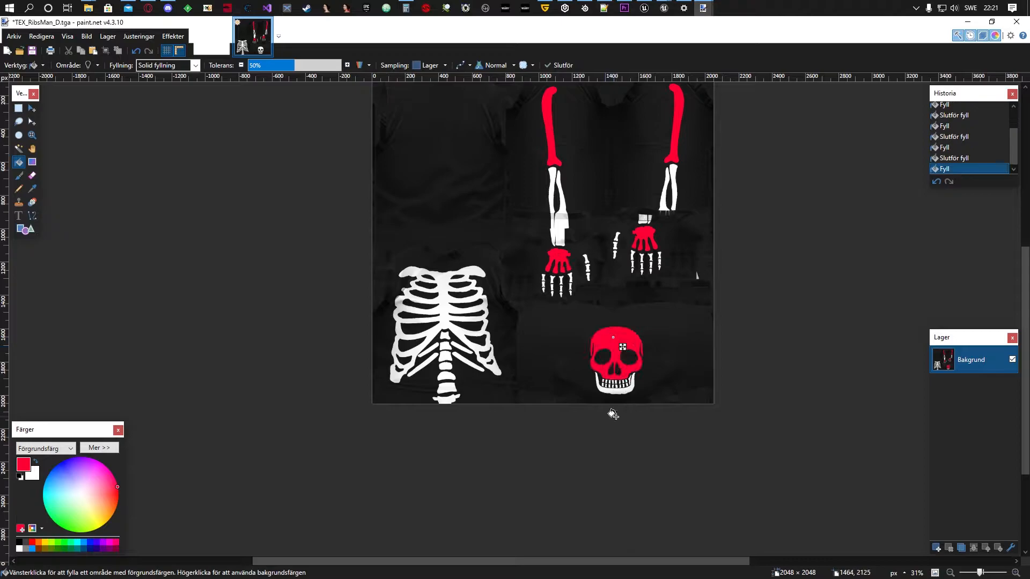
ctrl+scroll(609, 384, up, 3)
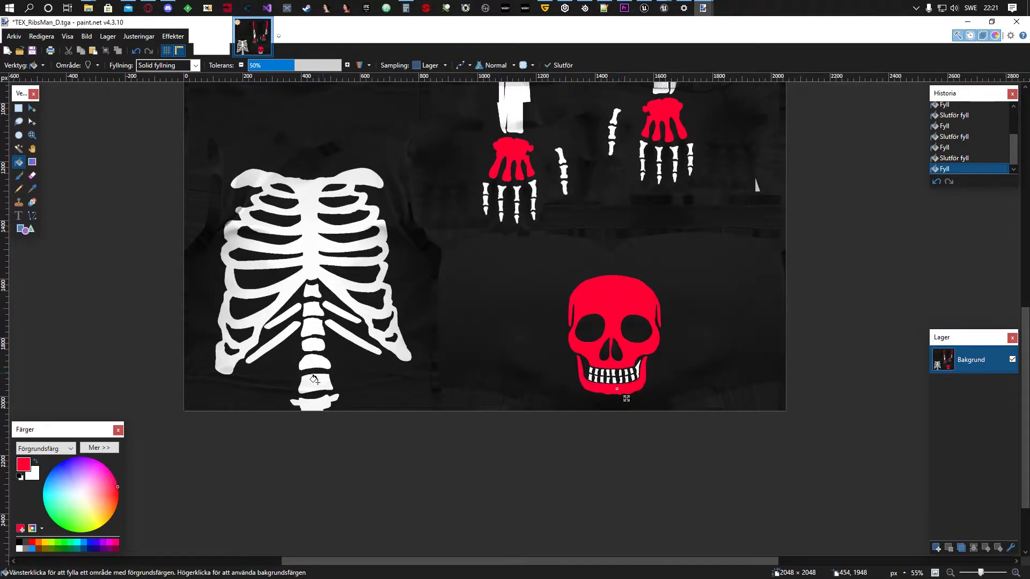
- Fill three alternating vertebrae of the spine and one short lower rib on each side with red
click(315, 382)
click(315, 344)
click(314, 309)
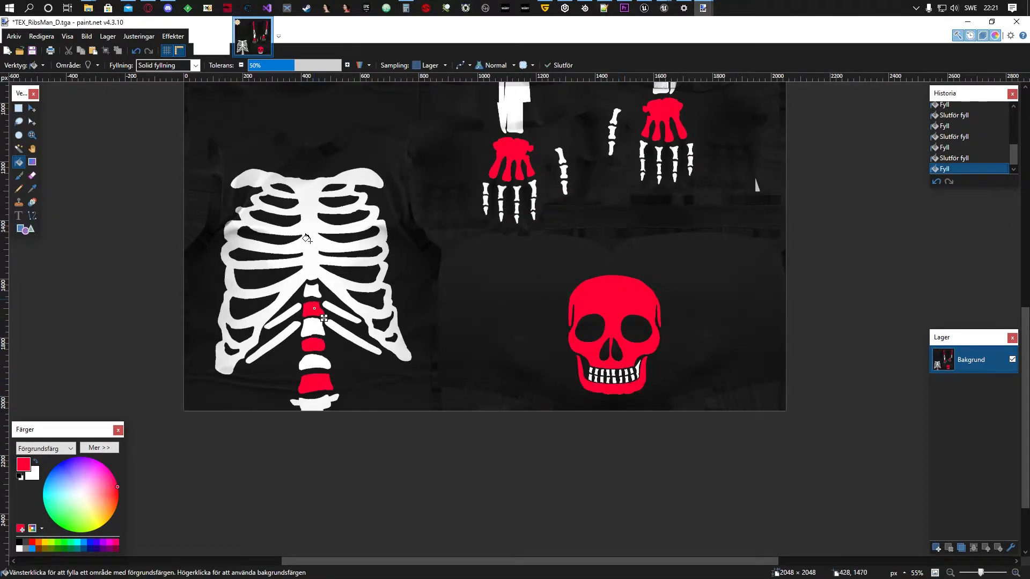
click(348, 337)
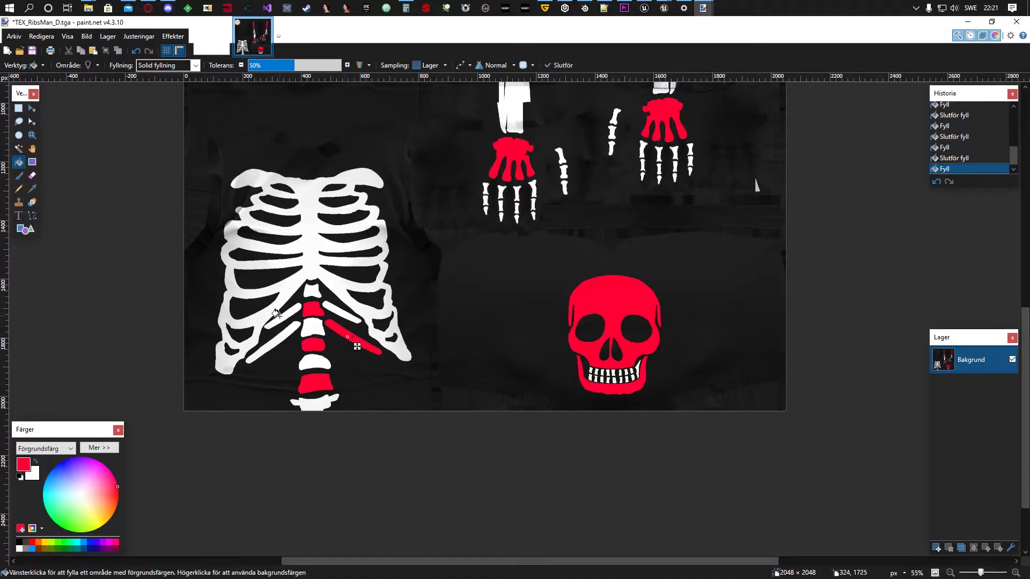
click(280, 316)
ctrl+scroll(404, 339, down, 3)
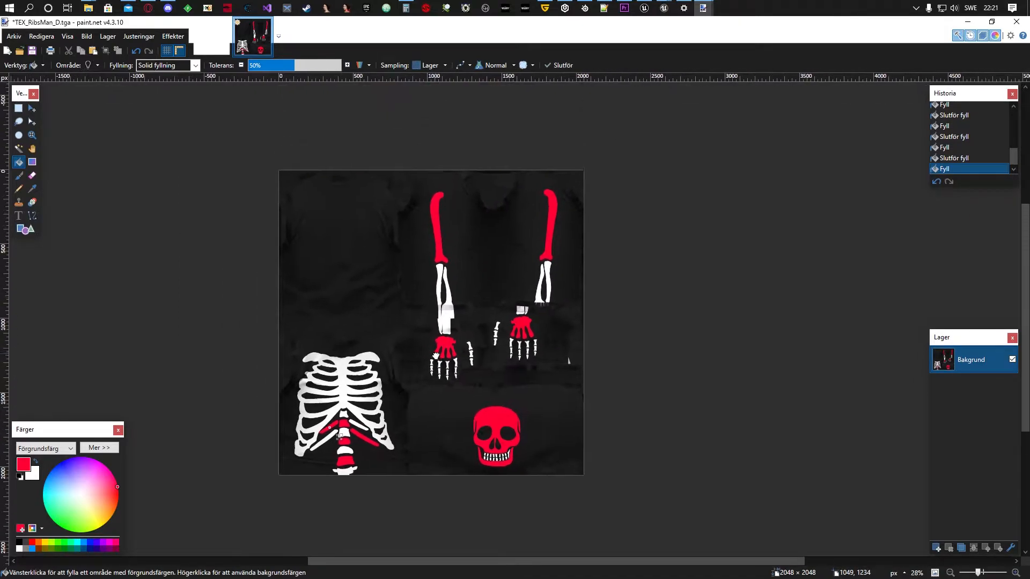
ctrl+scroll(404, 339, down, 1)
ctrl+scroll(376, 341, up, 4)
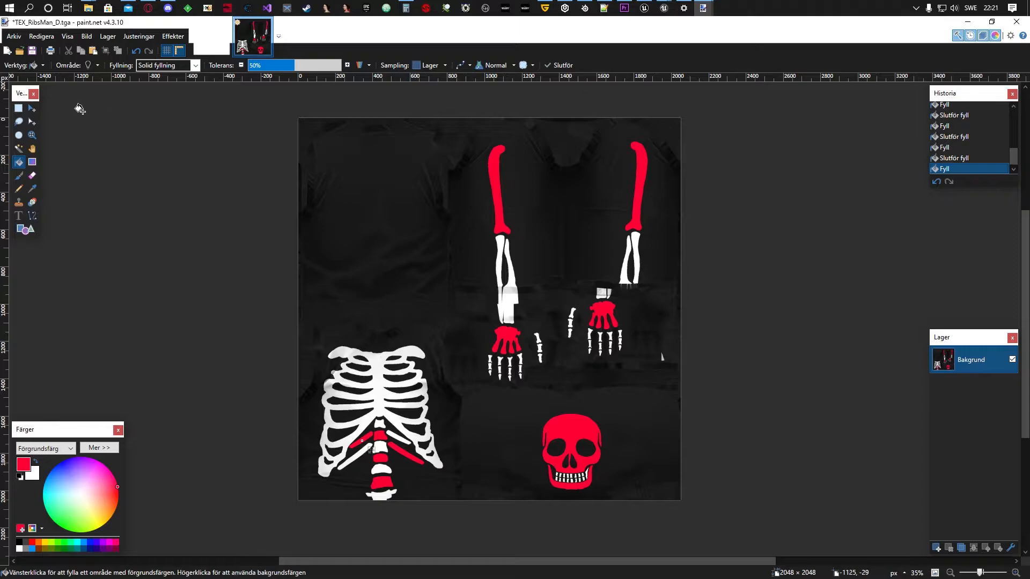
- Save the recoloured texture as a 32-bit uncompressed TGA and go back to the exported Game folder
click(32, 50)
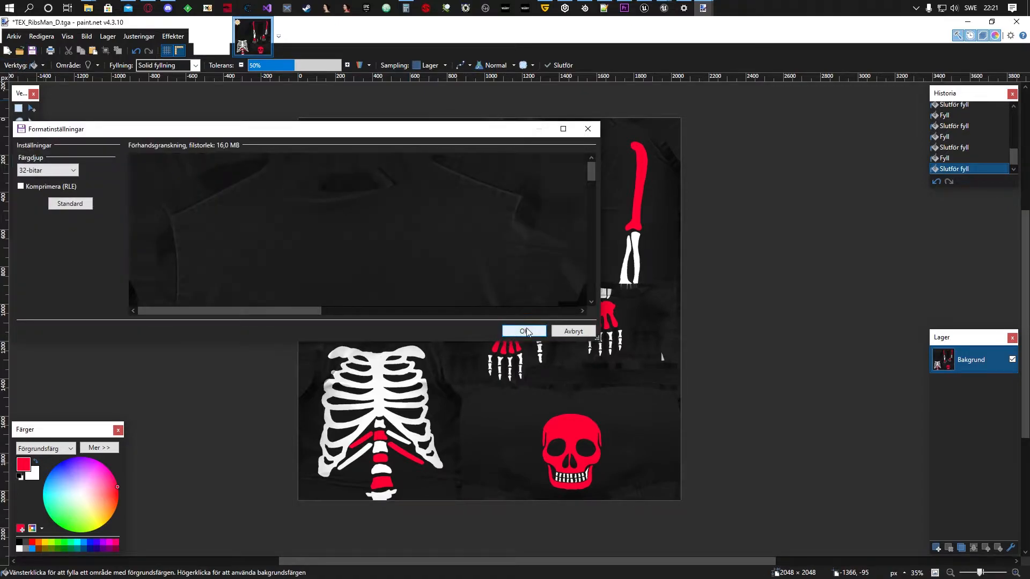
click(523, 330)
click(966, 21)
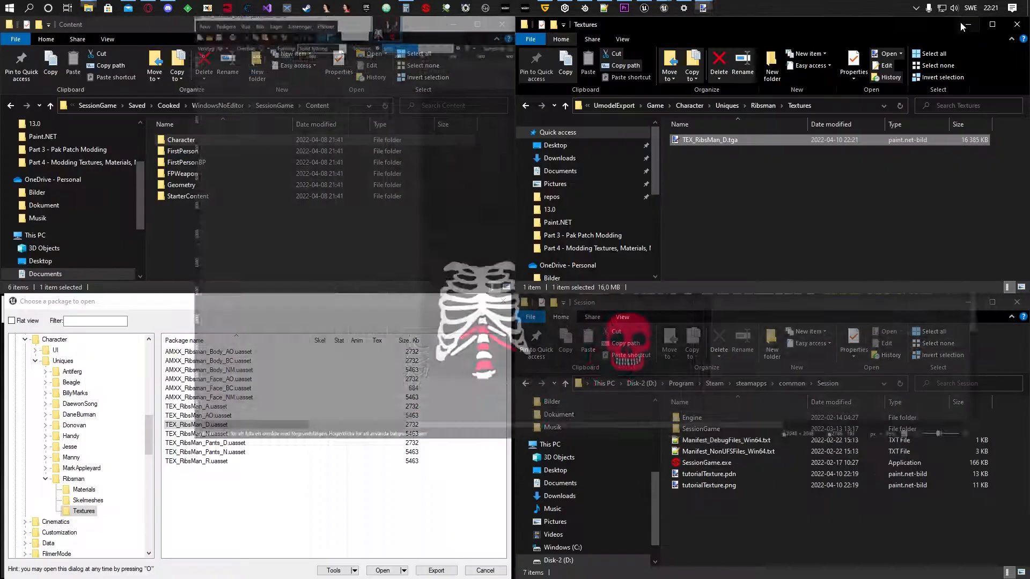
click(655, 105)
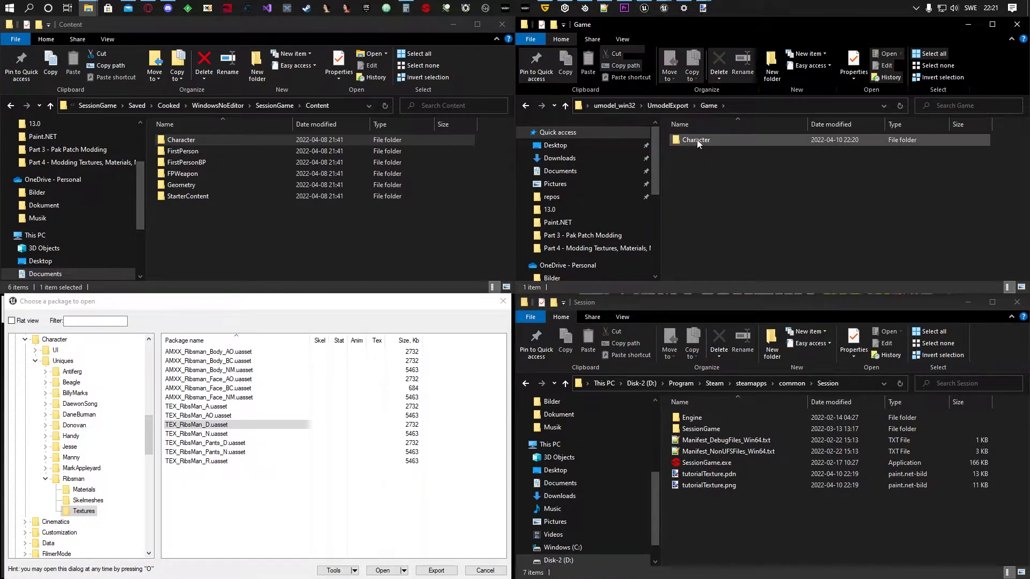
- Switch to the Unreal Editor and shrink its window so the exported Game folder stays accessible alongside it
click(670, 7)
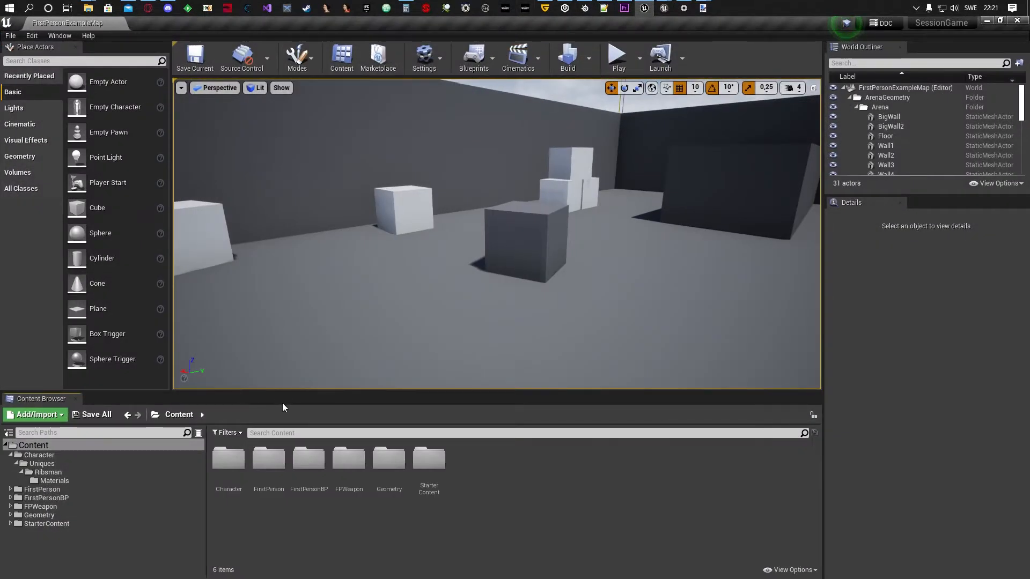
click(235, 462)
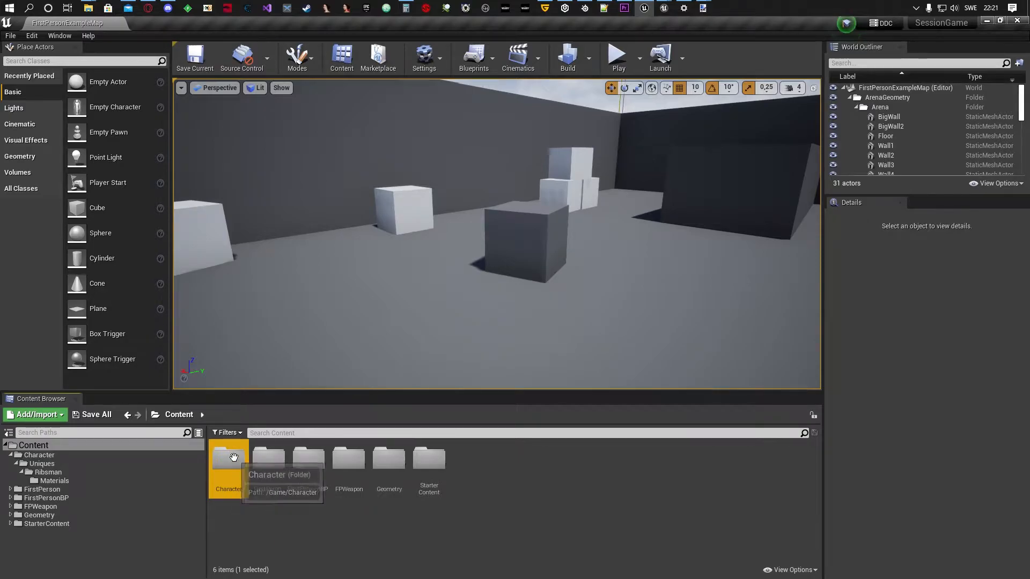
right_click(235, 463)
double_click(545, 20)
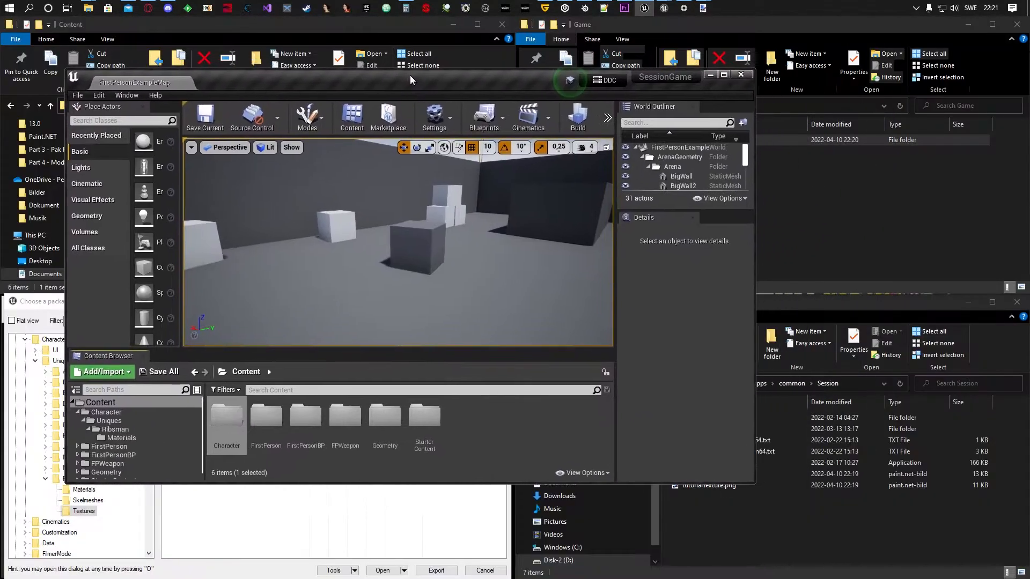
- Bring the exported Character folder from UmodelExport/Game into the project's Content folder in Unreal Editor
click(706, 170)
click(687, 142)
drag(687, 142, 478, 424)
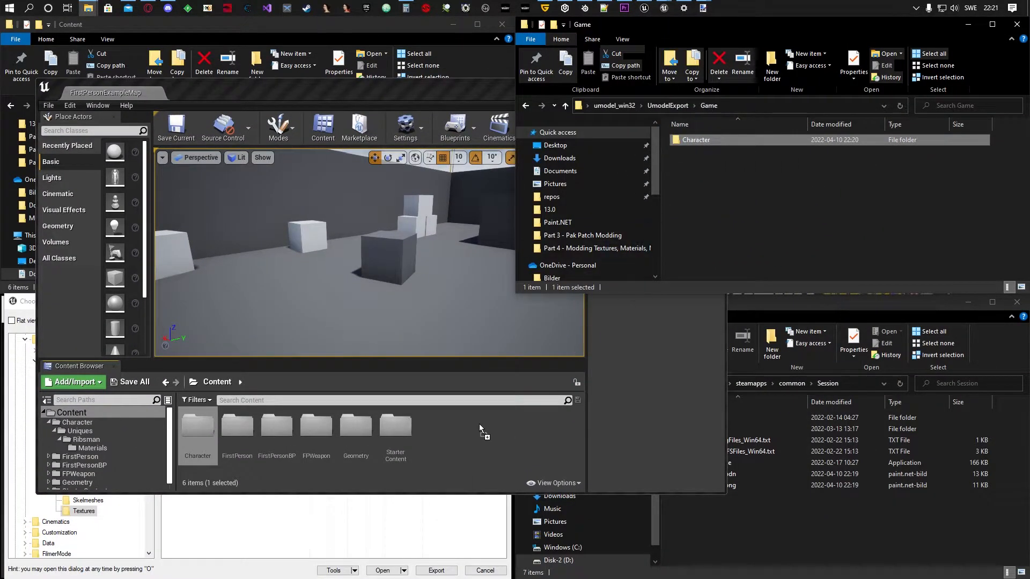
- Check the imported folders from Content through Character, Uniques and Ribsman, looking into both Materials and Textures
click(216, 382)
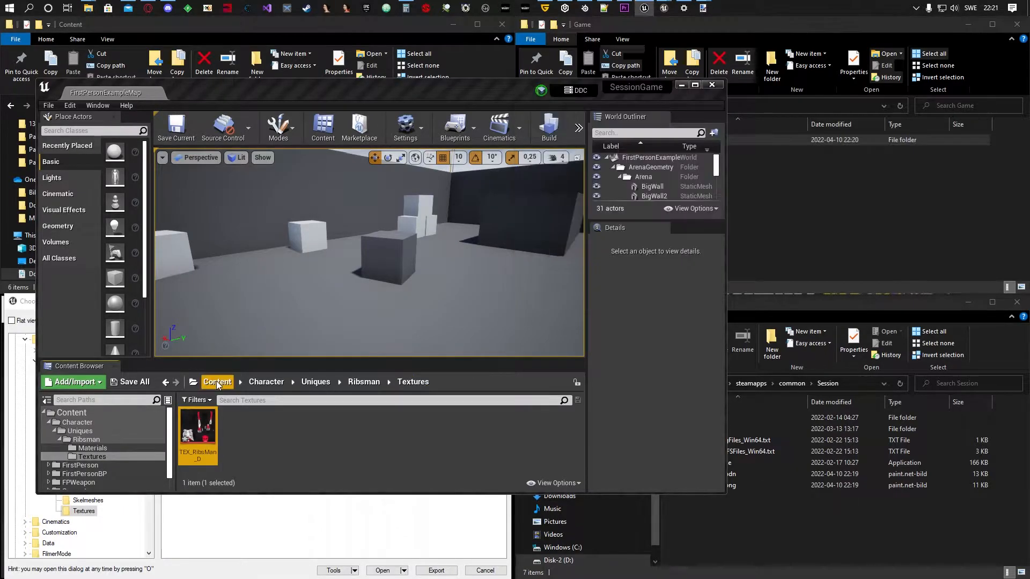
double_click(198, 429)
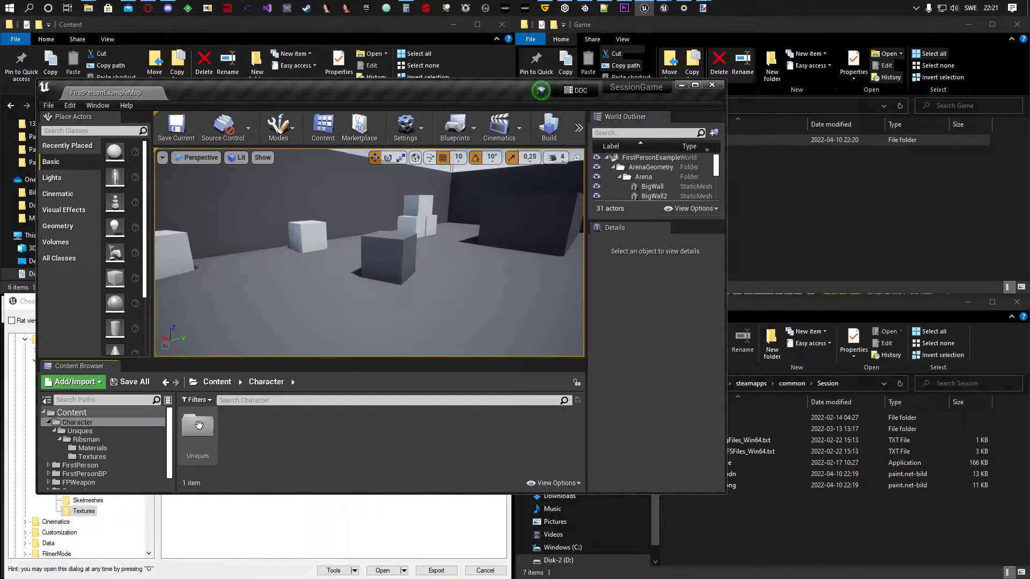
double_click(198, 426)
double_click(201, 425)
click(207, 426)
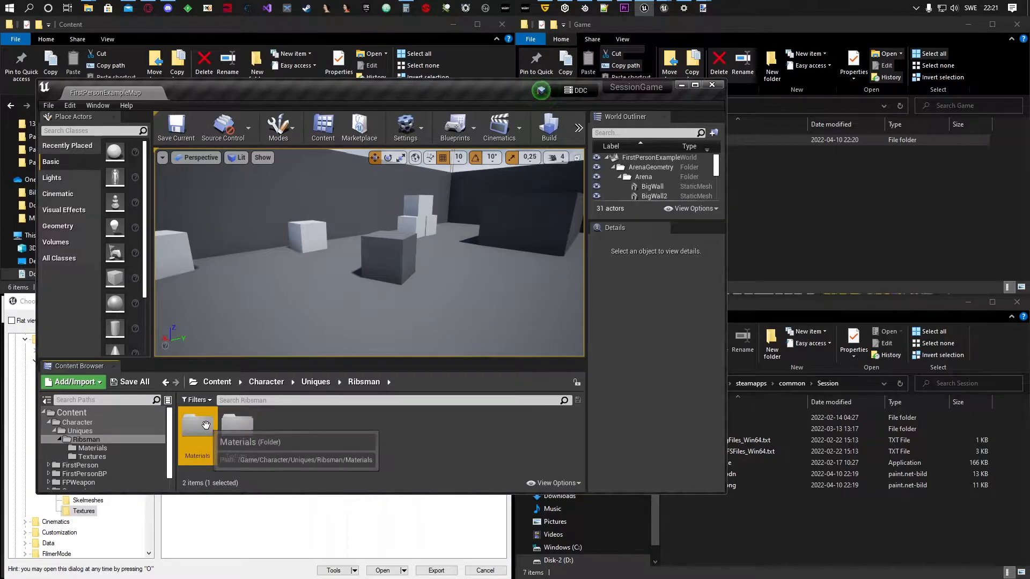
double_click(208, 426)
click(364, 381)
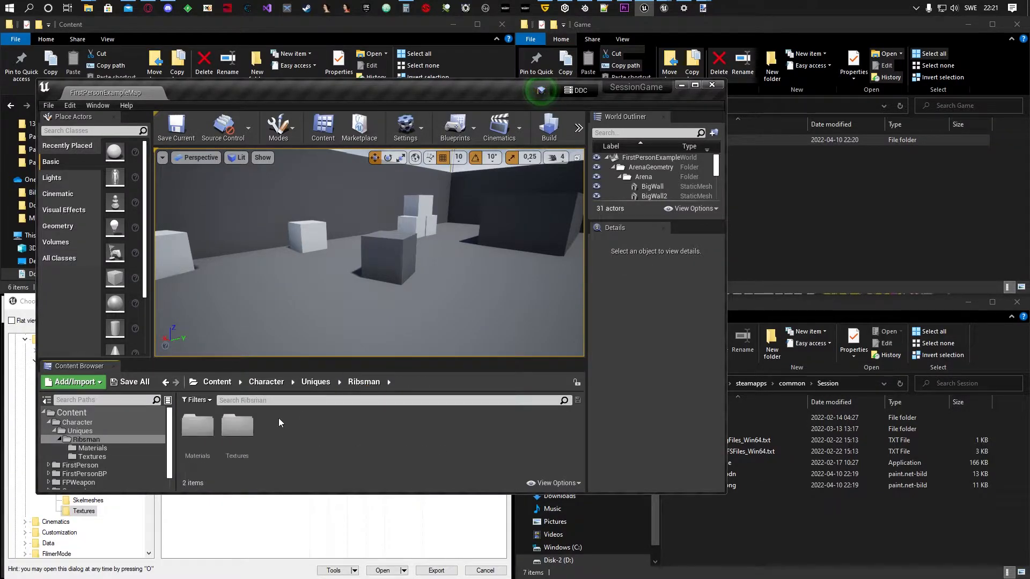
double_click(237, 425)
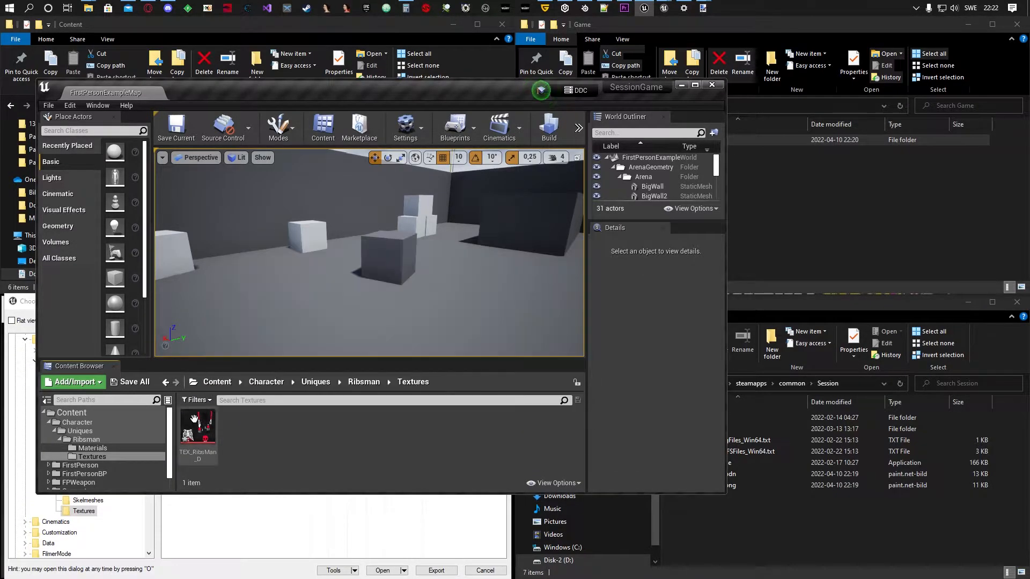
- Save the imported TEX_RibsMan_D texture and cook the project's content for Windows, leaving the Unreal Editor minimised
click(139, 381)
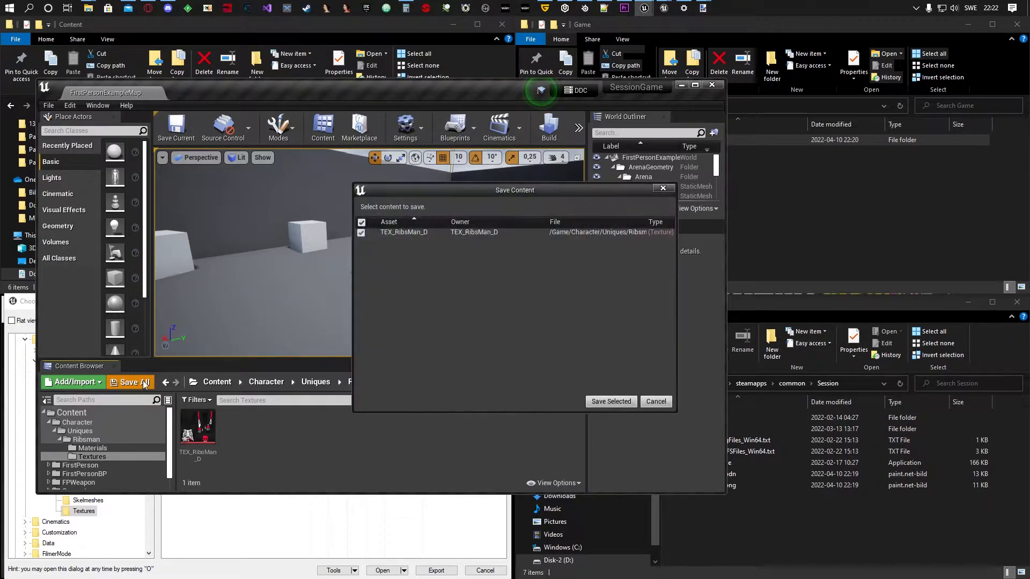
click(610, 400)
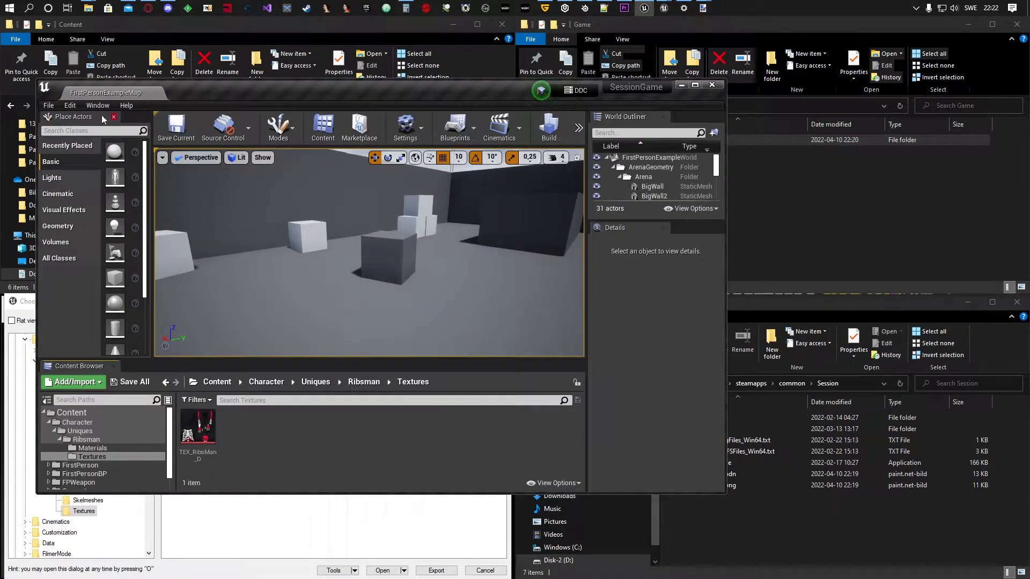
click(43, 107)
click(89, 304)
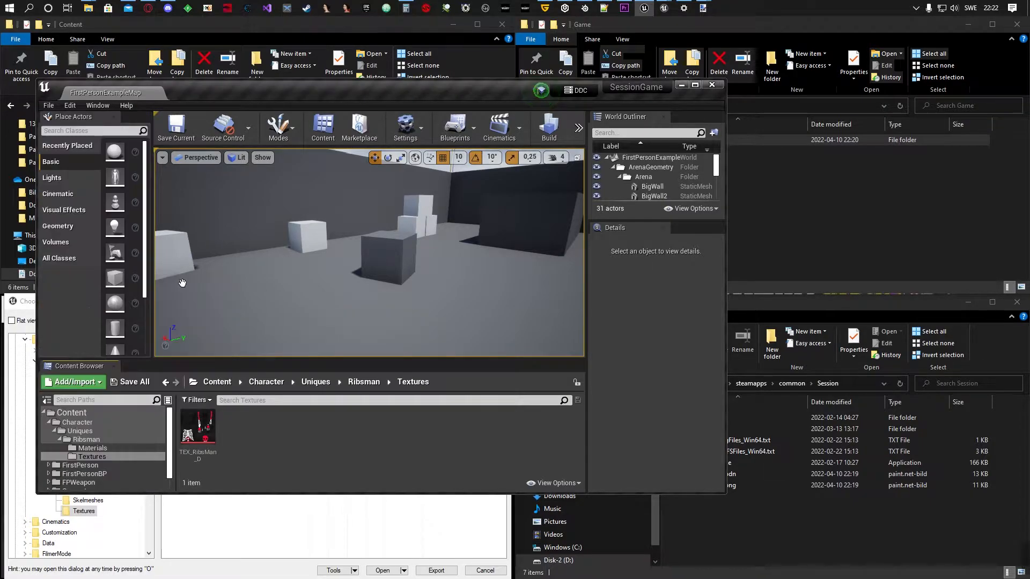
click(682, 84)
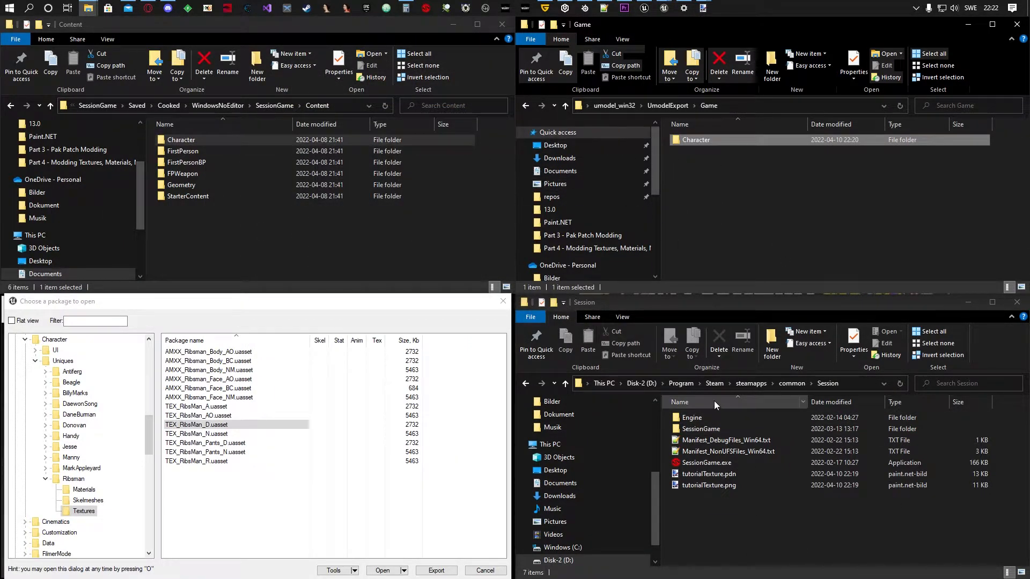
- Go to the game's SessionGame/Content folder inside steamapps/common/Session in File Explorer
click(791, 383)
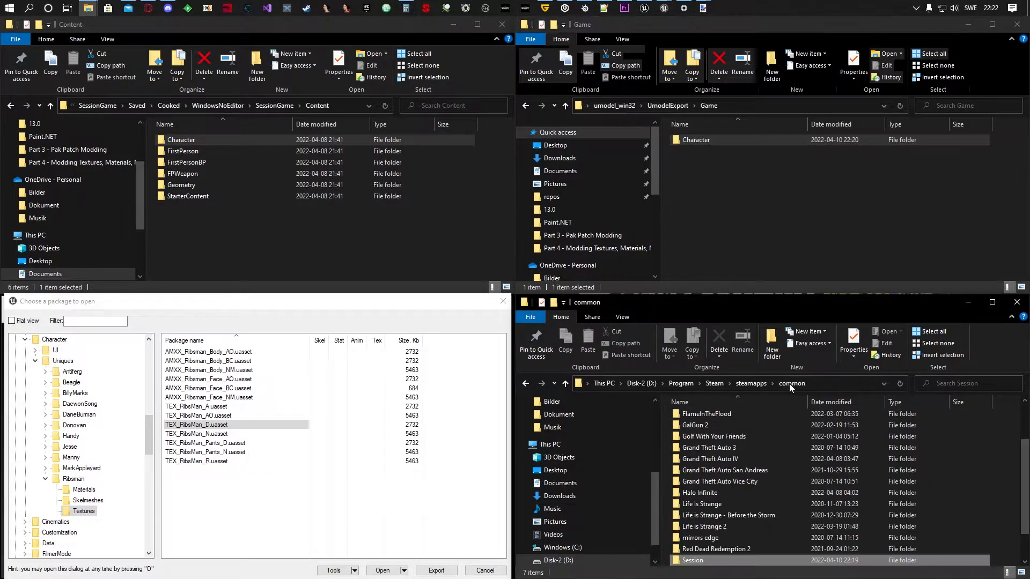
double_click(701, 566)
double_click(693, 429)
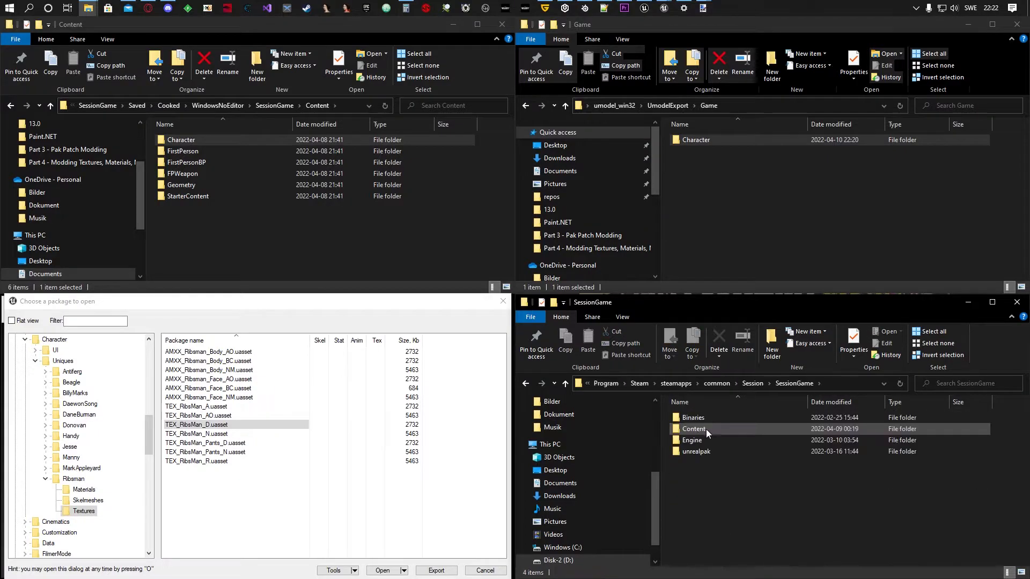
double_click(698, 429)
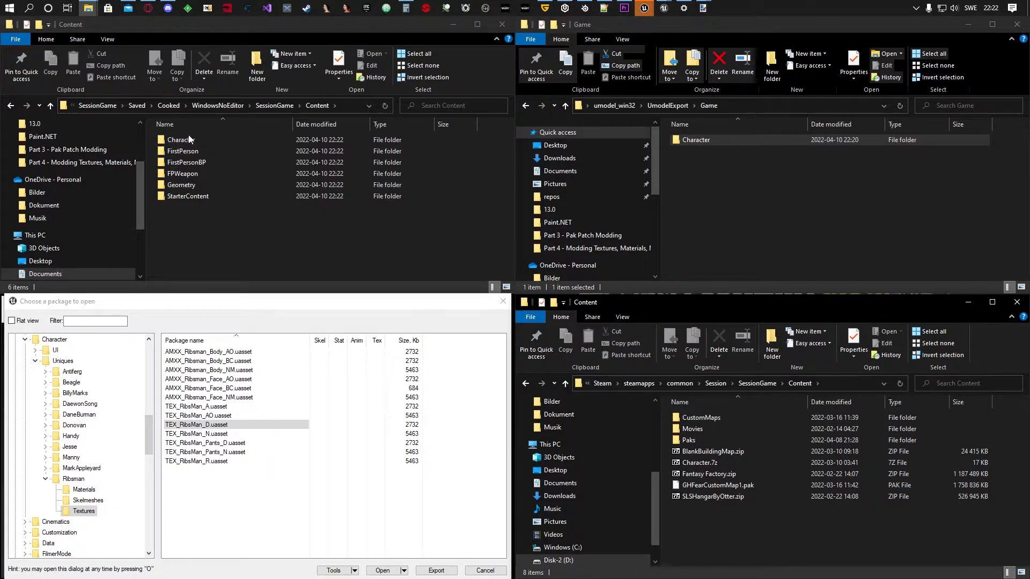
- Refresh the cooked WindowsNoEditor Content folder and copy its Character folder into the game's SessionGame/Content folder
click(384, 107)
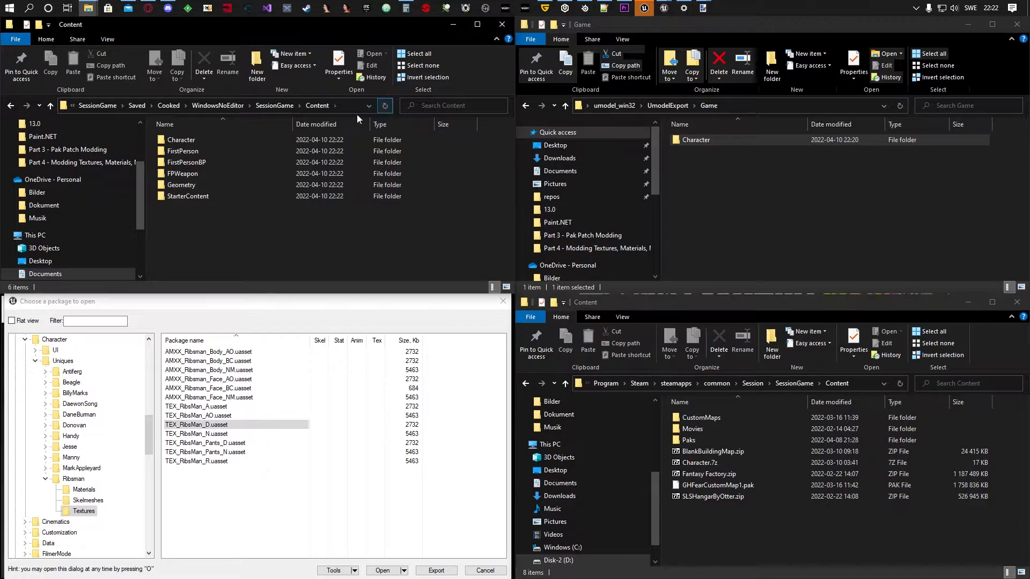
click(185, 140)
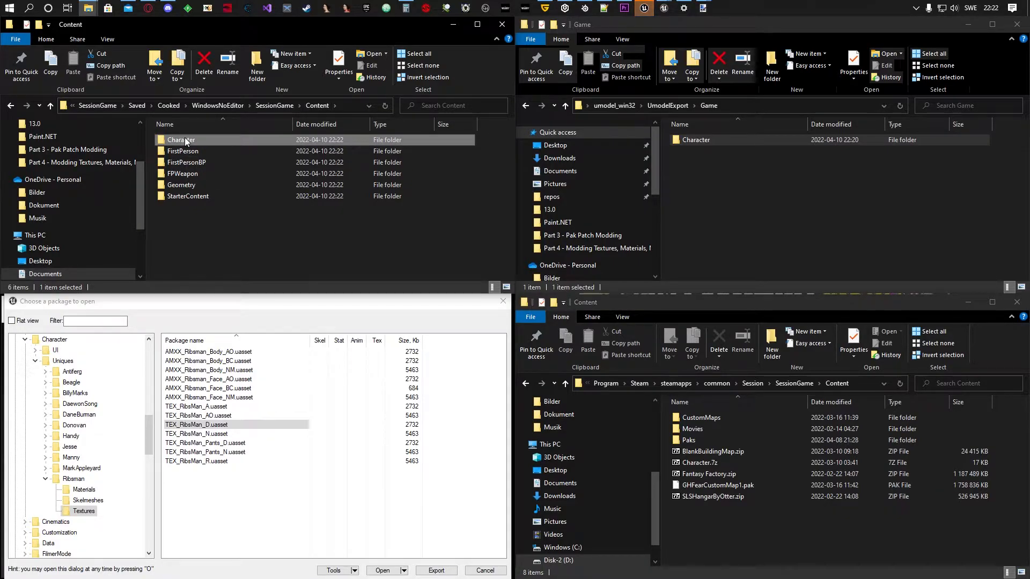
key(ctrl+c)
click(742, 544)
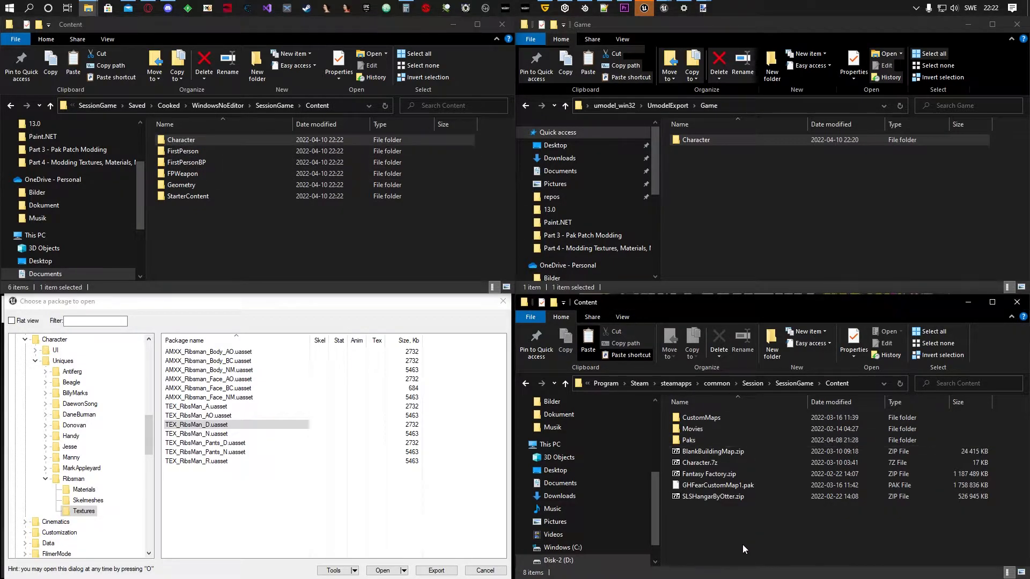
key(ctrl+v)
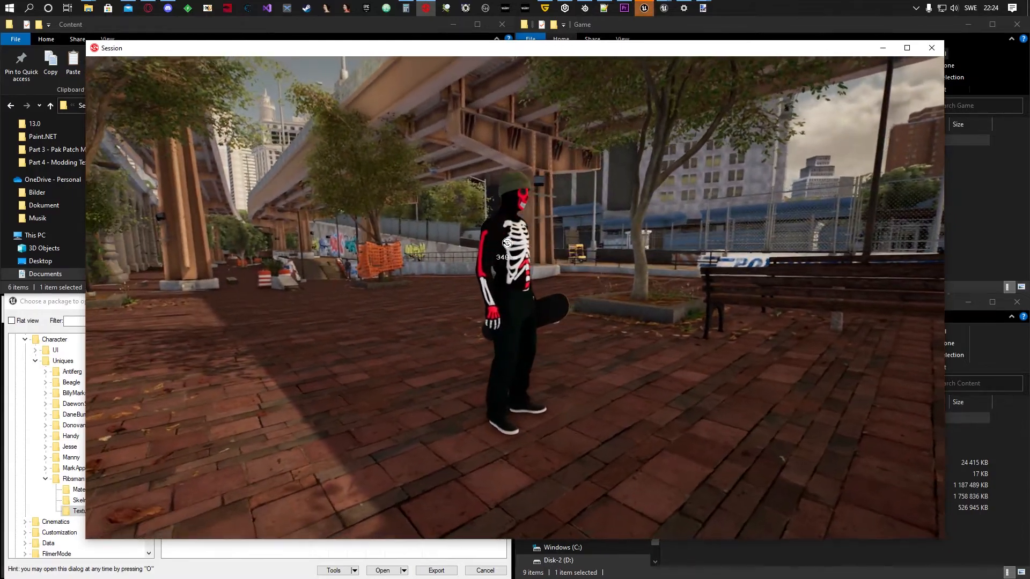
- Close the Session game and delete the copied Character folder from the game's Content folder
key(super)
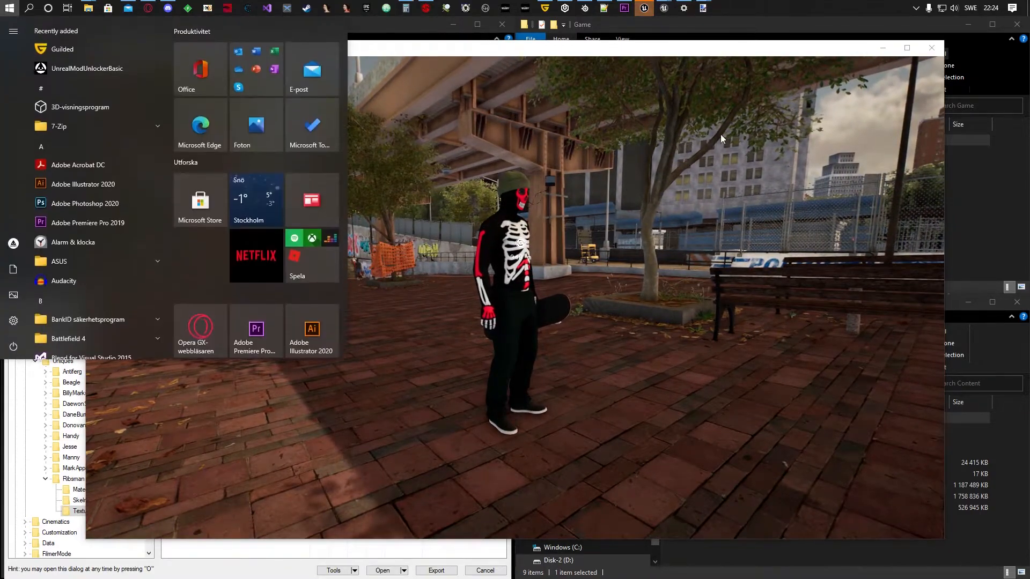
click(805, 52)
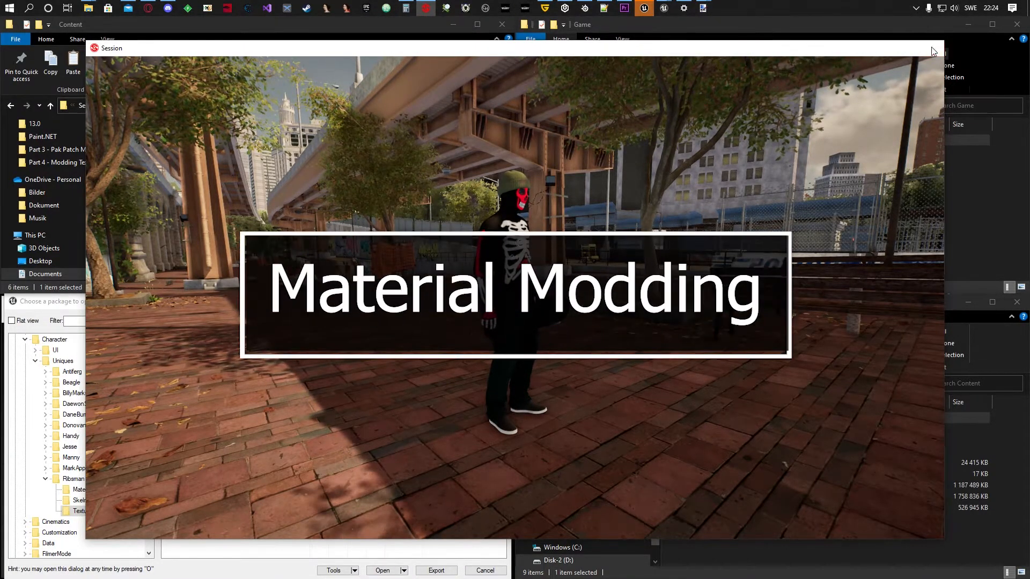
click(931, 50)
key(Delete)
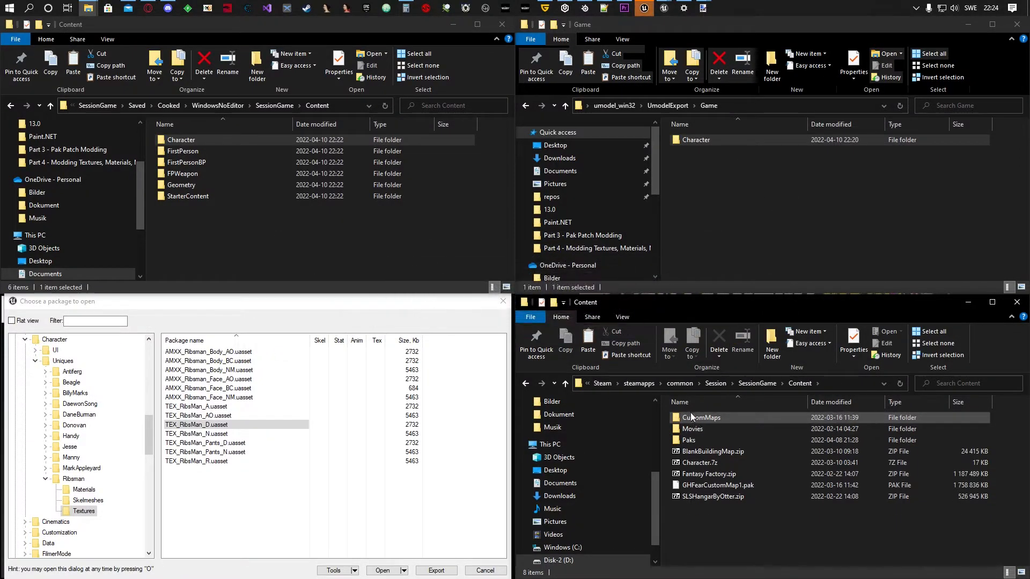
- Switch to UE Viewer's package list and preview MAT_AMXX_Ribsman_Costume from the Ribsman Materials folder
mouse_move(666, 6)
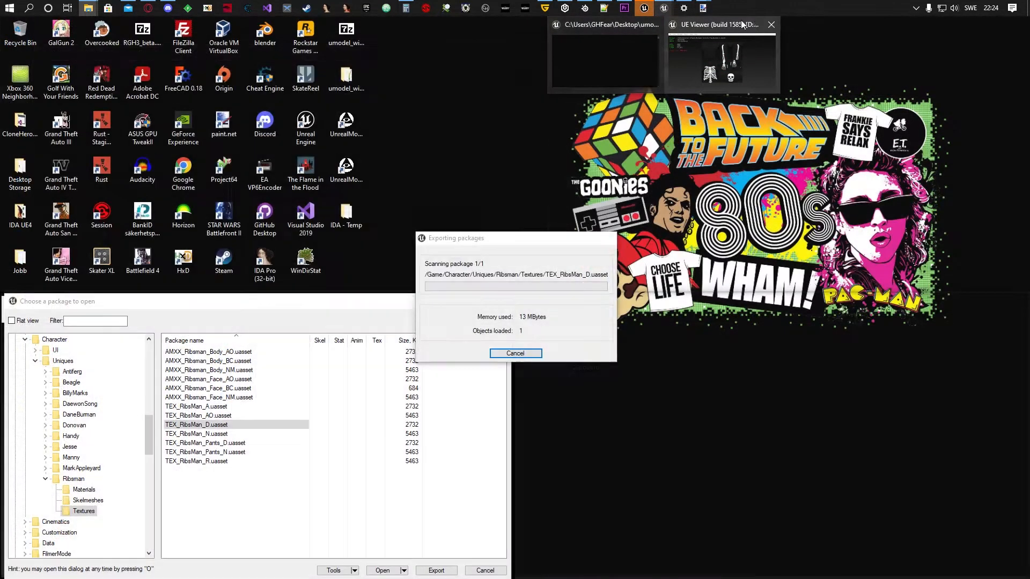
click(655, 27)
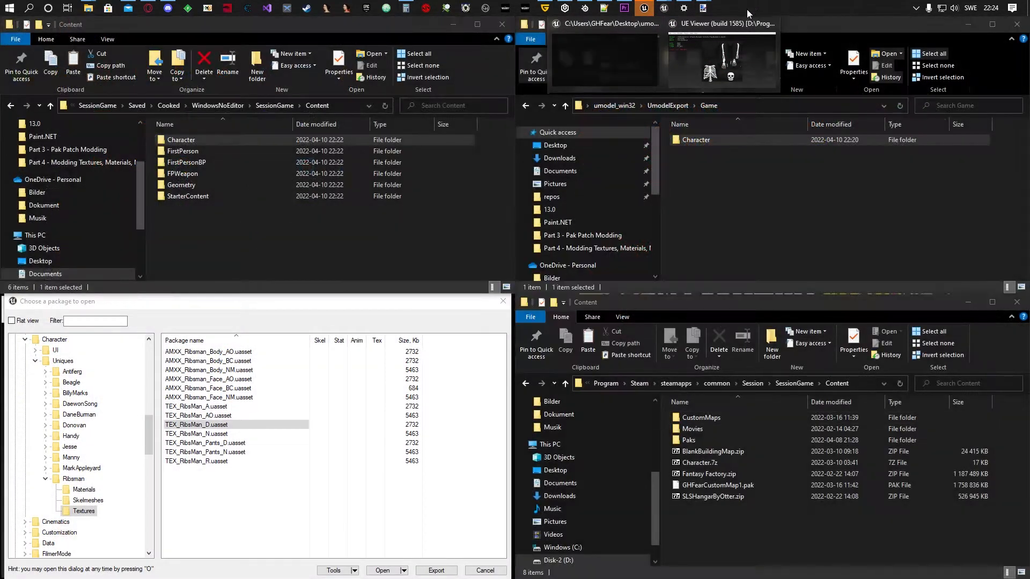
click(255, 303)
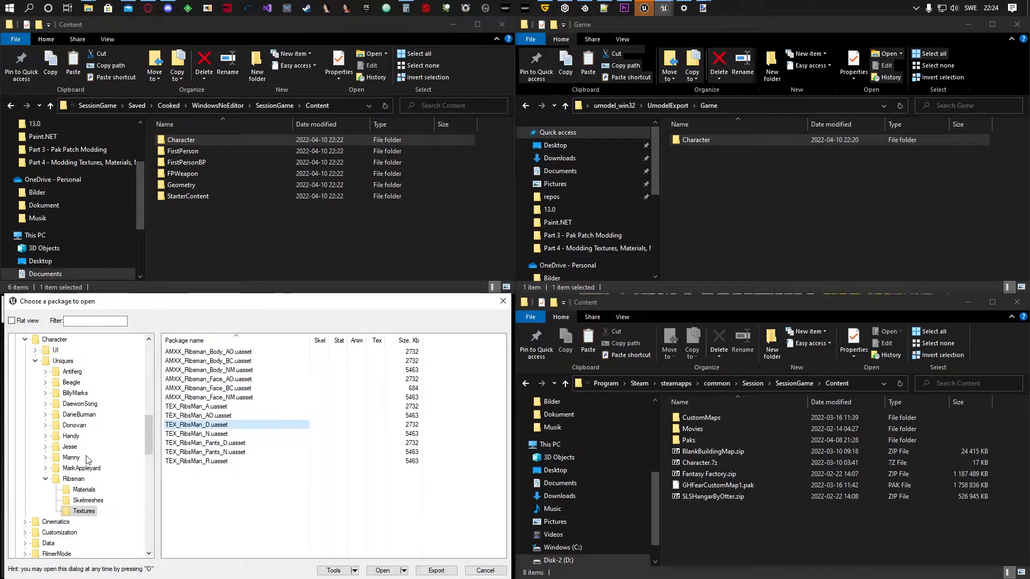
click(87, 491)
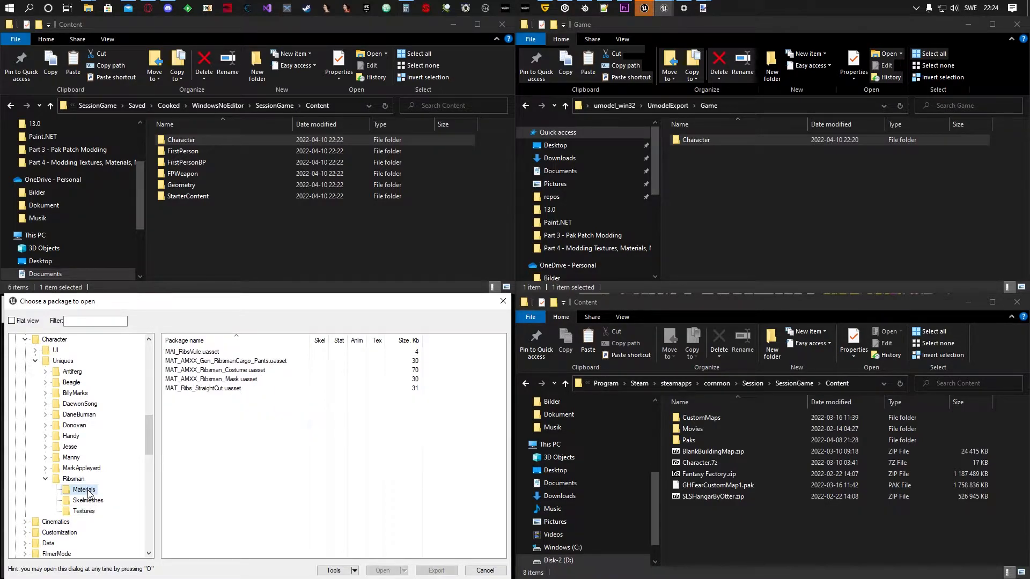
double_click(230, 370)
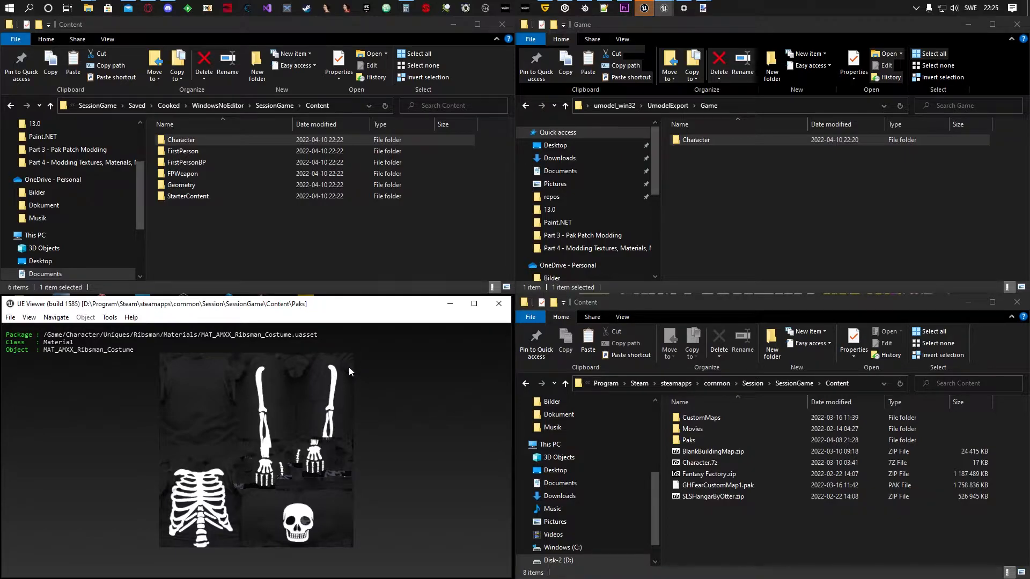
- Return to the package list and export the MAT_AMXX_Ribsman_Costume material
click(10, 316)
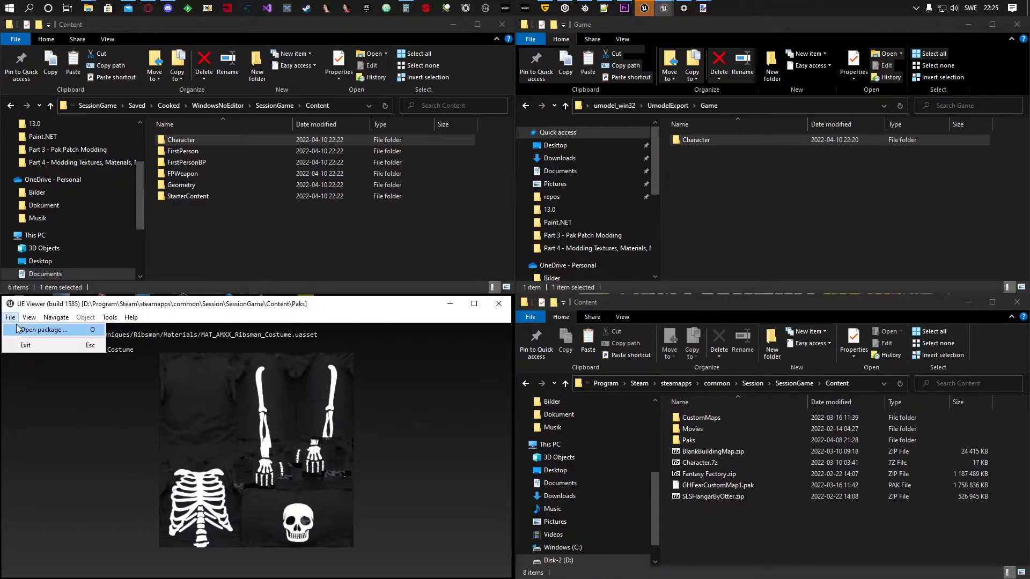
click(24, 330)
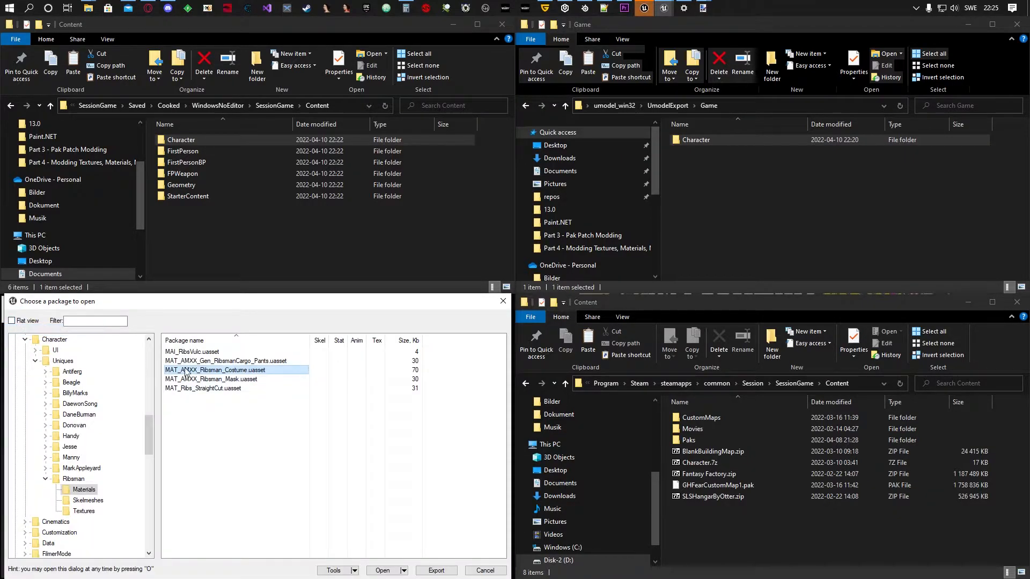
right_click(234, 376)
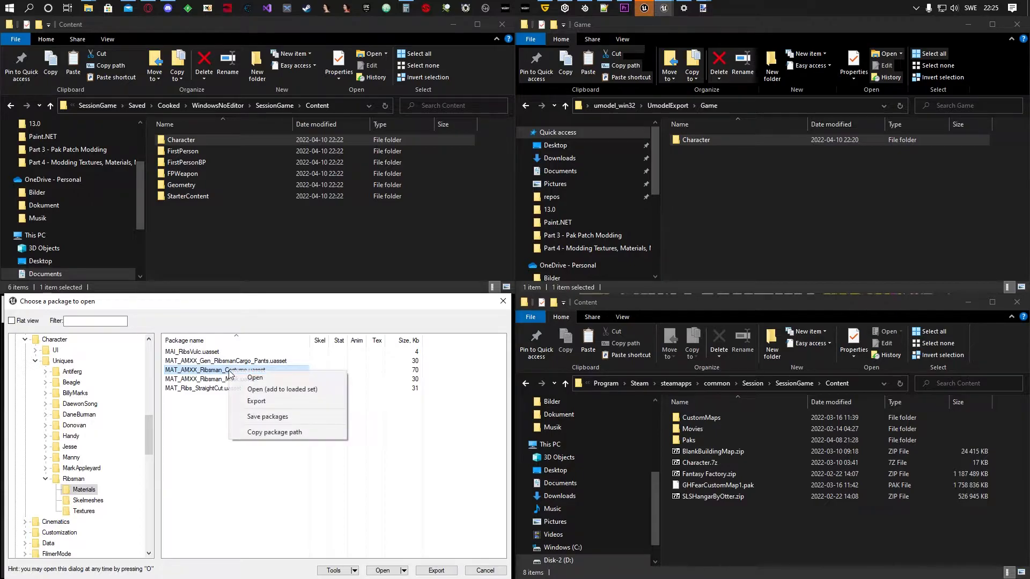
click(331, 390)
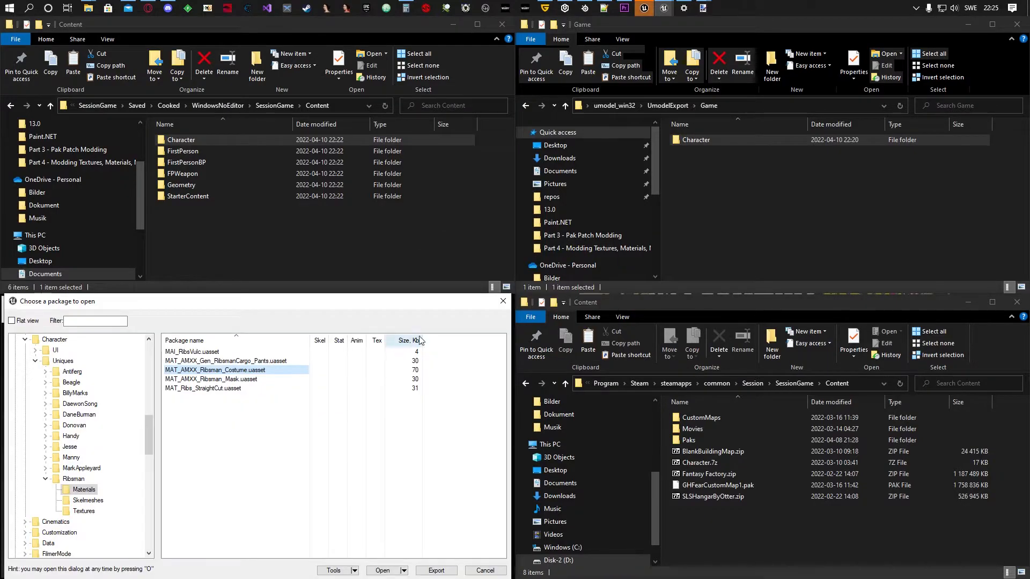
- Open the exported Character/Uniques/Ribsman/Textures folder and show its textures as large thumbnails
click(699, 139)
double_click(699, 138)
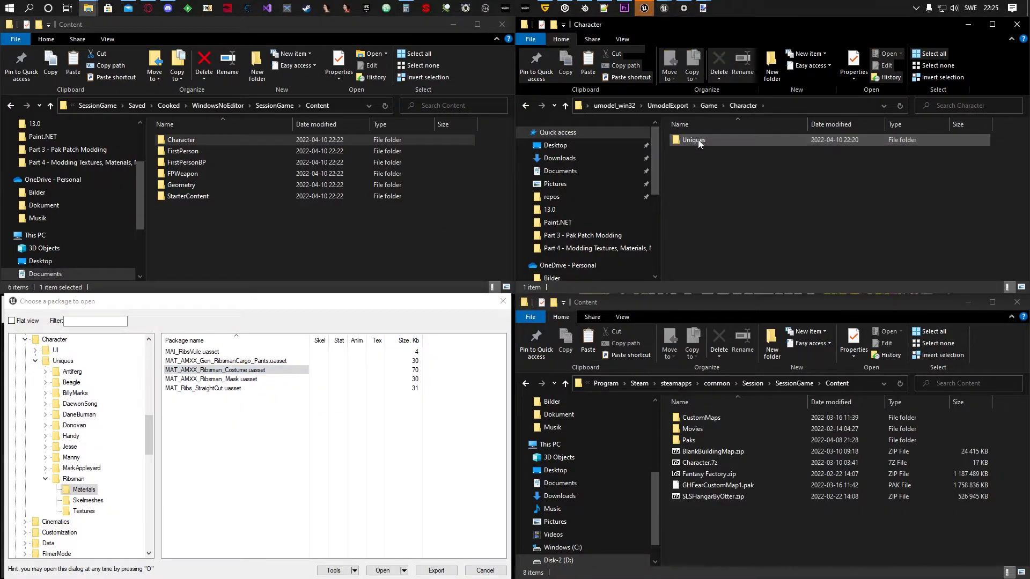
double_click(697, 140)
double_click(697, 139)
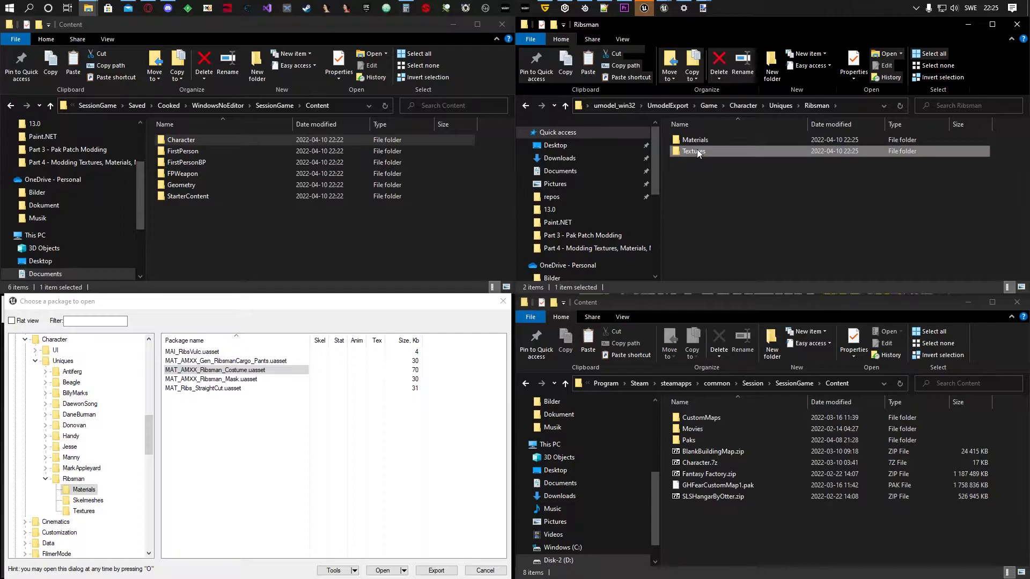
double_click(697, 150)
click(1020, 287)
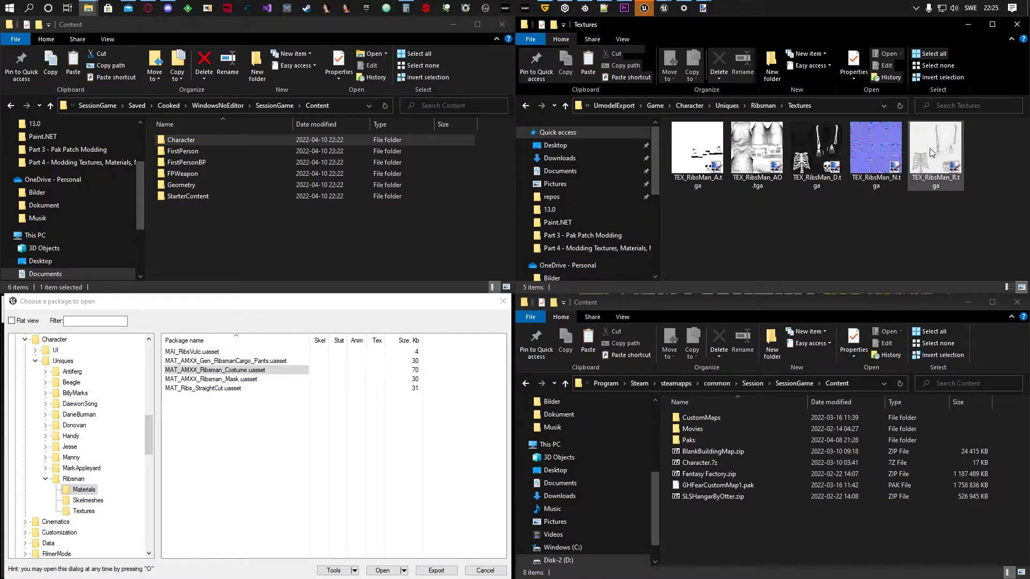
- Open MAT_AMXX_Ribsman_Costume.props.txt from the exported Ribsman Materials folder to read the material's properties
click(764, 106)
double_click(703, 139)
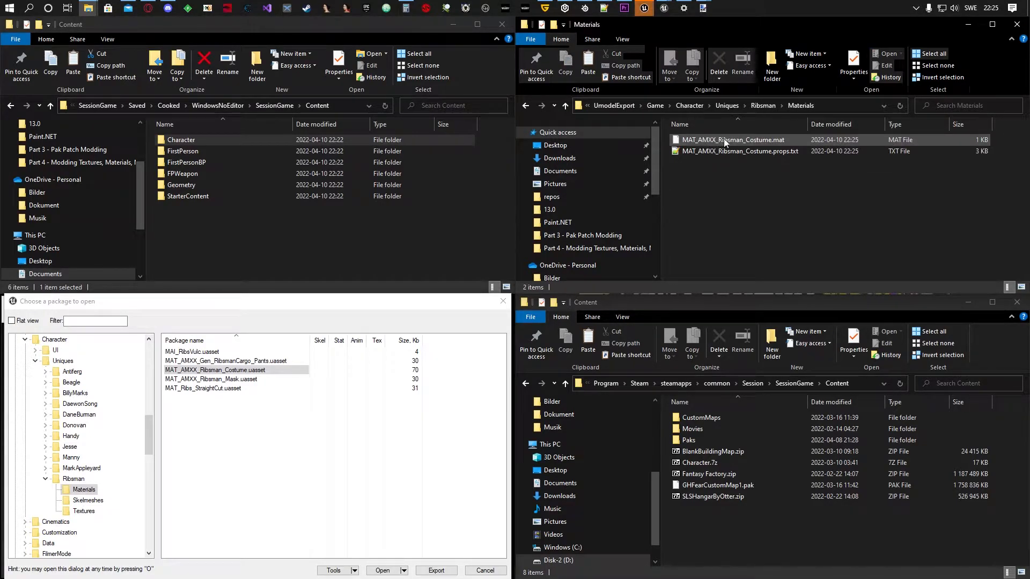
click(749, 140)
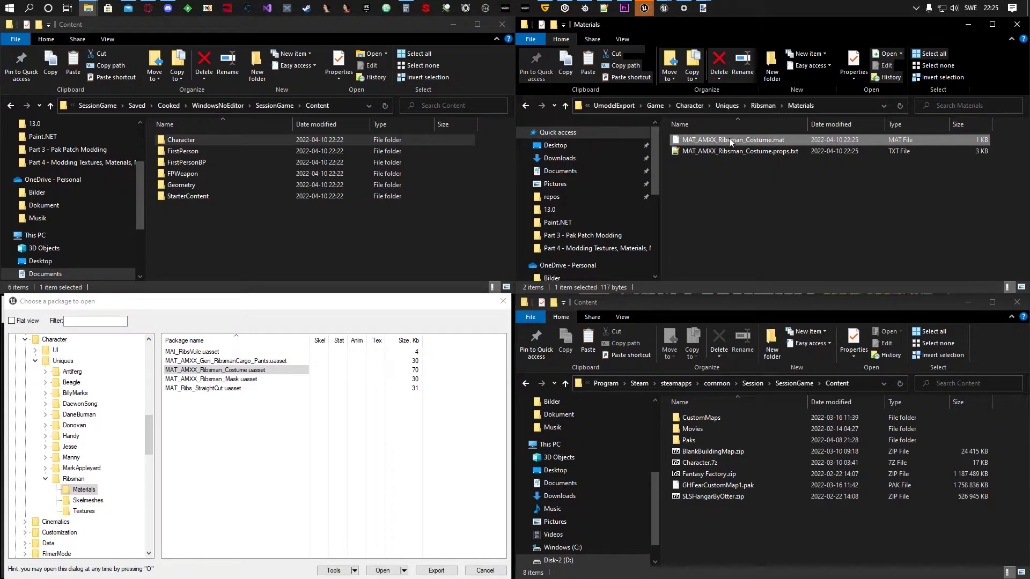
click(722, 150)
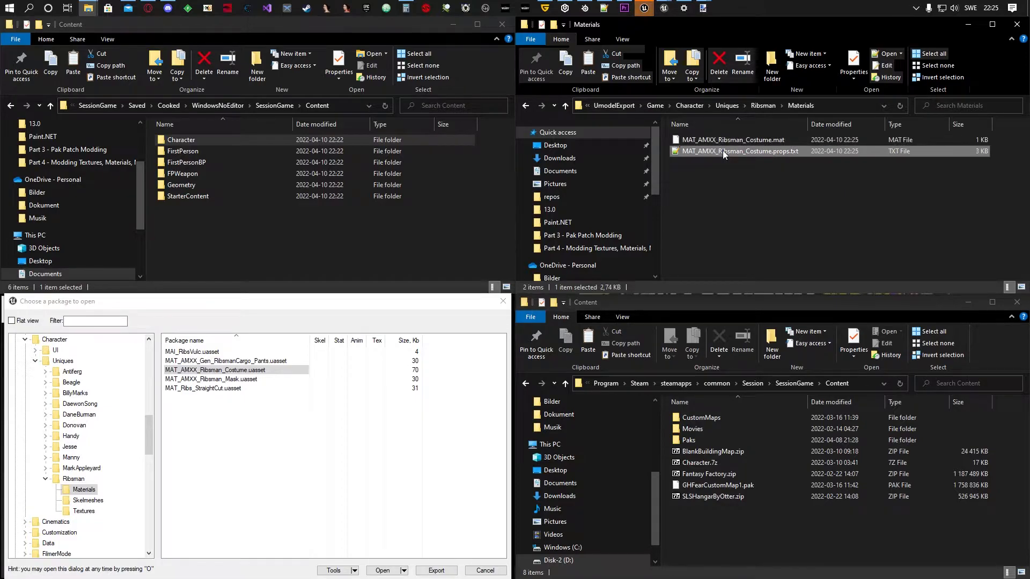
double_click(722, 150)
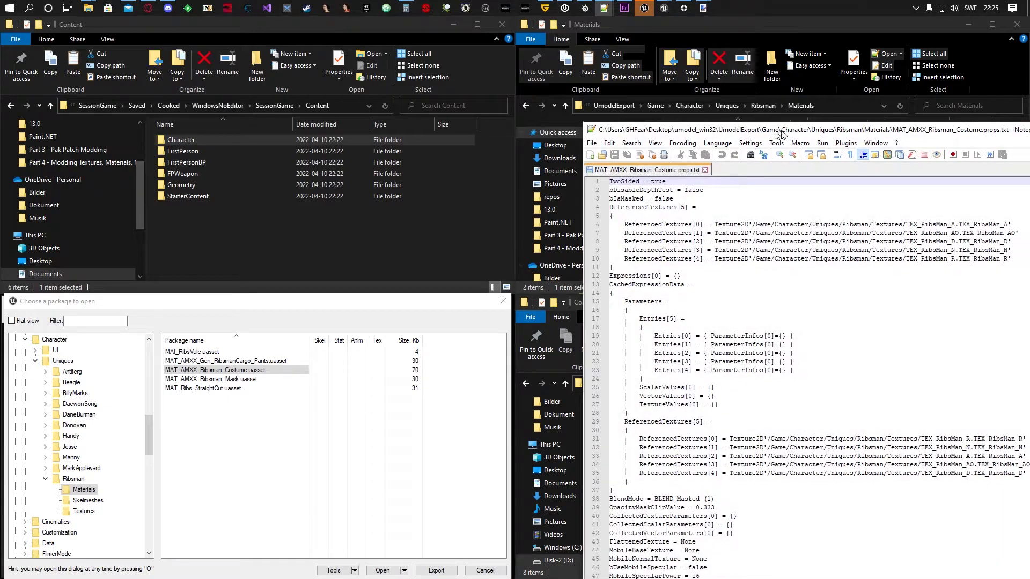
- Read through the referenced textures and material properties in MAT_AMXX_Ribsman_Costume.props.txt, close the file and minimize Notepad++
double_click(780, 133)
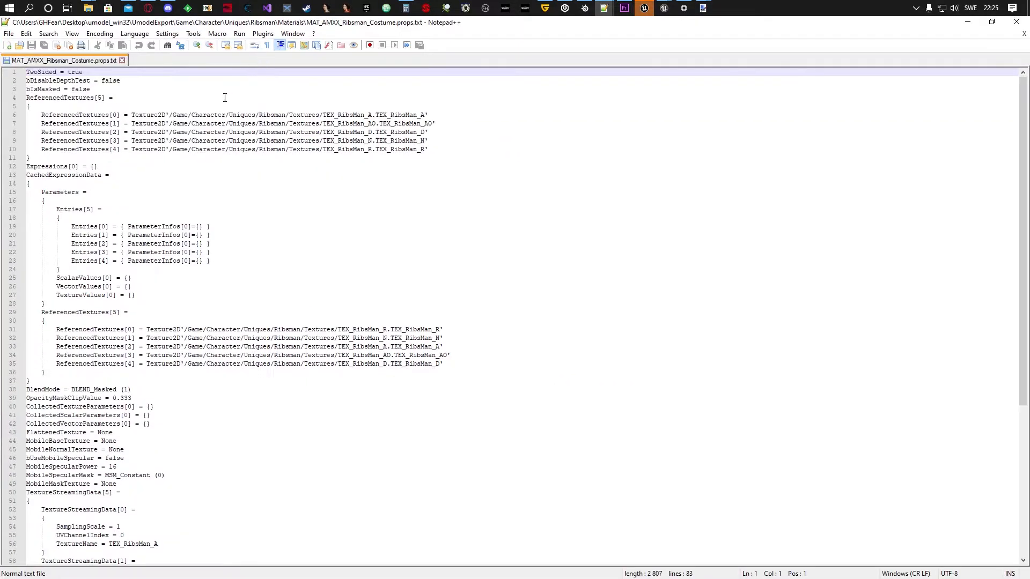
scroll(234, 134, down, 9)
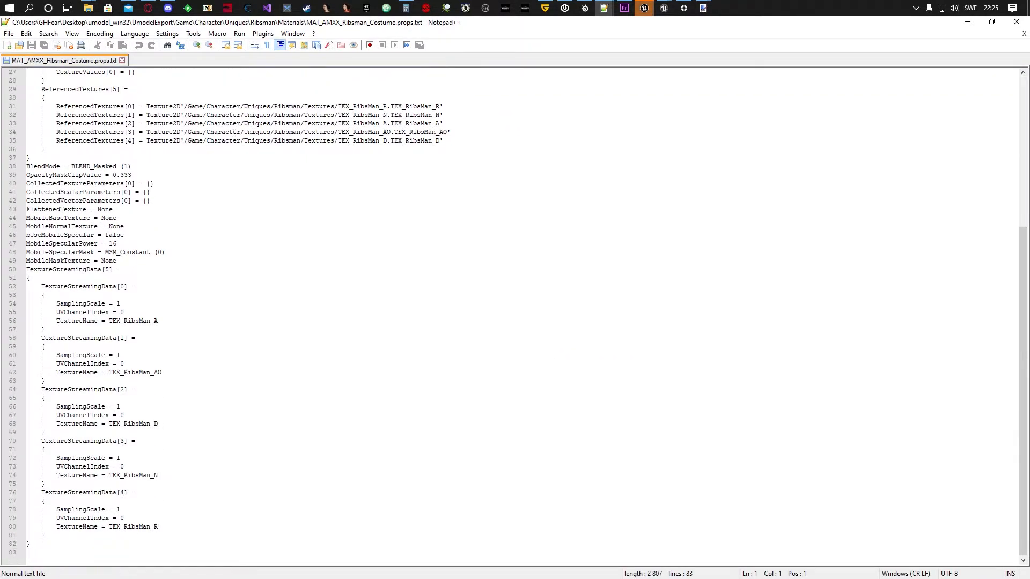
scroll(173, 470, up, 9)
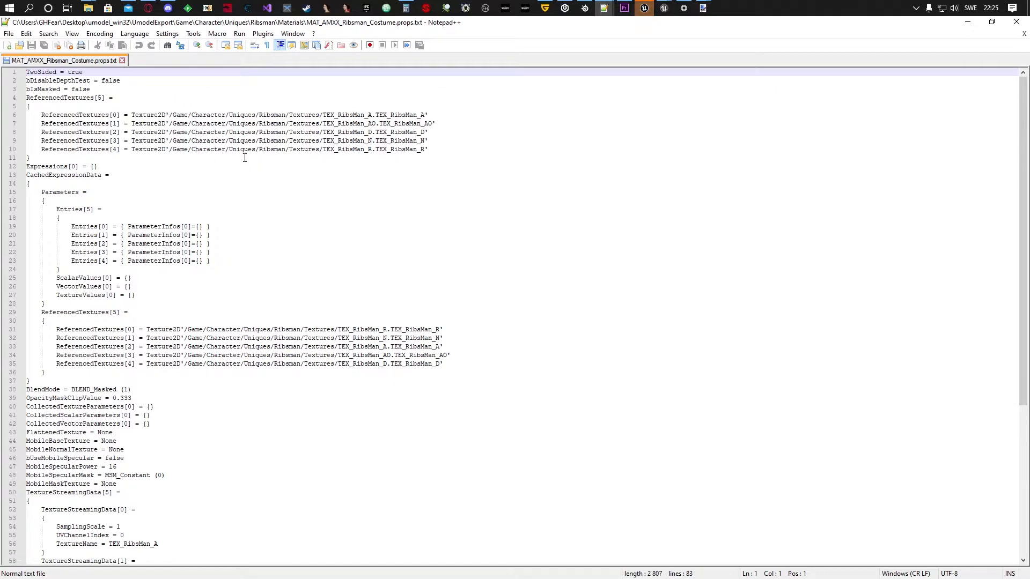
click(123, 61)
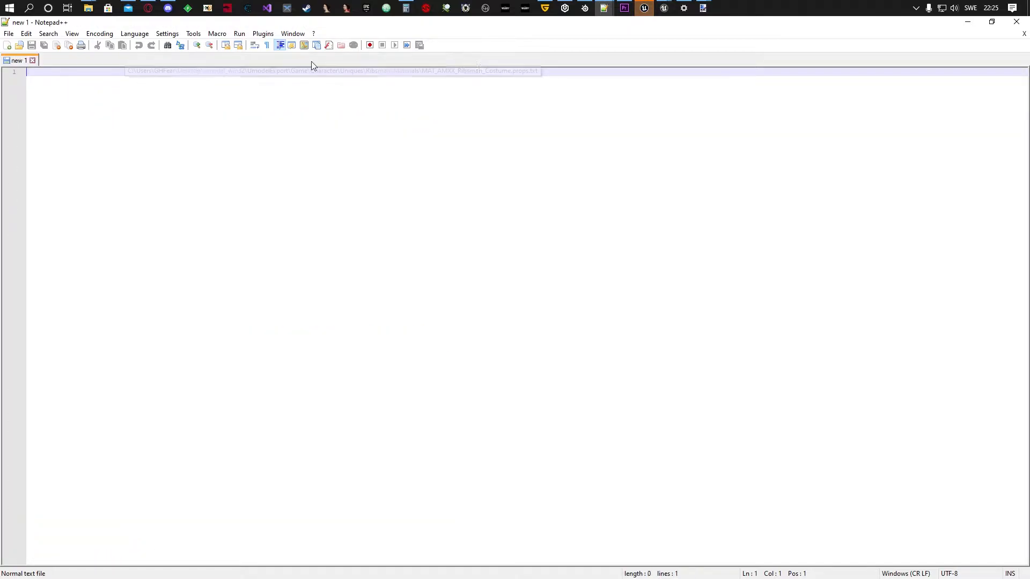
click(967, 22)
- Open the exported MAT_AMXX_Ribsman_Costume.mat in Notepad++, examine its diffuse and normal texture assignments, and leave the editor
right_click(775, 141)
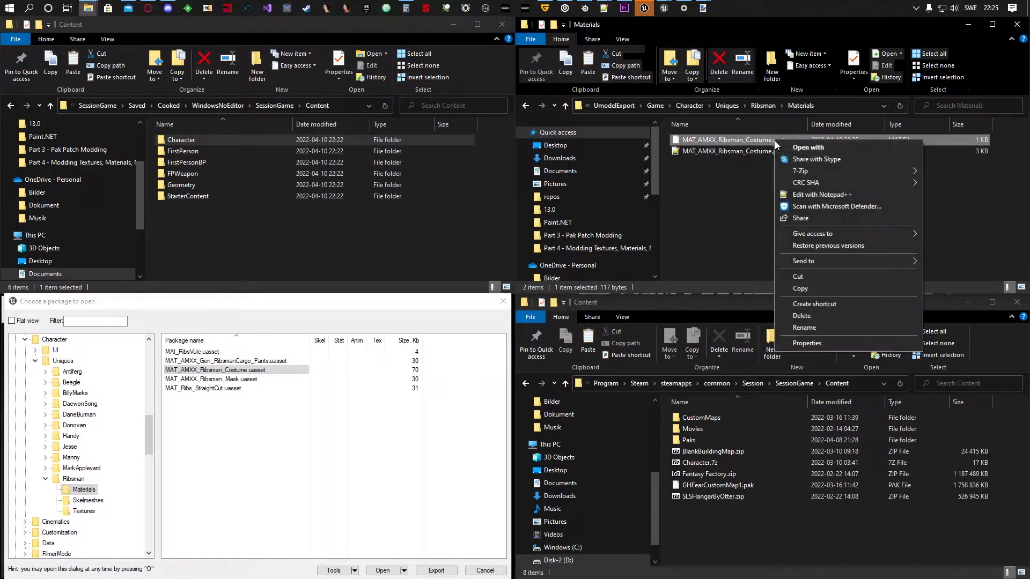
click(811, 198)
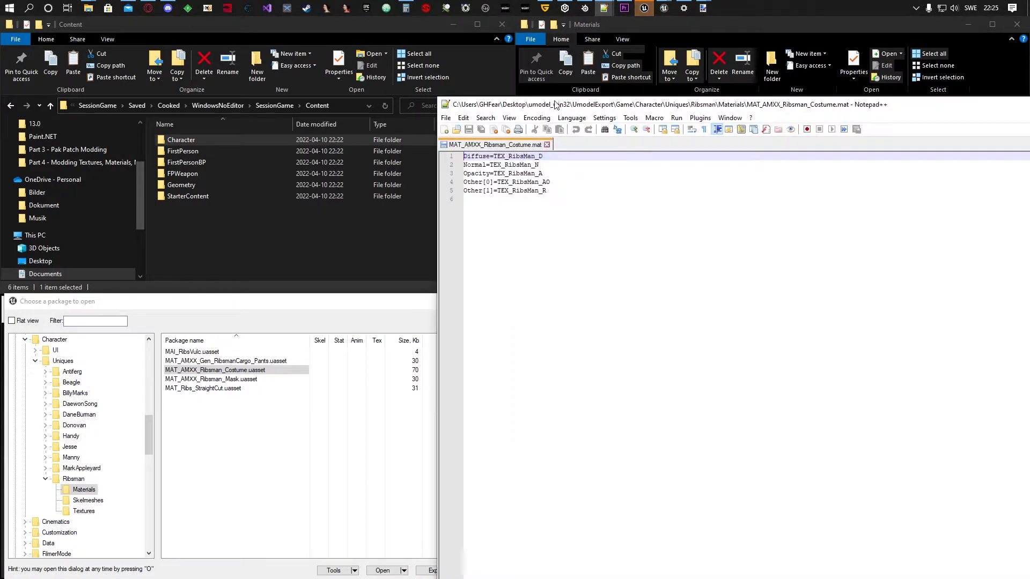
drag(558, 100, 188, 63)
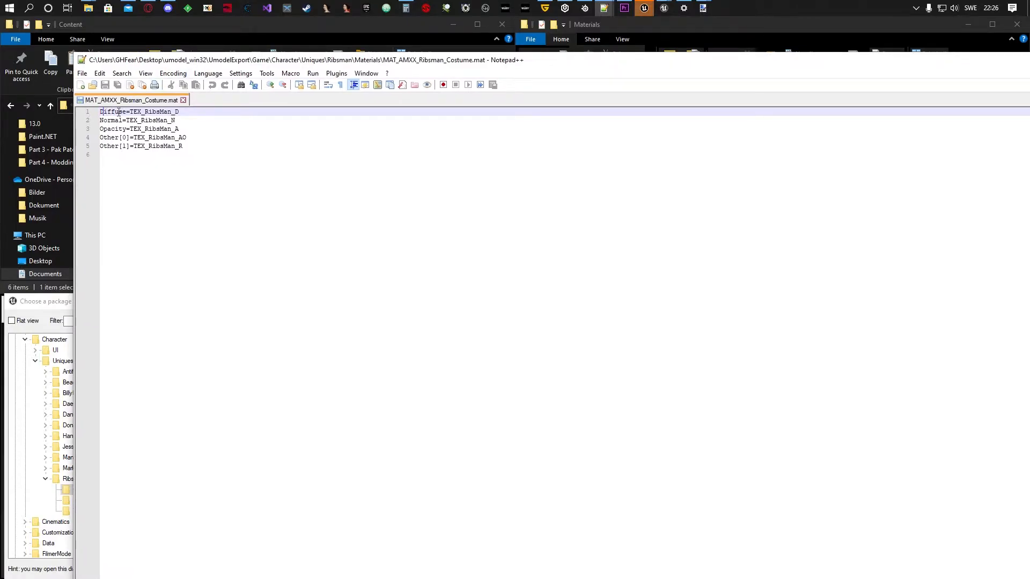
drag(179, 114, 131, 121)
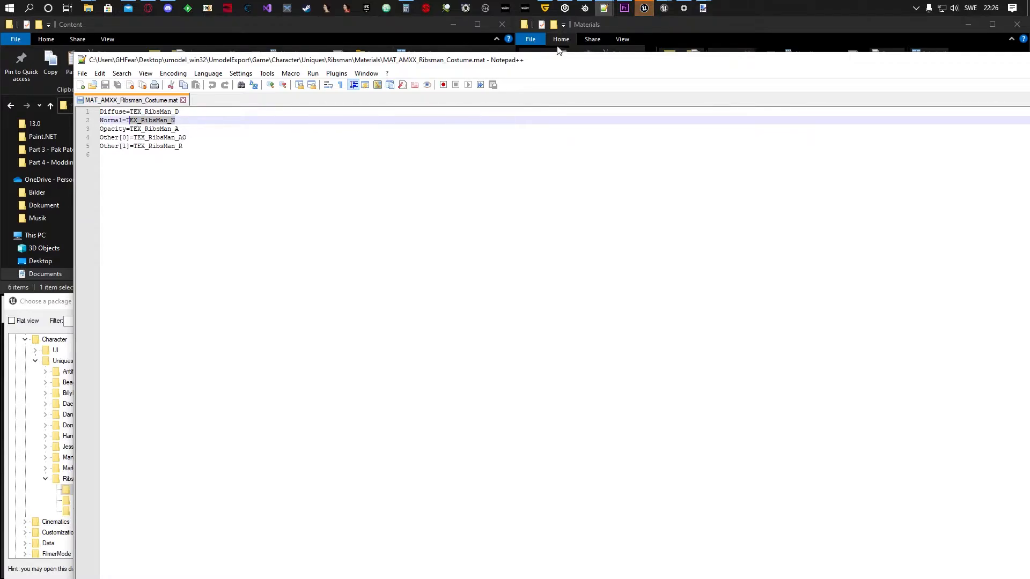
drag(552, 56, 422, 61)
click(961, 69)
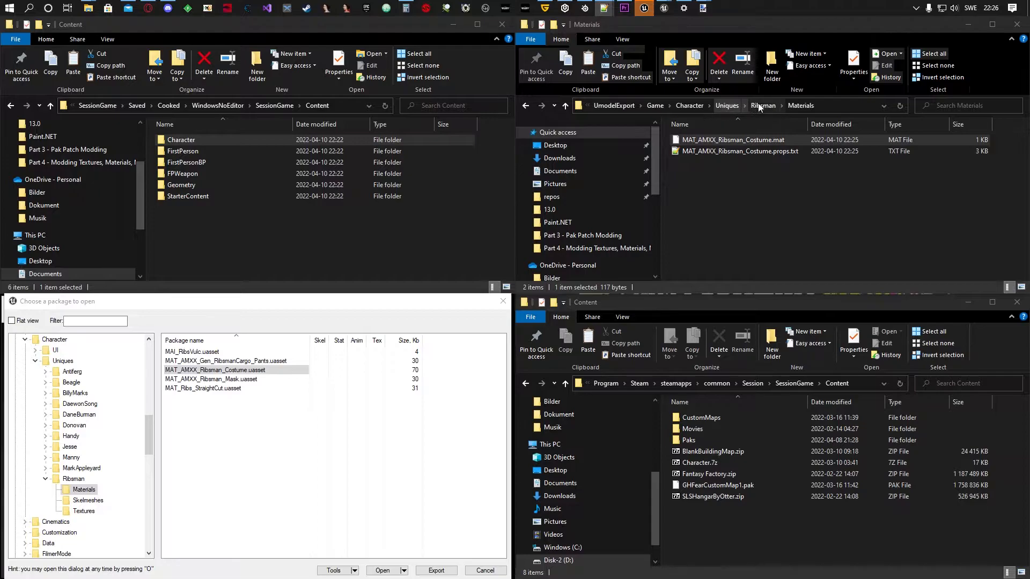
- Copy the name MAT_AMXX_Ribsman_Costume from the exported .mat file, without its extension
click(748, 141)
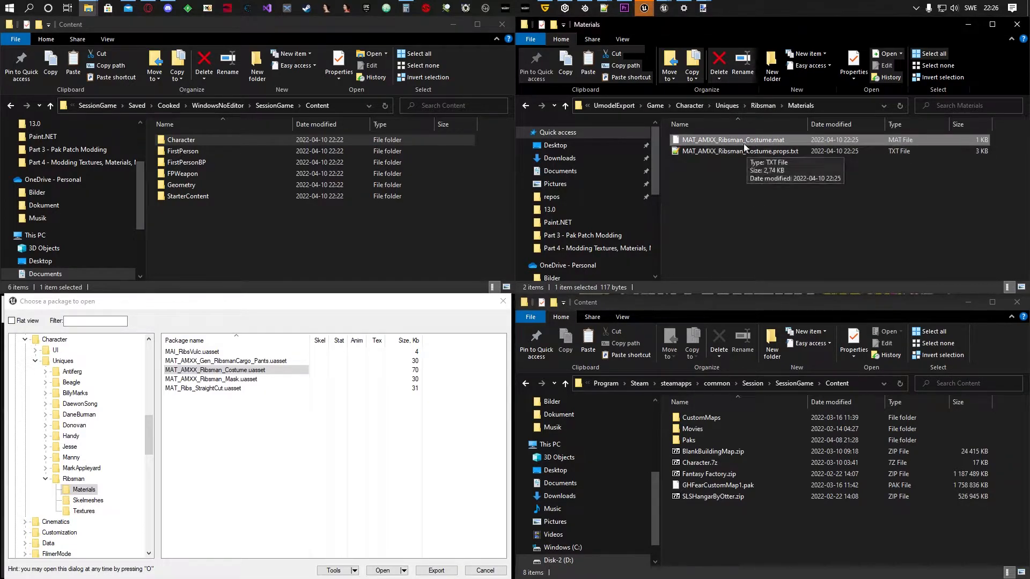
click(755, 140)
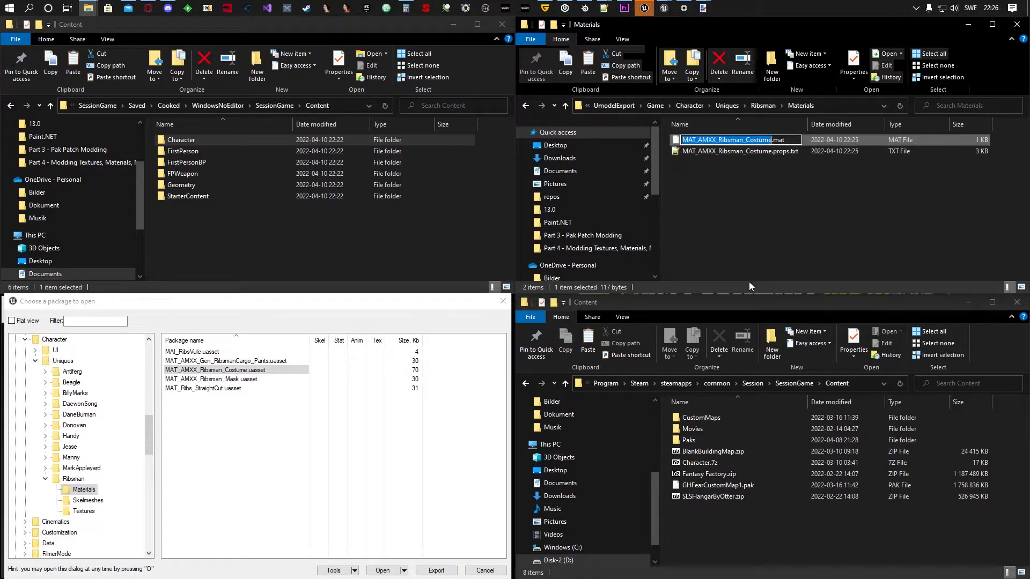
key(ctrl+c)
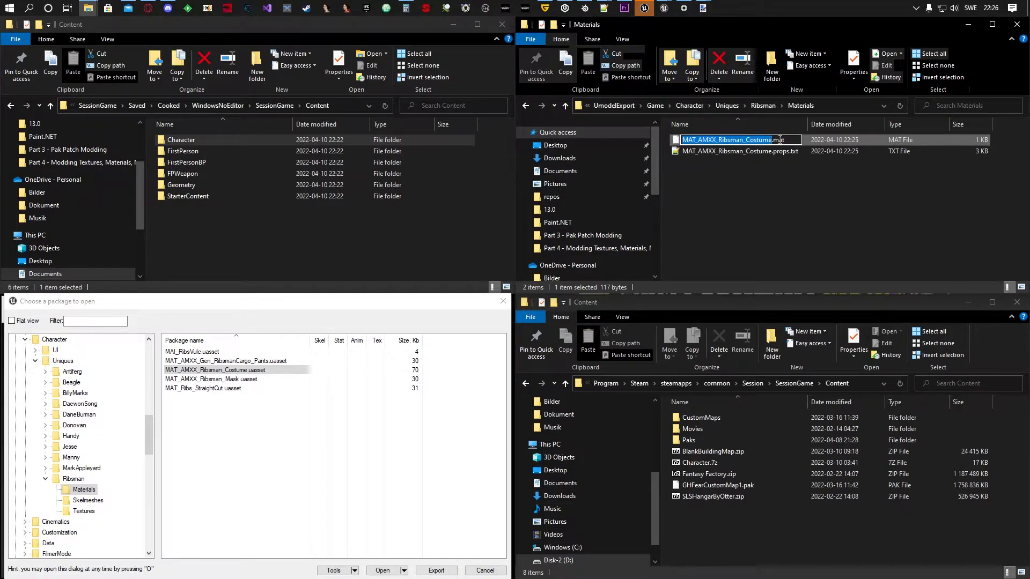
double_click(744, 151)
click(731, 152)
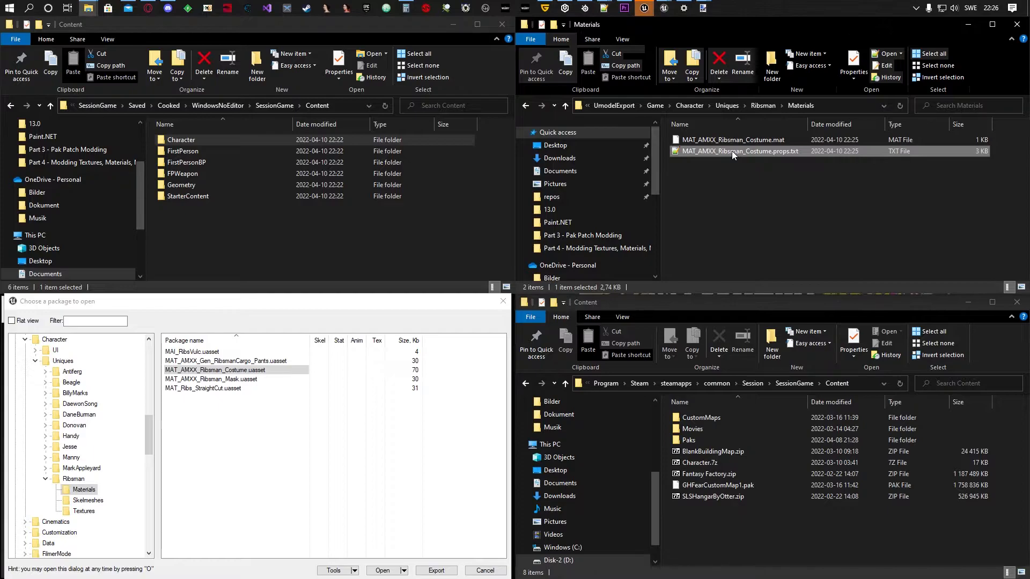
click(745, 150)
click(761, 152)
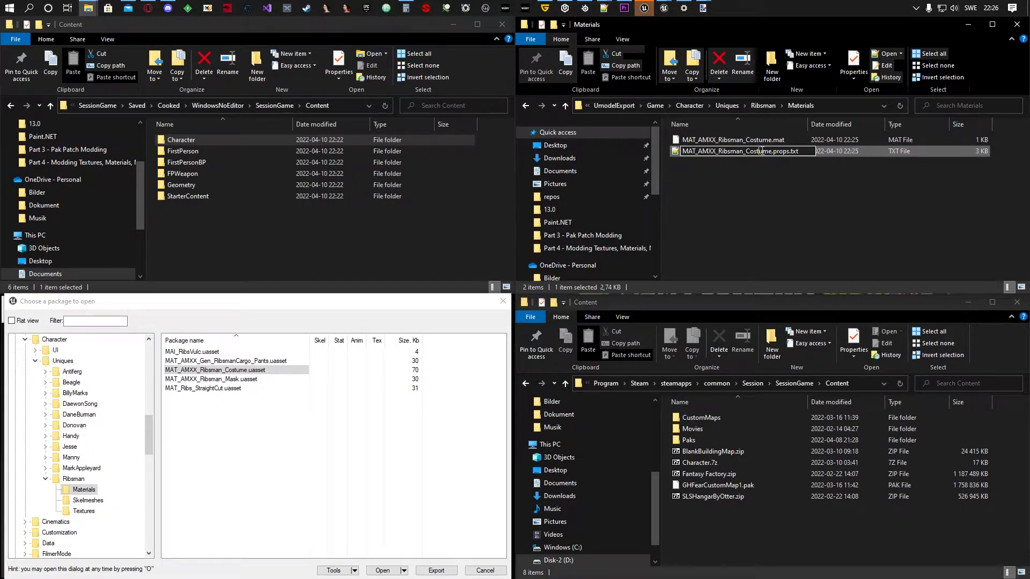
drag(772, 152, 678, 157)
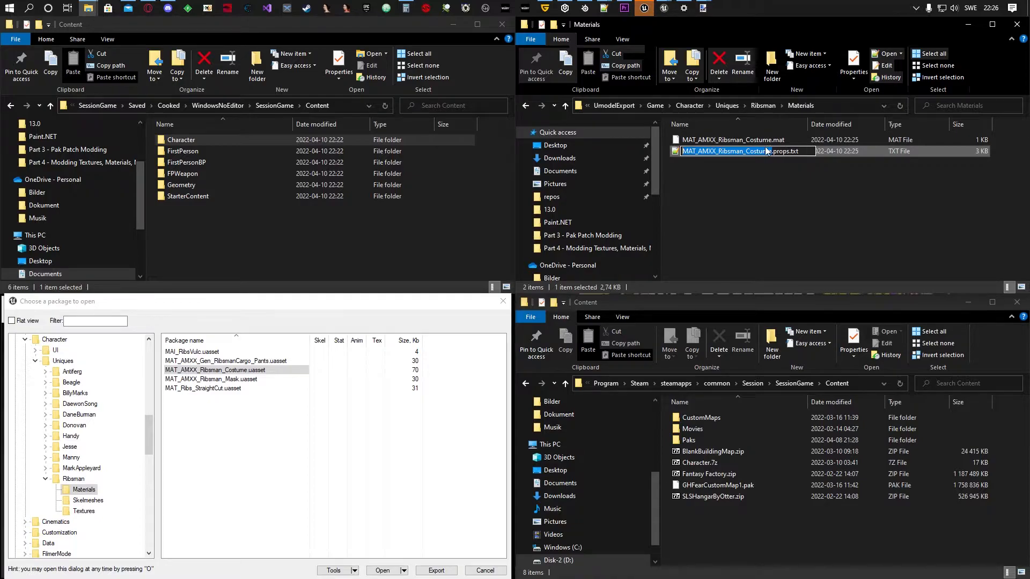
click(745, 140)
click(754, 141)
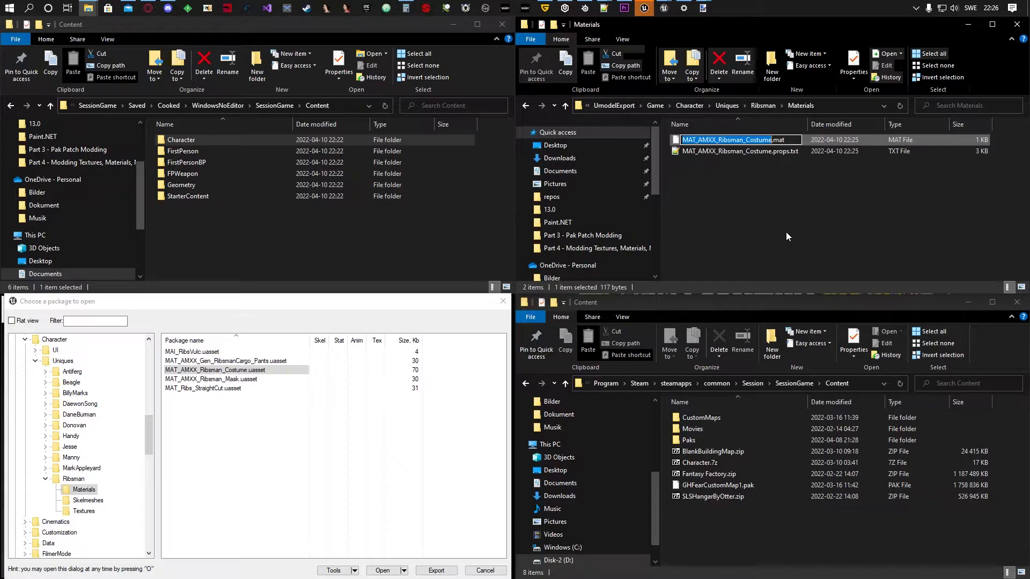
click(775, 202)
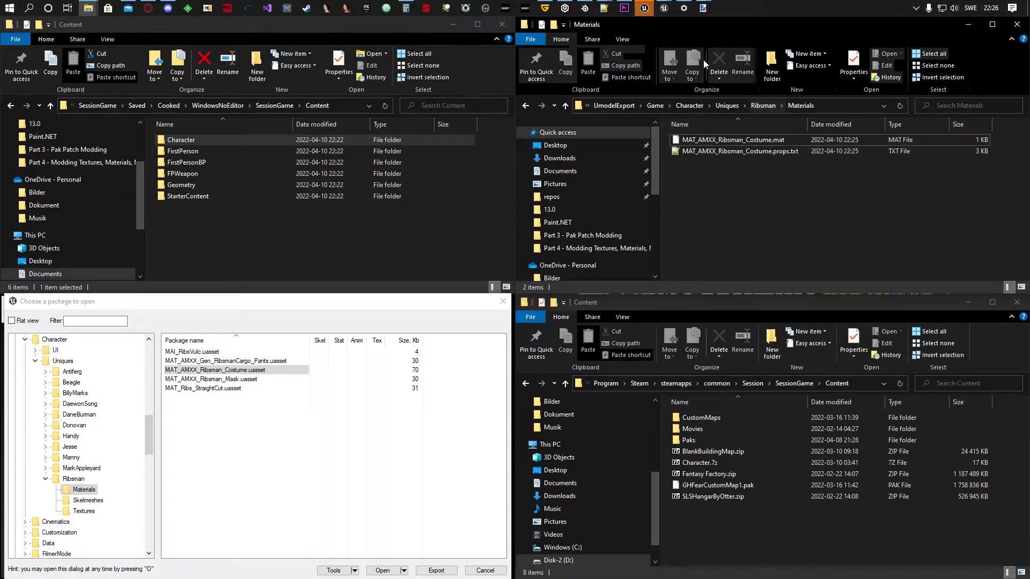
- Switch to Unreal Editor, compare its Ribsman folder with the exported one, and open Character/Uniques/Ribsman/Materials in the project content
click(644, 8)
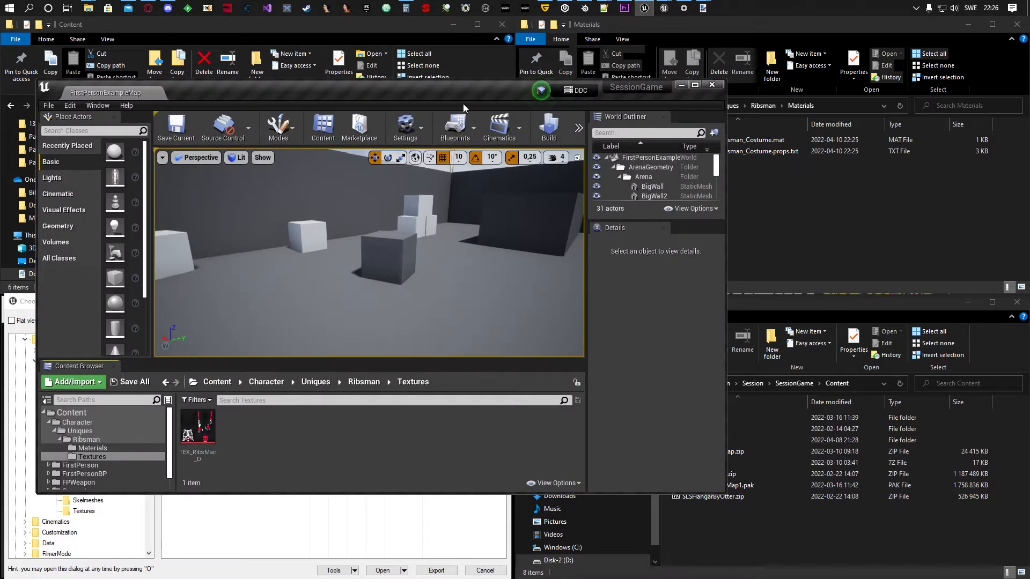
click(375, 384)
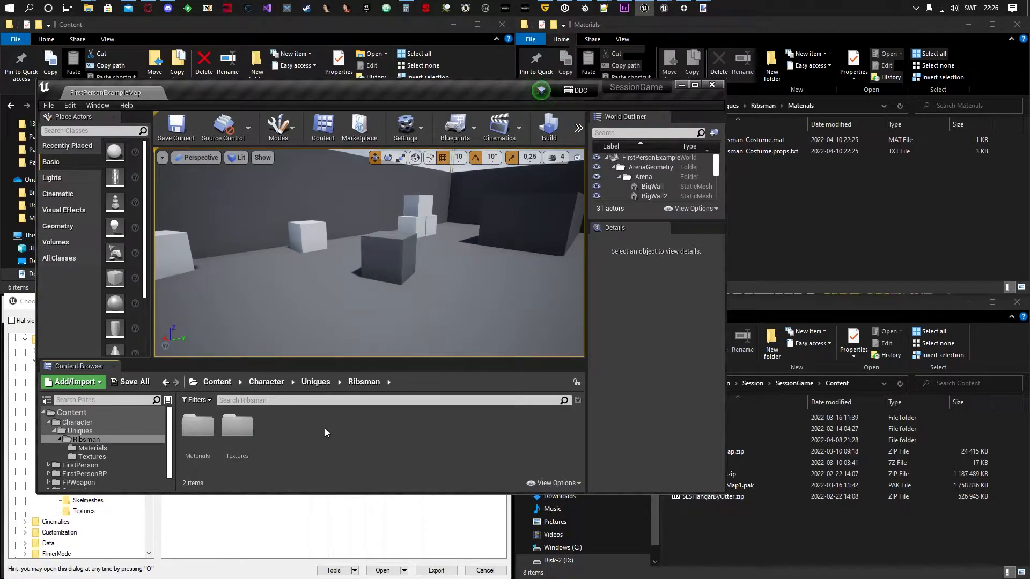
right_click(305, 443)
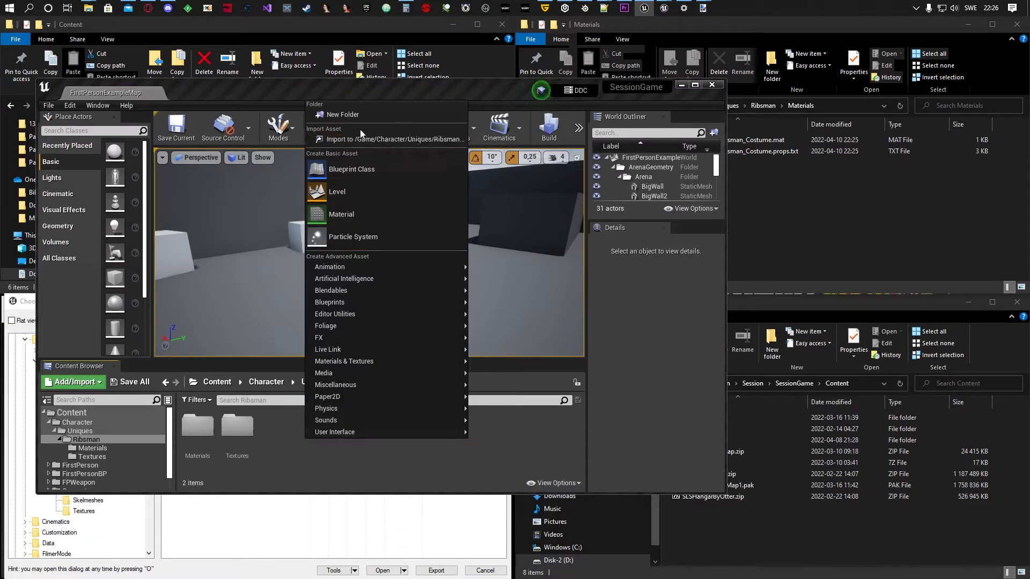
click(819, 154)
click(781, 108)
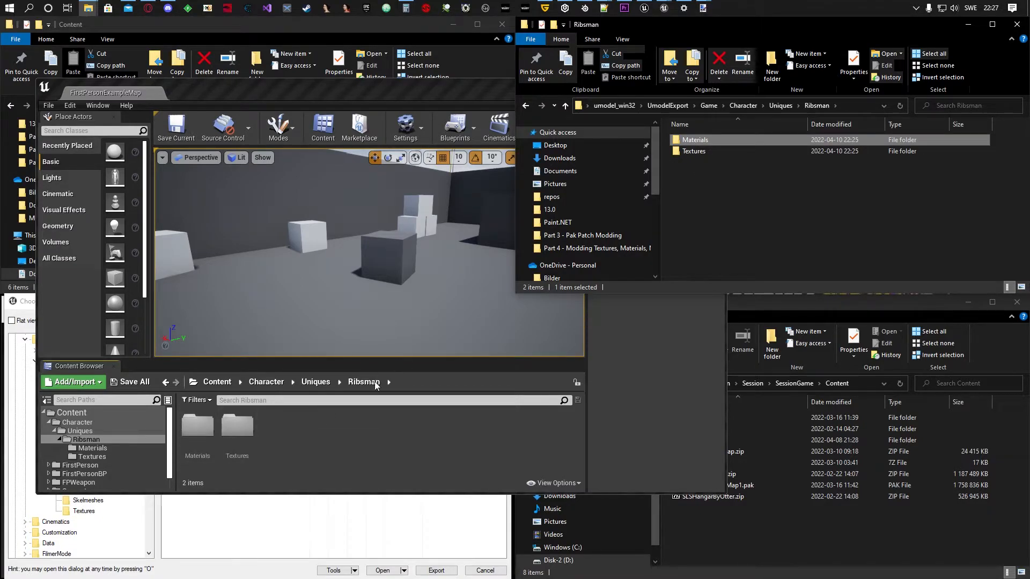
click(209, 429)
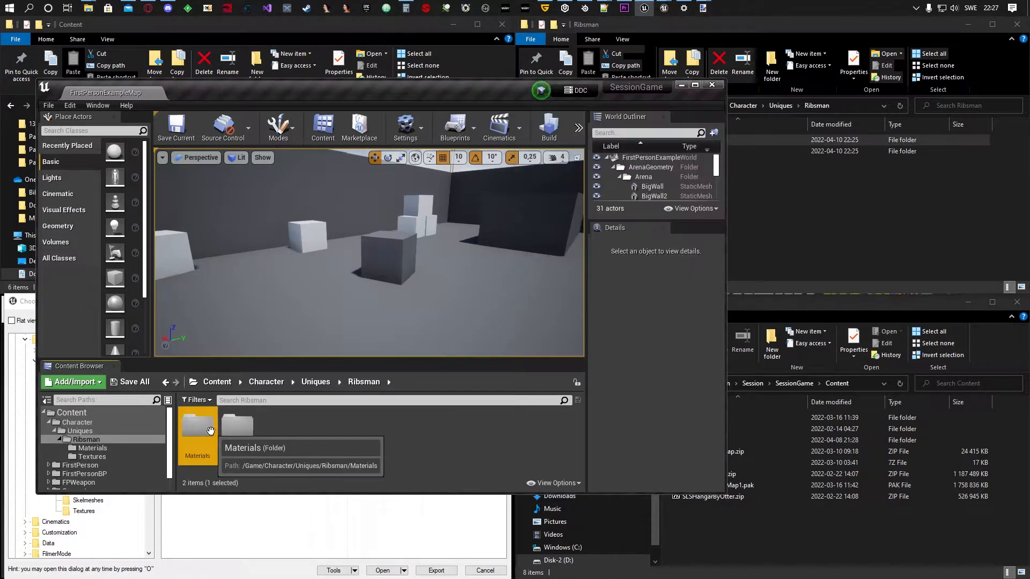
double_click(210, 431)
right_click(250, 436)
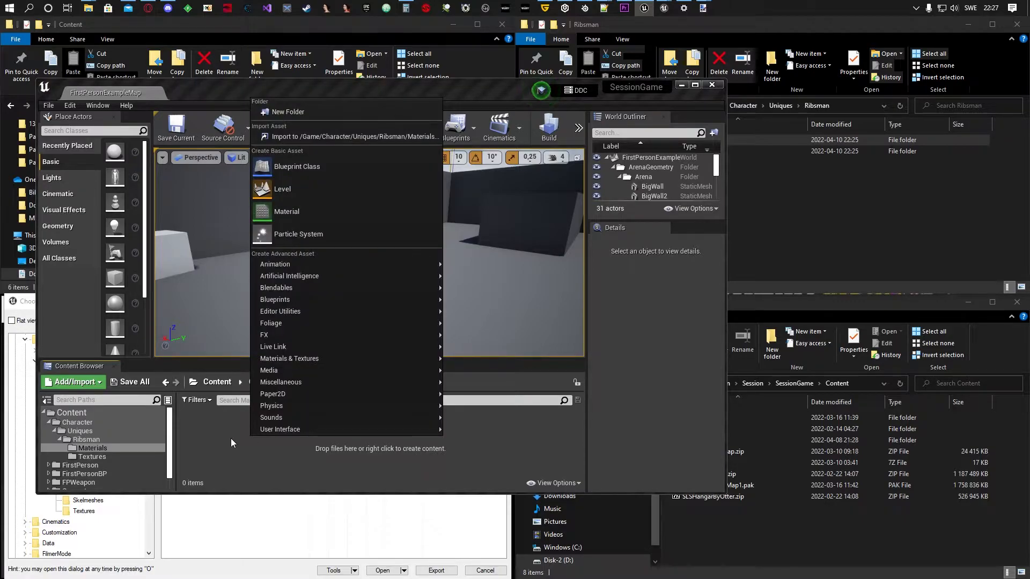
click(244, 437)
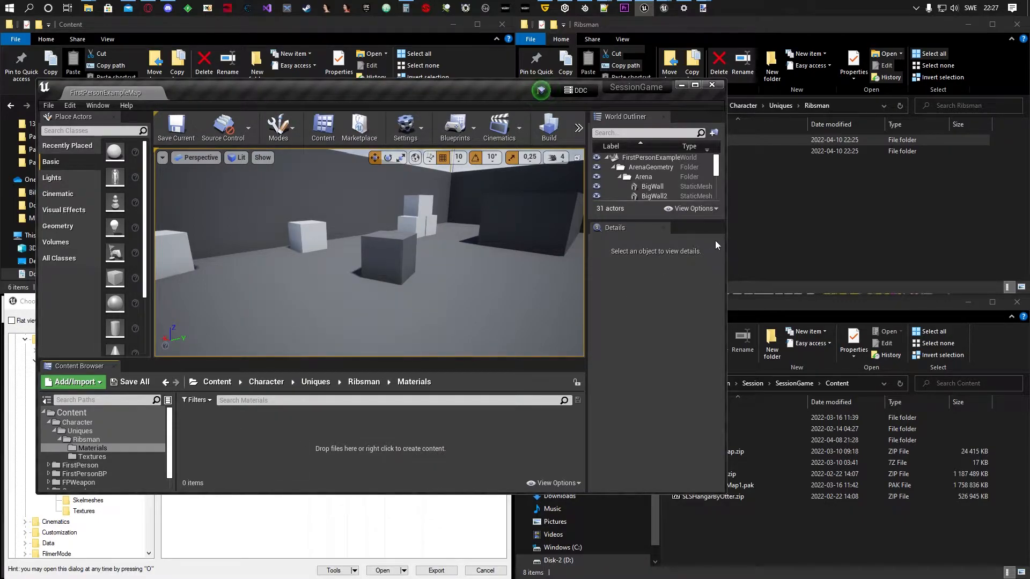
- Create a new material in the Ribsman Materials folder and name it MAT_AMXX_Ribsman_Costume
right_click(230, 441)
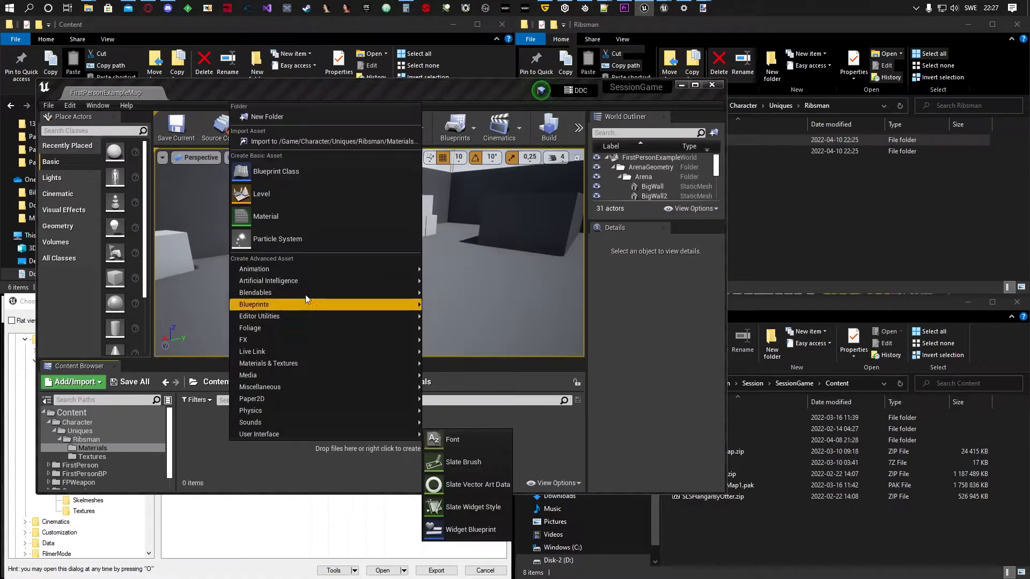
click(268, 217)
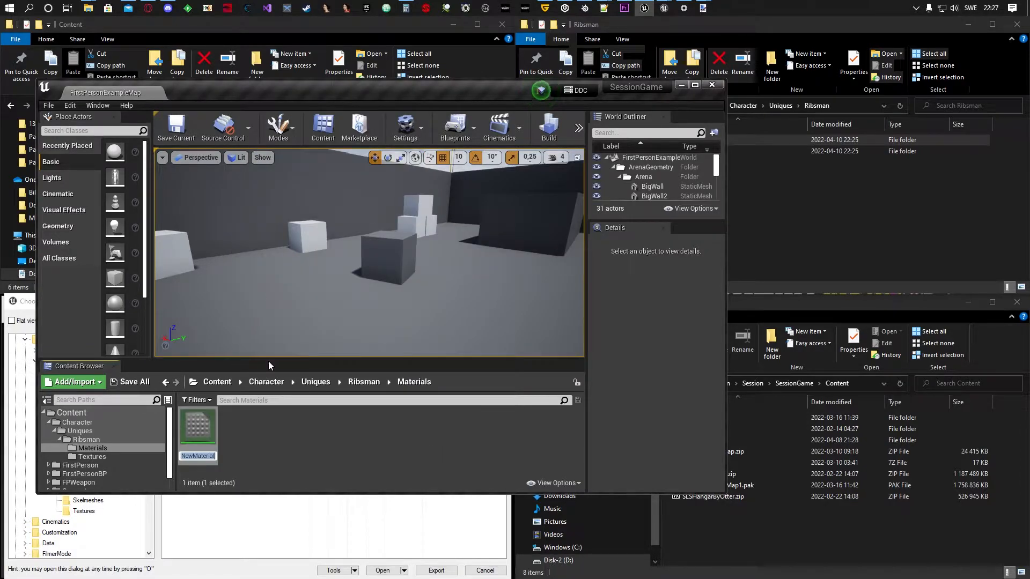
key(ctrl+v)
key(Return)
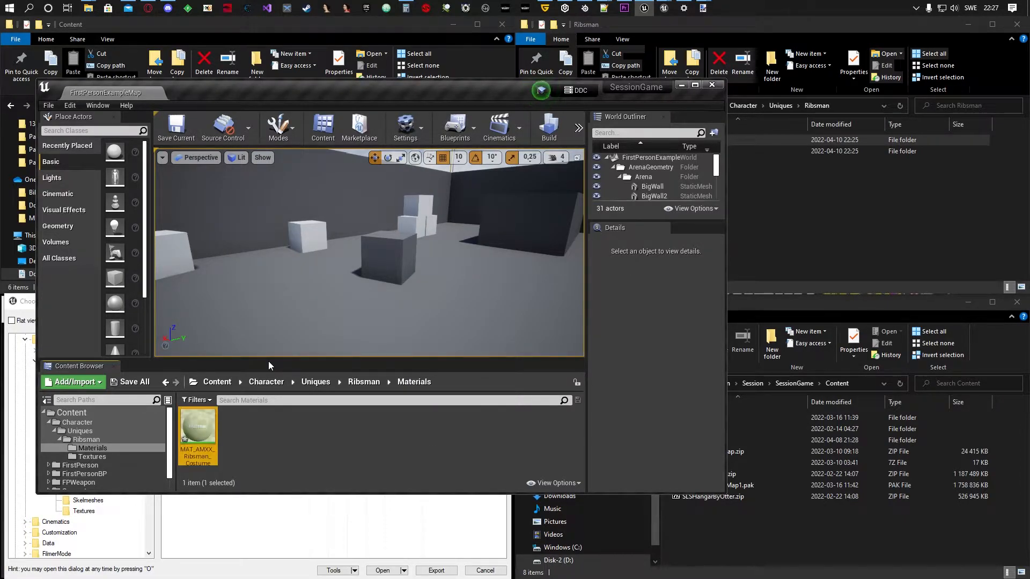
- Check the new material's name against the exported Materials folder, save all project content and maximize the Unreal Editor window
click(835, 208)
double_click(691, 141)
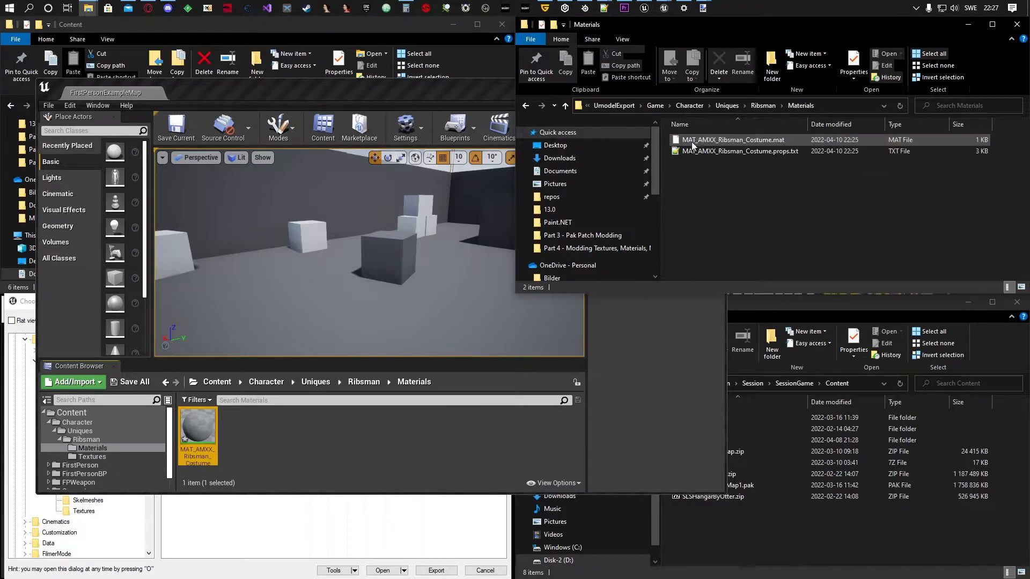
click(250, 428)
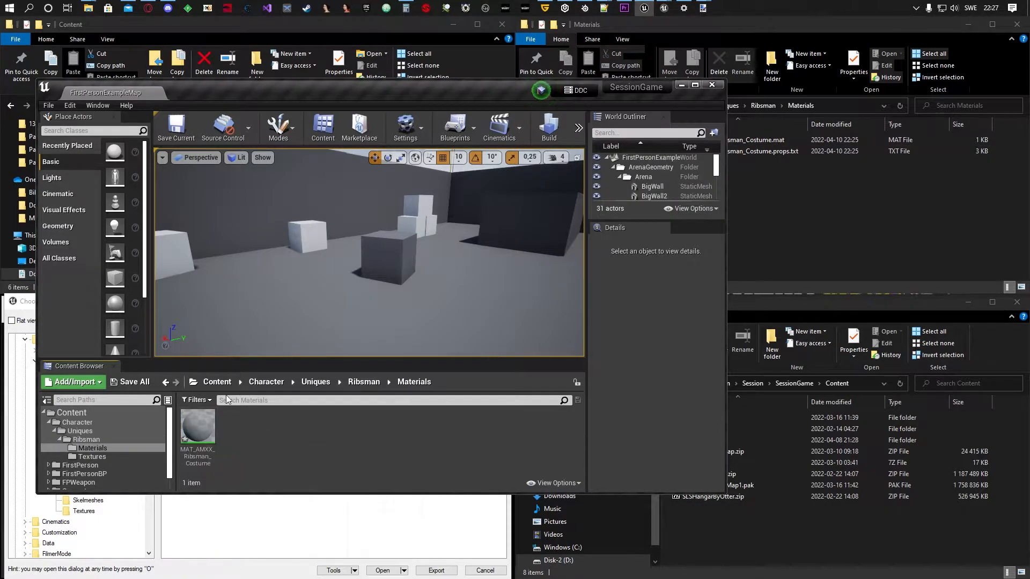
click(135, 383)
click(610, 403)
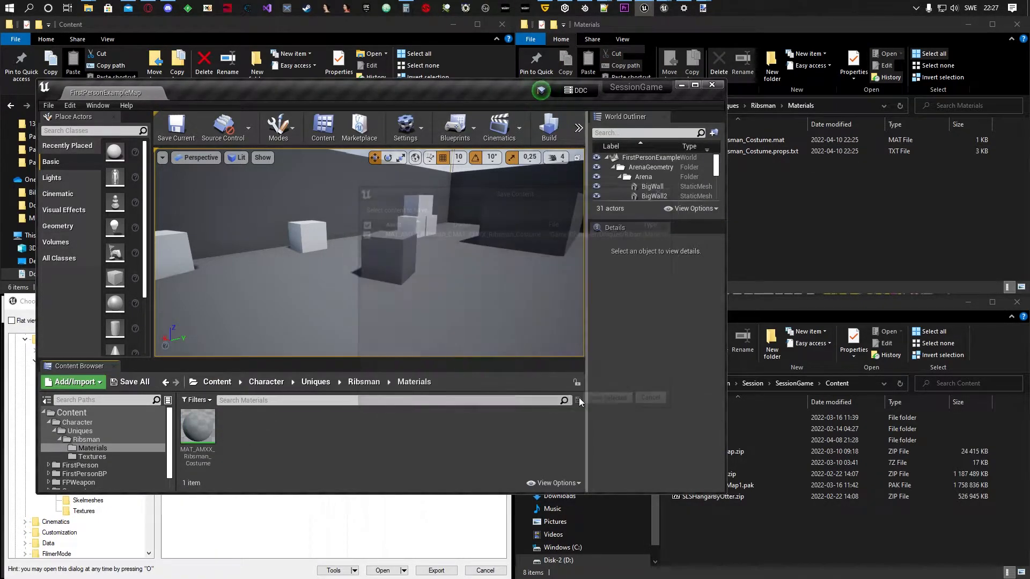
click(697, 85)
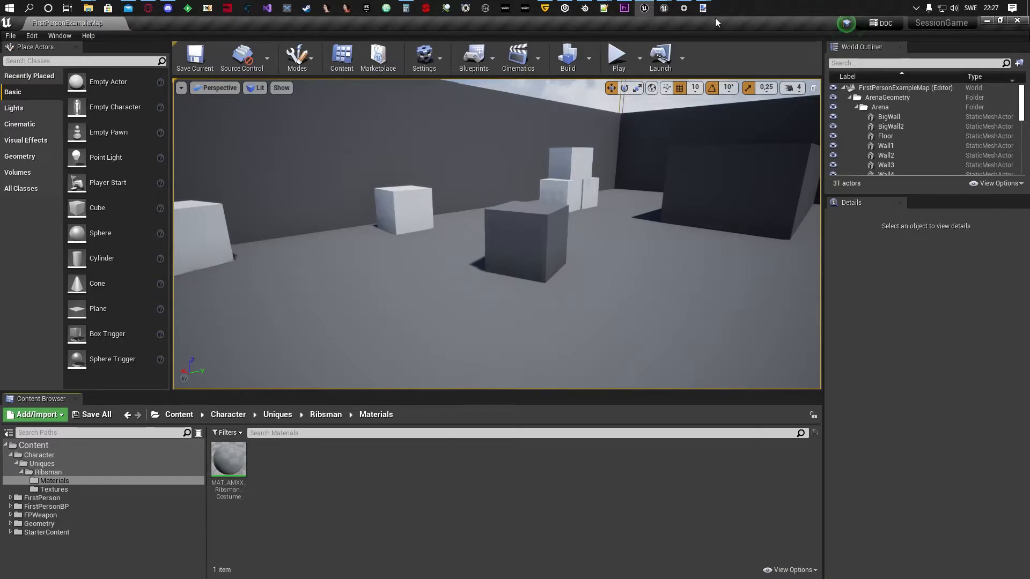
- Switch to tutorialTexture.pdn in paint.net, fill the whole canvas with cyan and activate the Paintbrush
mouse_move(702, 8)
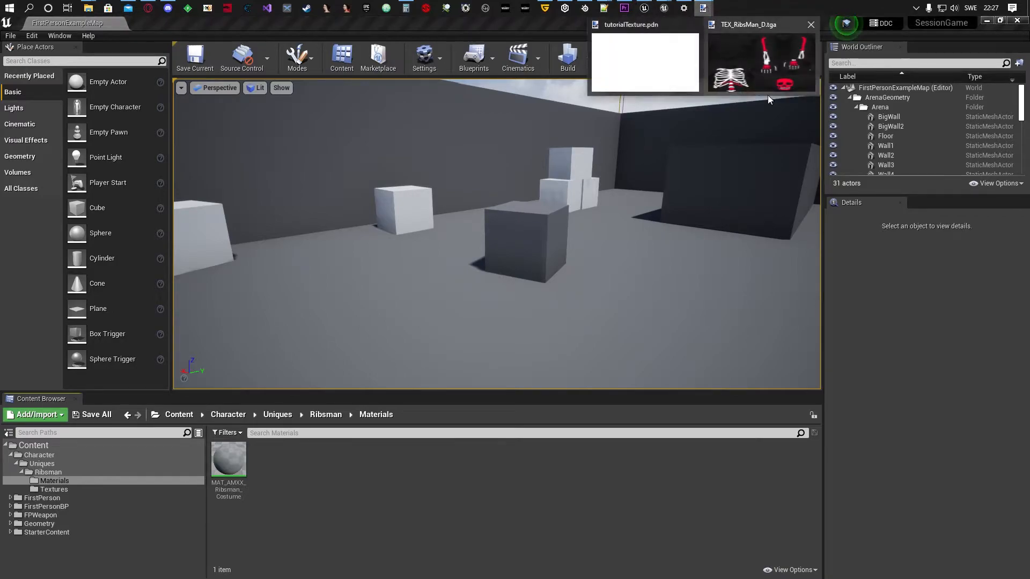
click(659, 68)
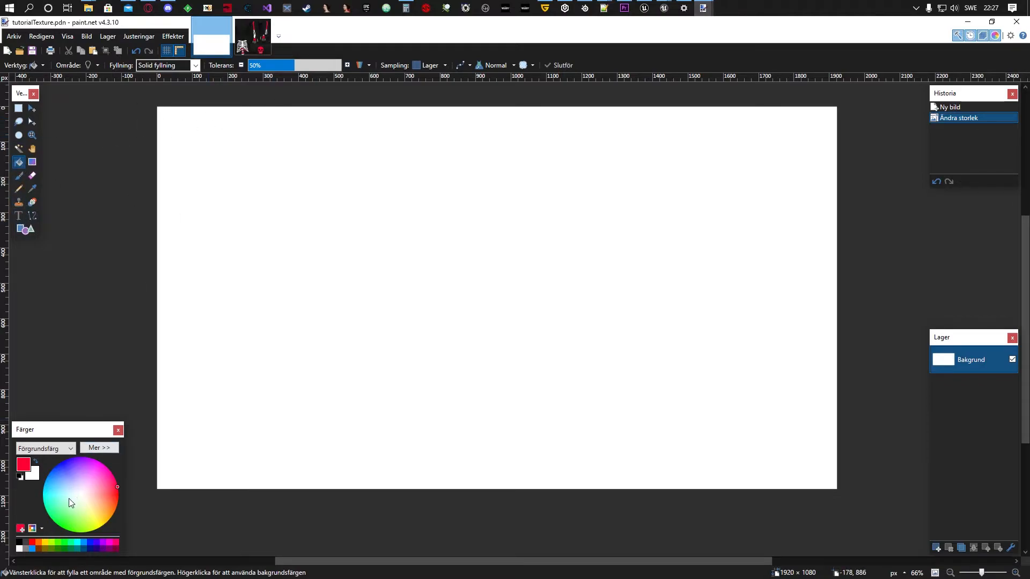
click(317, 296)
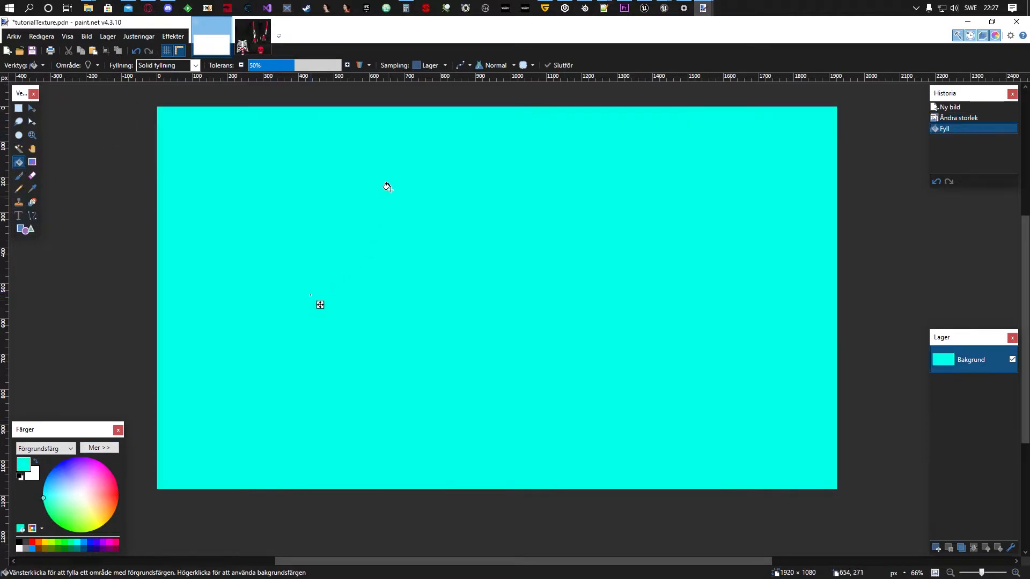
click(20, 176)
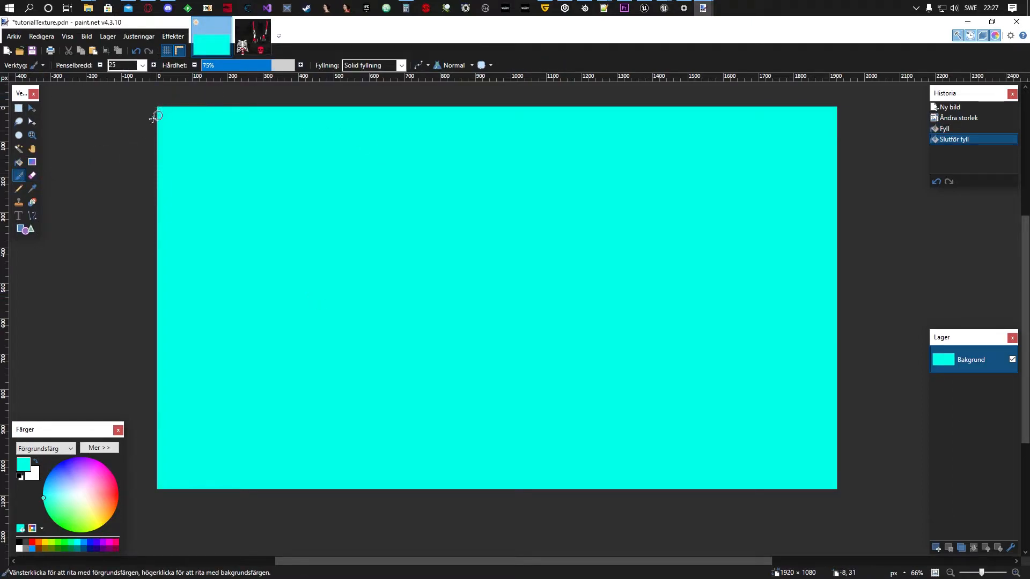
- Paint ten curved magenta strokes, 25 px wide, across the cyan canvas, with two long ones crossing diagonally down to the right
drag(143, 143, 322, 101)
drag(97, 202, 552, 101)
drag(143, 267, 843, 133)
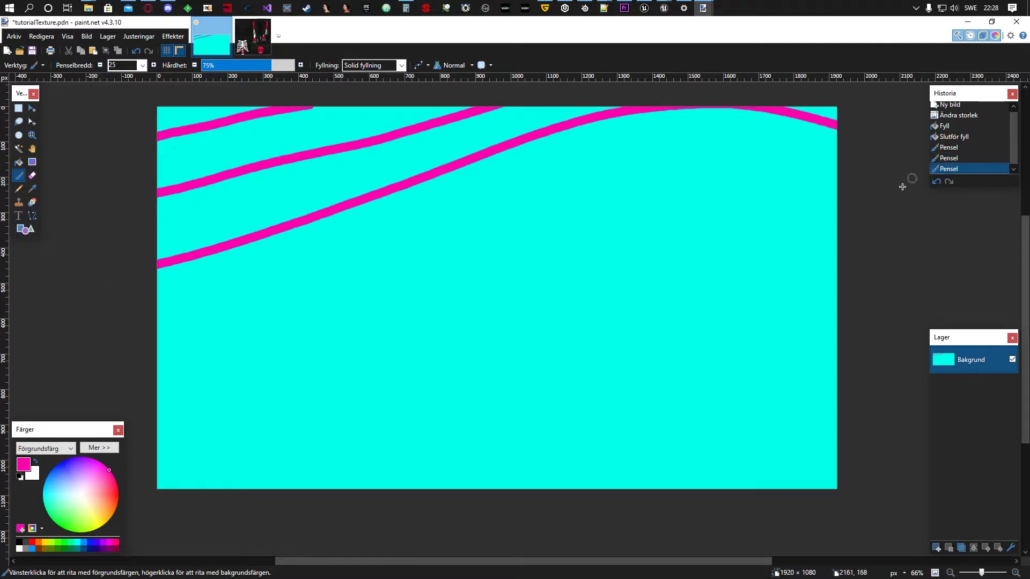
mouse_move(841, 233)
mouse_down()
mouse_move(770, 217)
mouse_move(203, 361)
mouse_move(153, 360)
mouse_up()
mouse_move(148, 419)
mouse_down()
mouse_move(626, 475)
mouse_move(686, 499)
mouse_up()
mouse_move(843, 408)
mouse_down()
mouse_move(668, 375)
mouse_move(516, 309)
mouse_up()
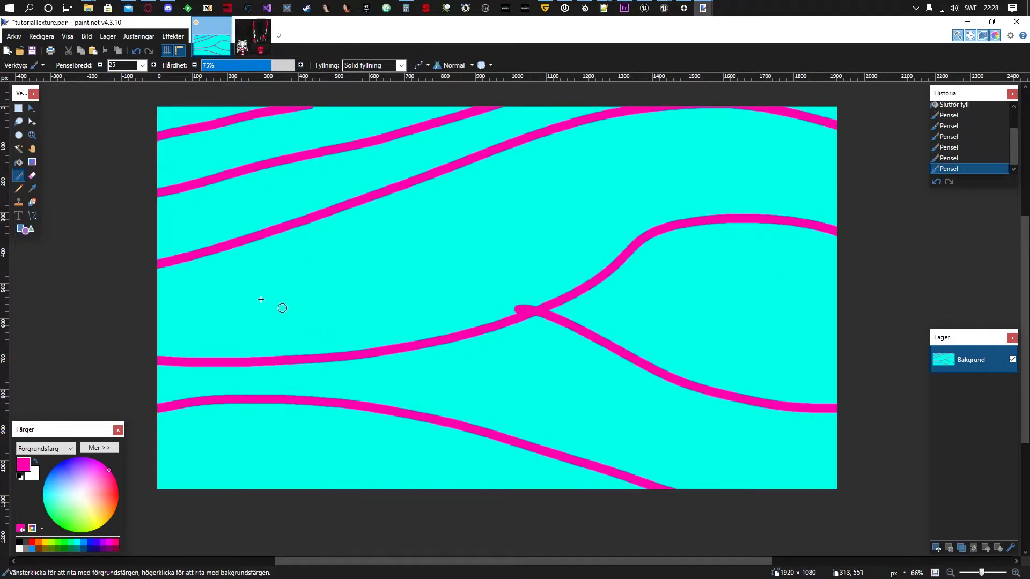
mouse_move(153, 294)
mouse_down()
mouse_move(216, 294)
mouse_move(544, 139)
mouse_up()
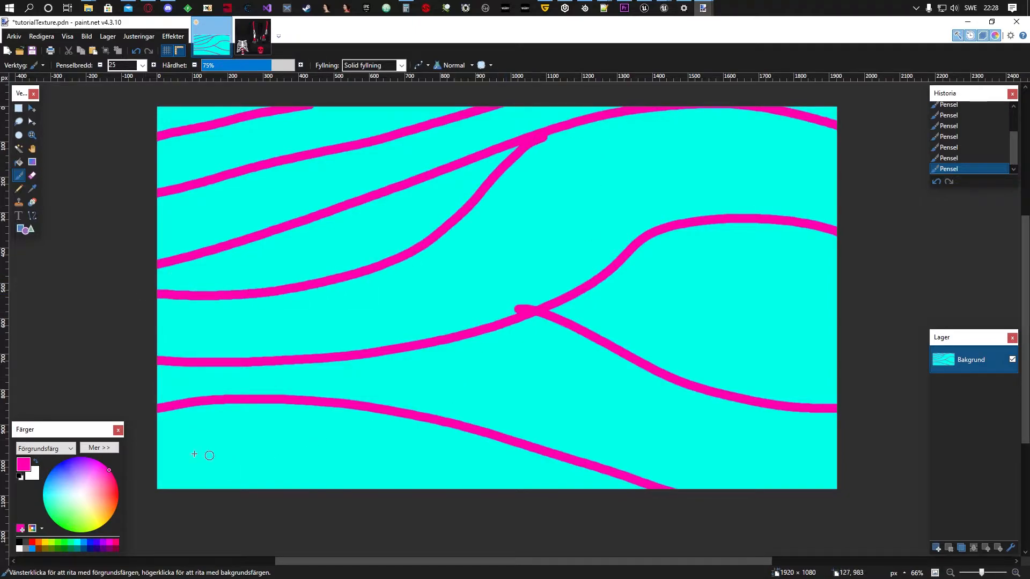
drag(142, 459, 449, 494)
mouse_move(287, 103)
mouse_down()
mouse_move(426, 212)
mouse_move(740, 499)
mouse_up()
mouse_move(546, 100)
mouse_down()
mouse_move(742, 246)
mouse_move(918, 279)
mouse_up()
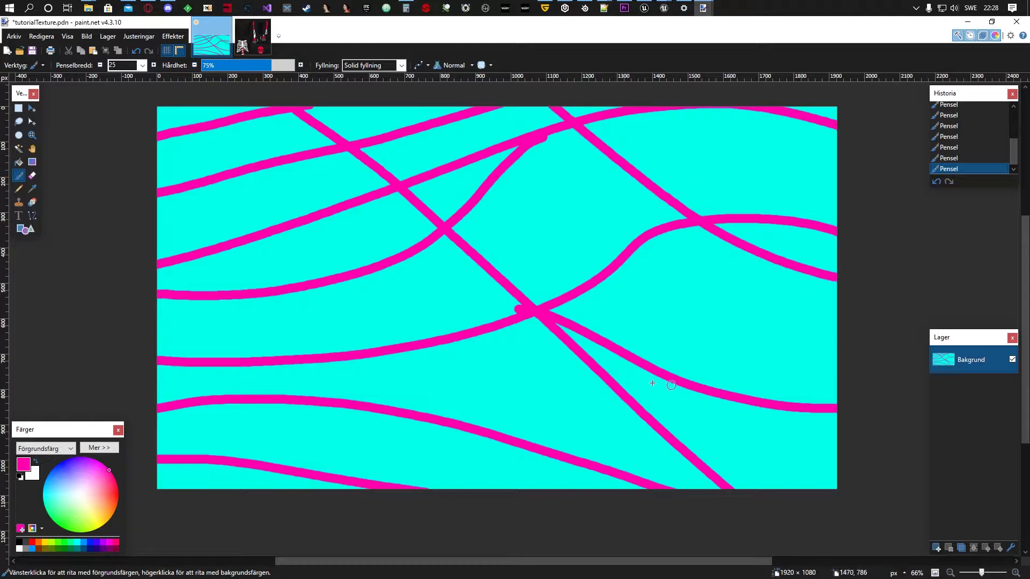
- Save tutorialTexture.pdn, and save the drawing also as tutorialTexture.png in the Session folder, replacing the existing PNG
click(33, 51)
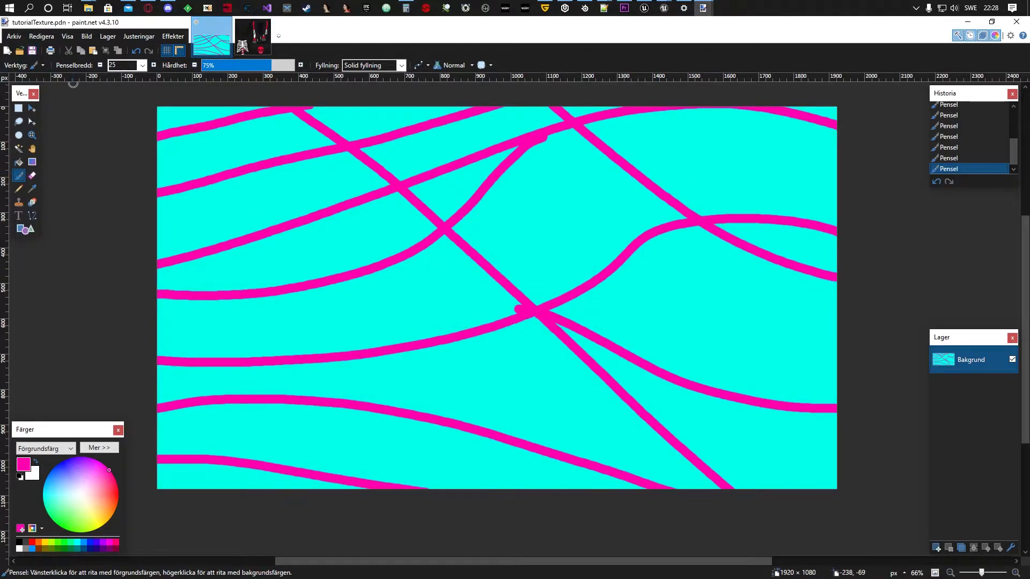
click(12, 37)
click(35, 124)
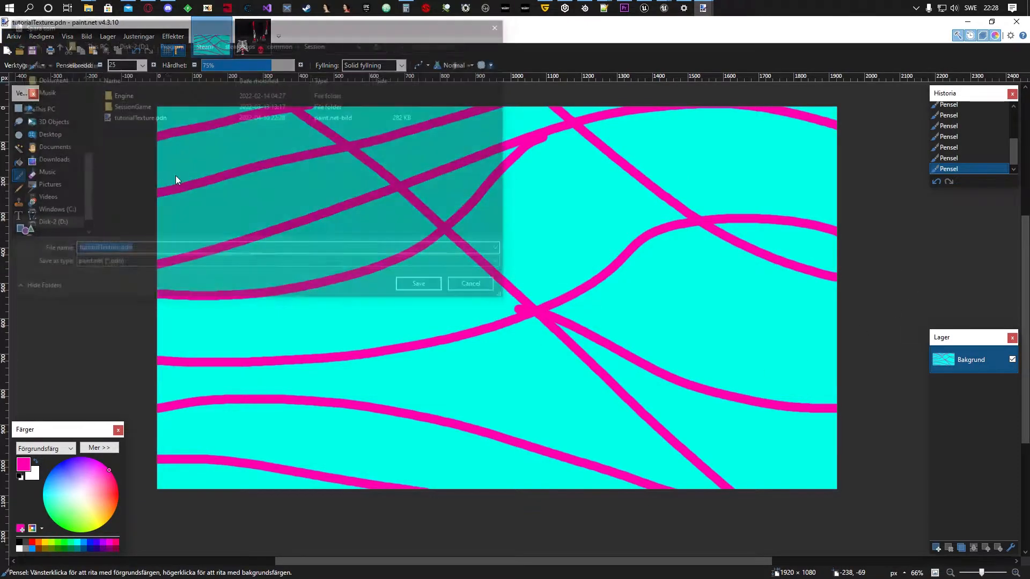
click(172, 264)
click(145, 288)
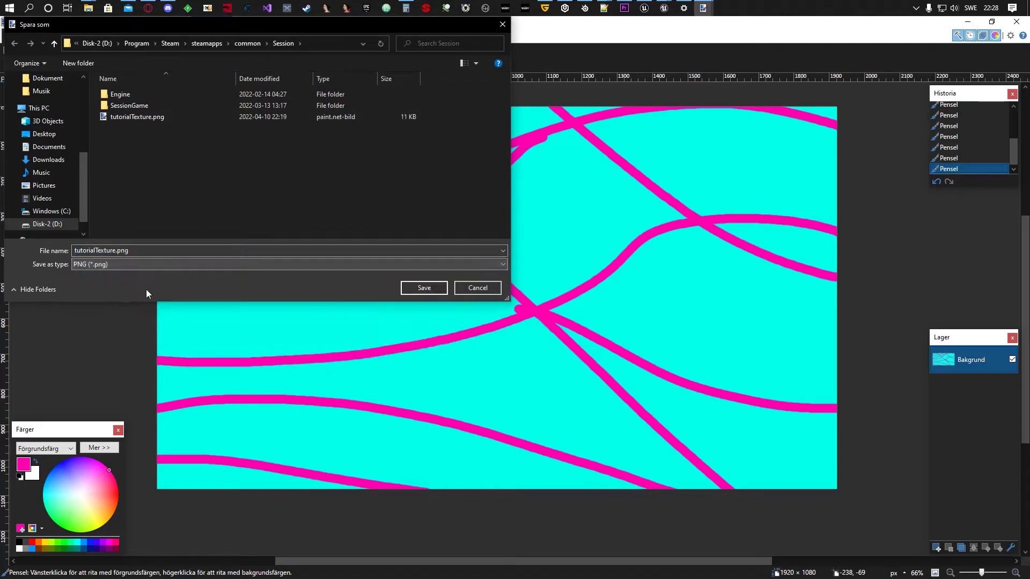
click(424, 288)
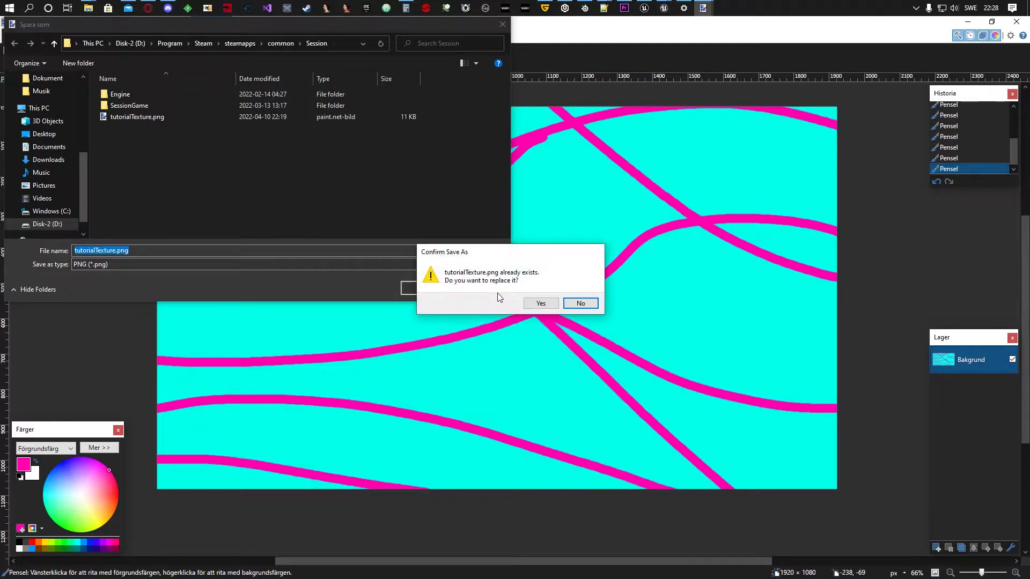
click(539, 301)
click(524, 331)
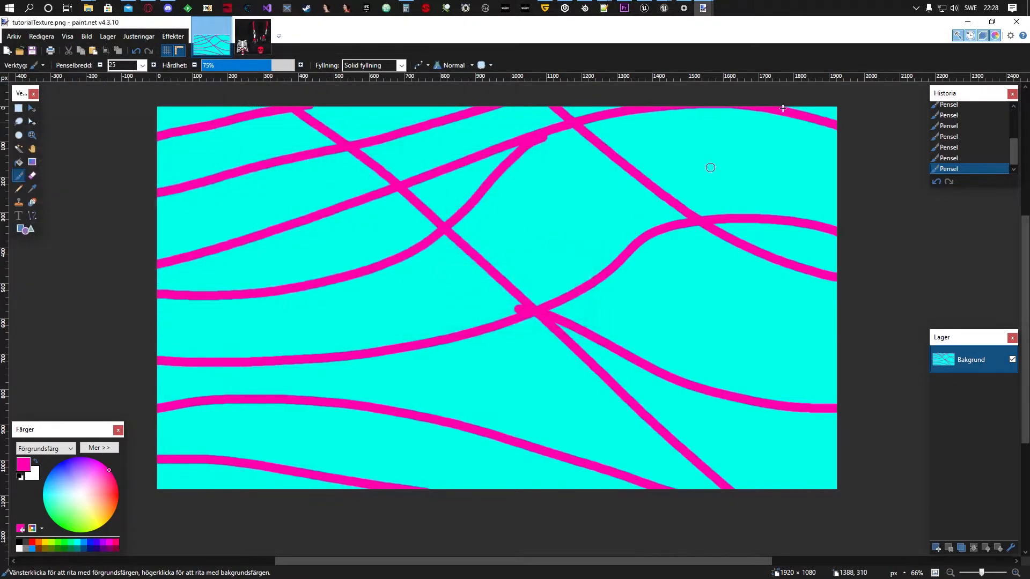
- Switch to Unreal Editor, shrink its window to reveal File Explorer and locate tutorialTexture.png in the Session folder
click(961, 25)
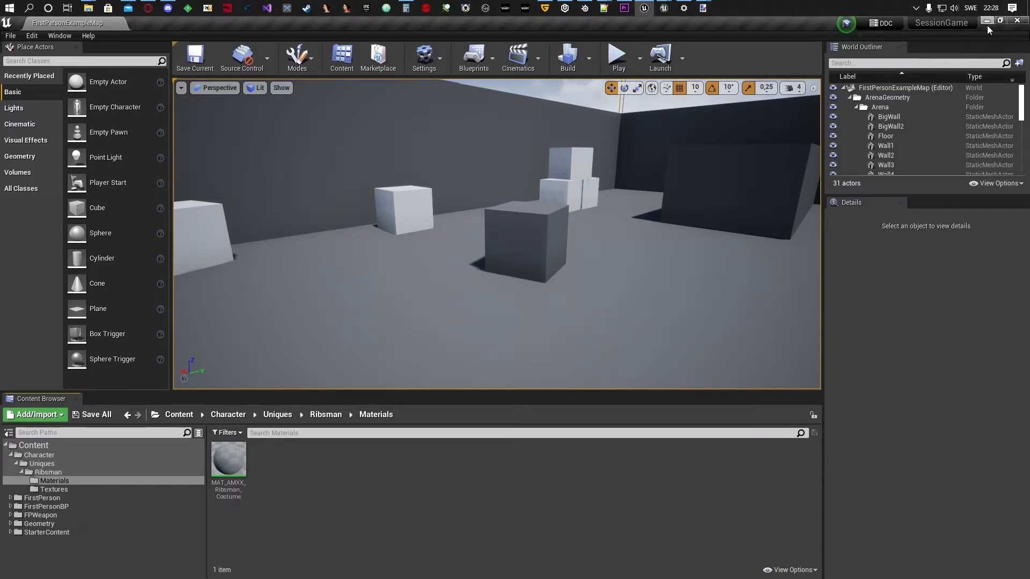
drag(812, 24, 496, 93)
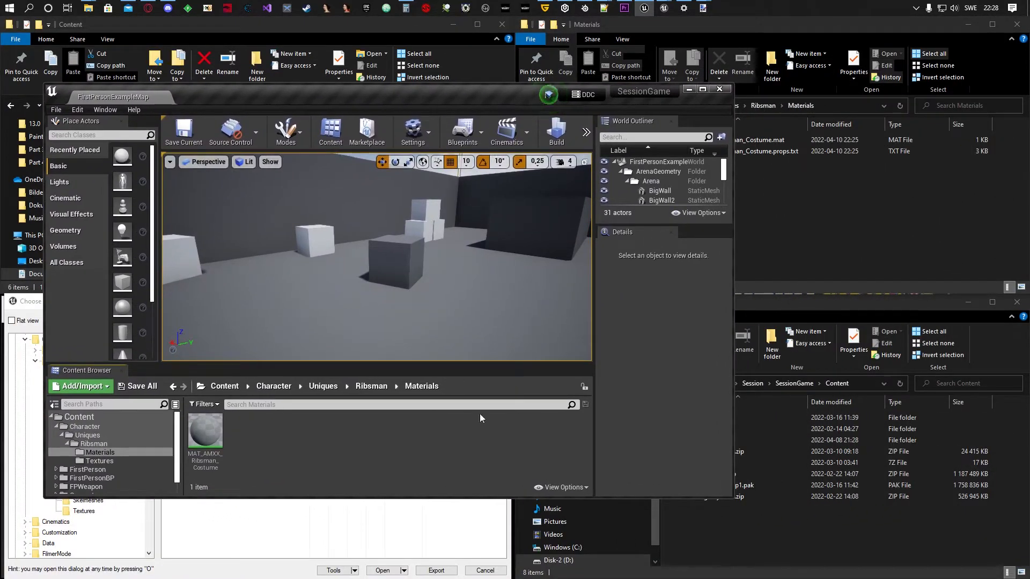
click(850, 304)
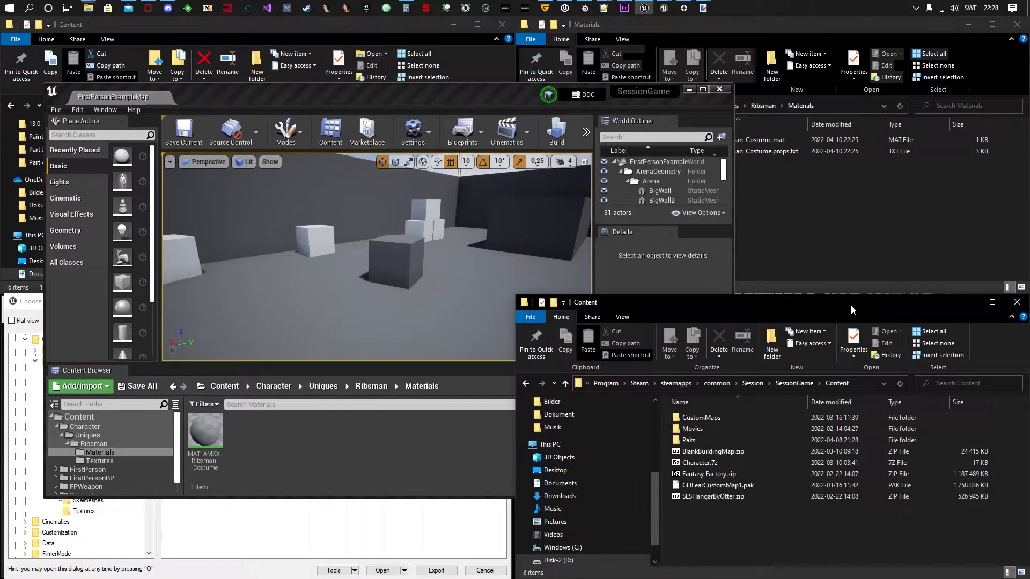
click(793, 384)
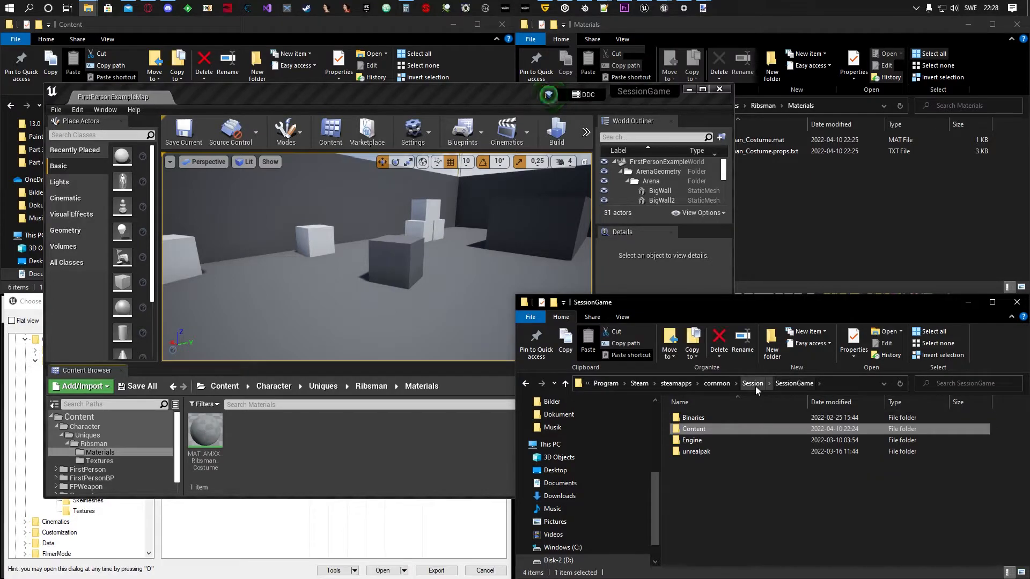
click(753, 383)
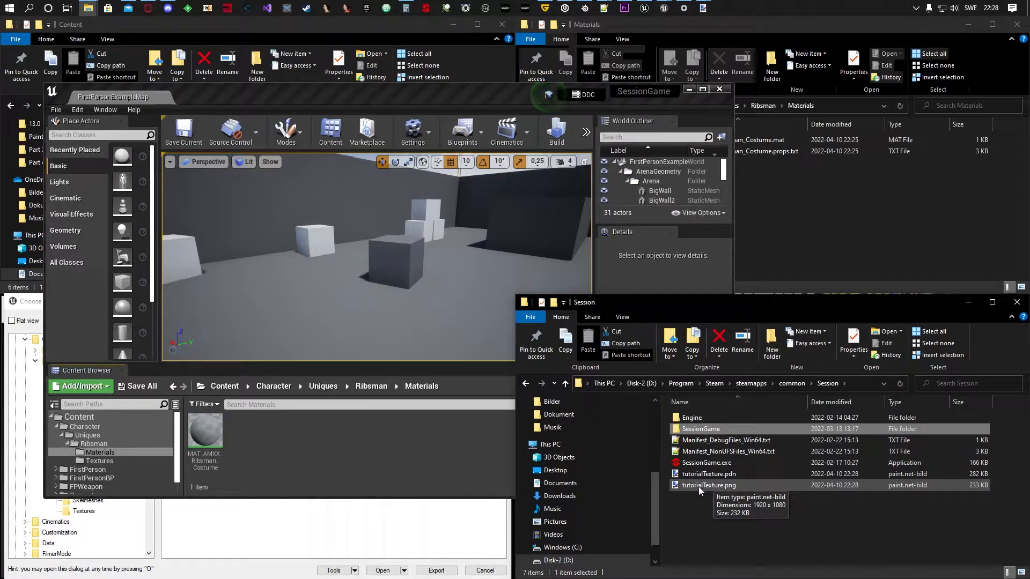
drag(696, 487, 218, 435)
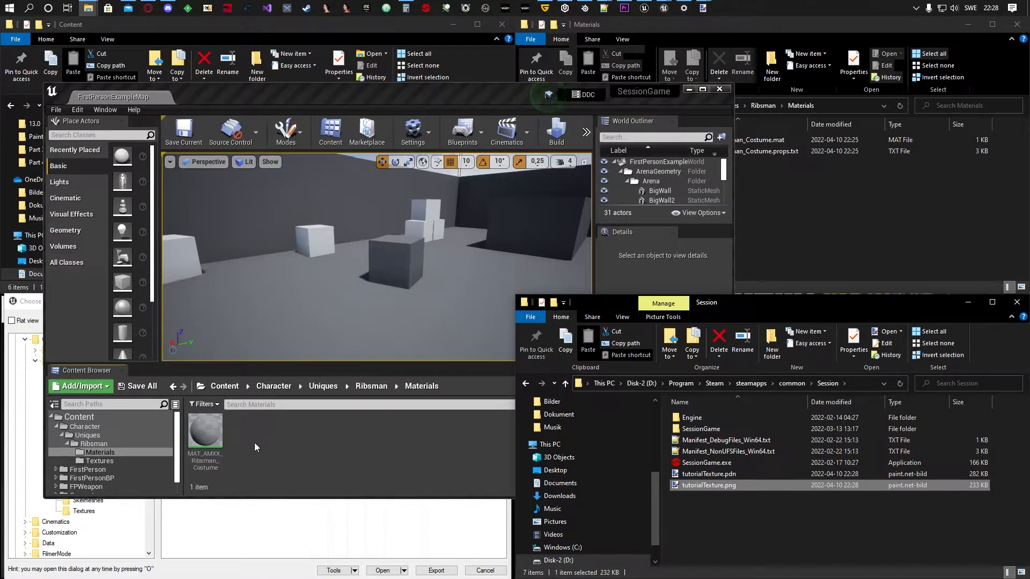
- Create a folder named ModTextures inside the Ribsman Materials folder of the Unreal project
right_click(249, 444)
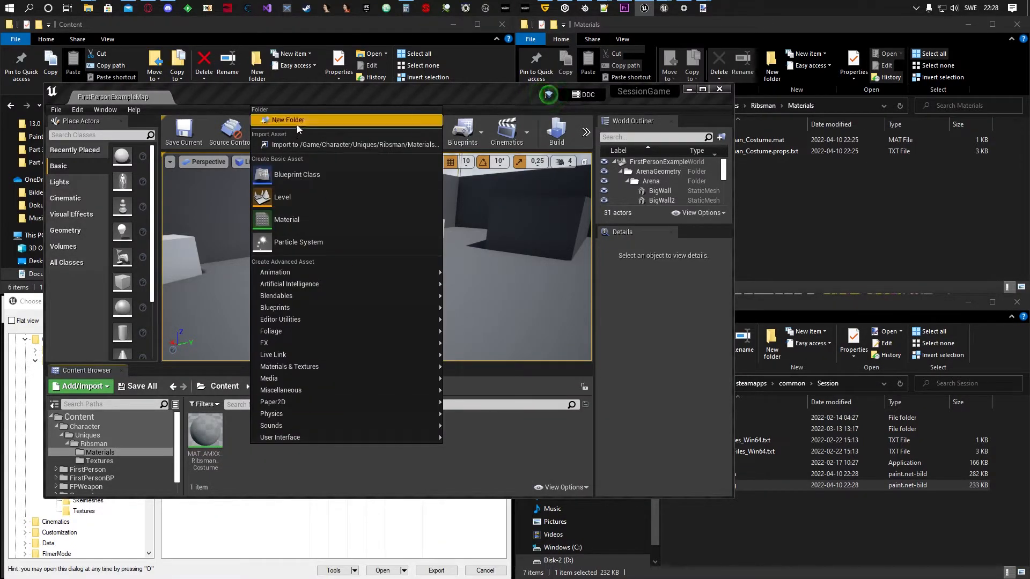
click(297, 122)
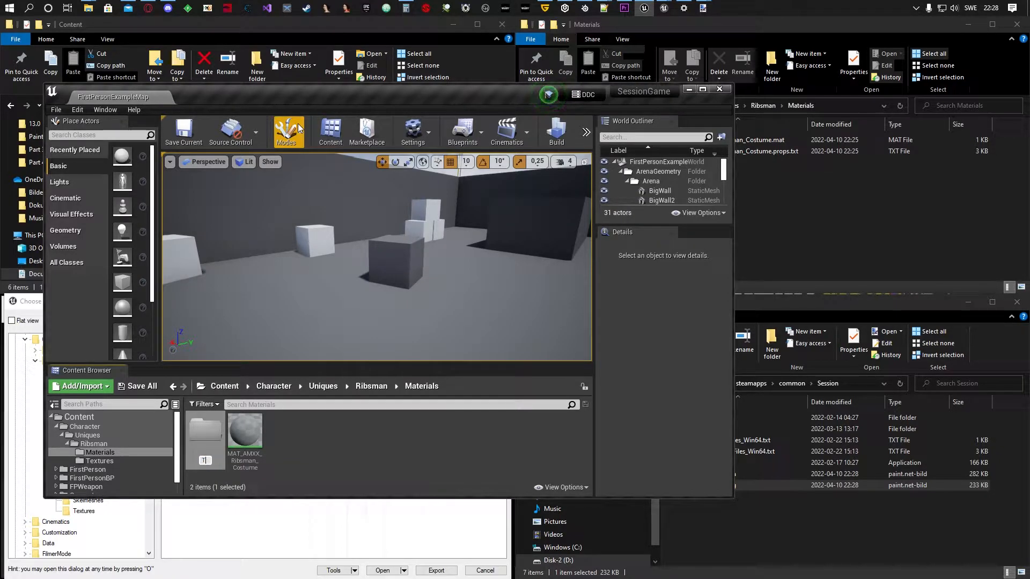
key(BackSpace)
text(ModTextures)
key(Return)
- Import tutorialTexture.png from the Session folder into ModTextures and save all project content
click(699, 486)
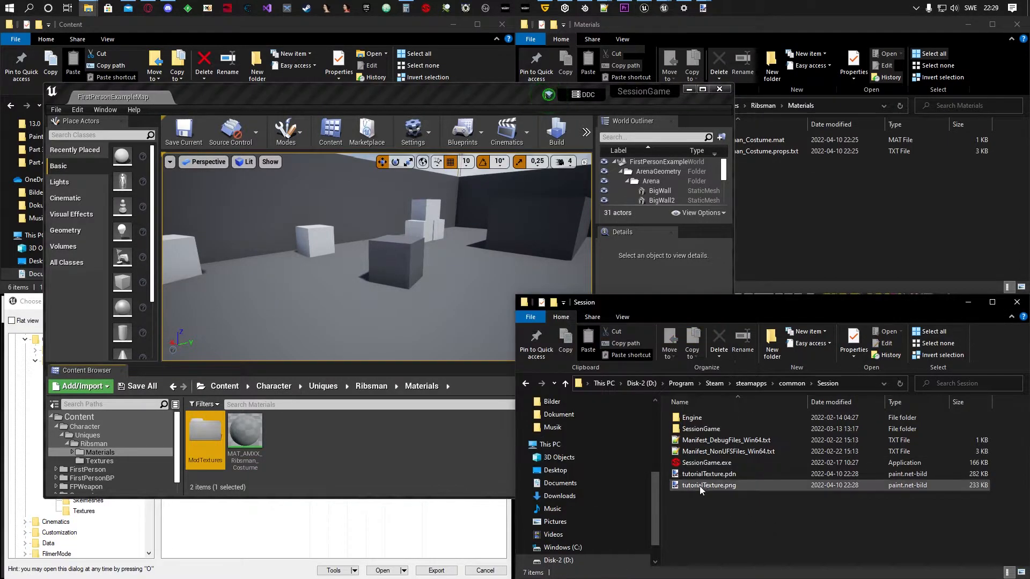
drag(699, 486, 201, 441)
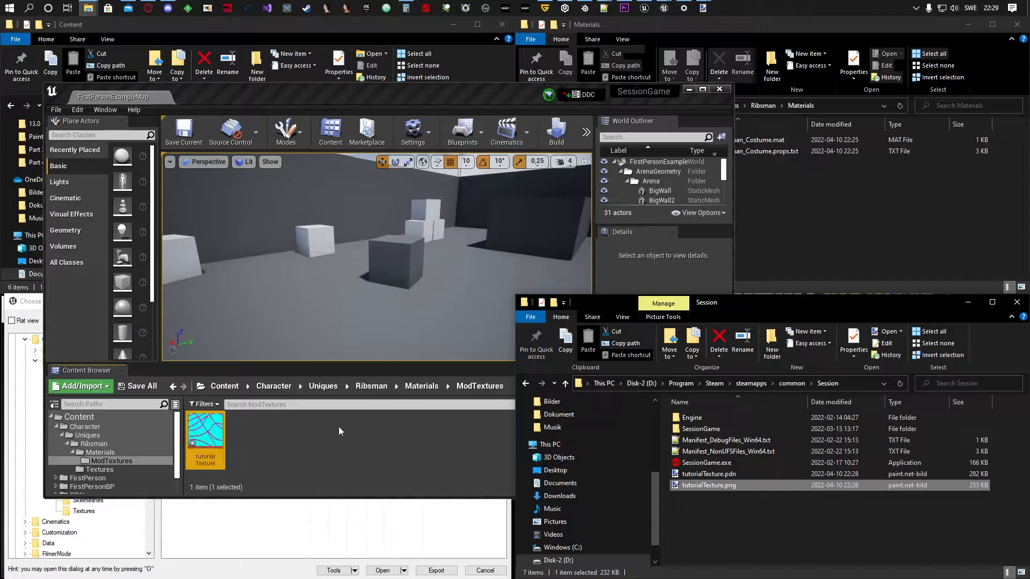
click(455, 436)
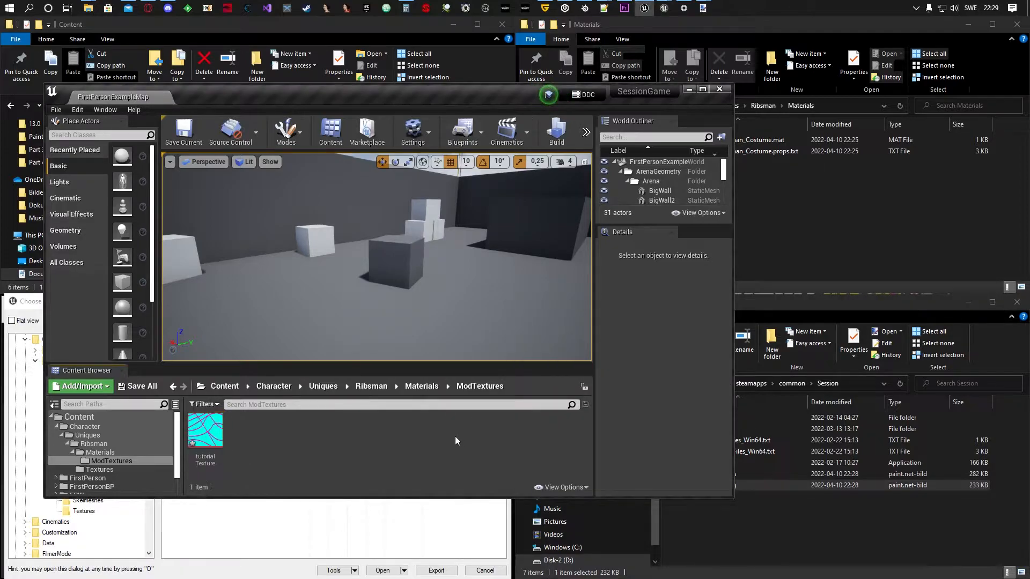
click(184, 131)
click(137, 386)
click(628, 401)
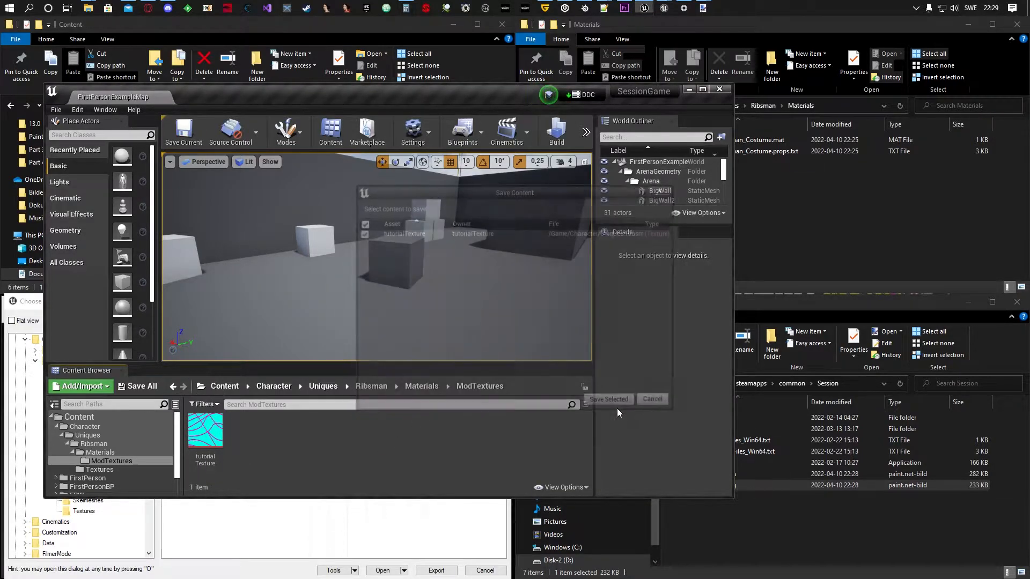
- Return to the Materials folder, maximize the Unreal Editor and open MAT_AMXX_Ribsman_Costume in a maximized material editor
click(425, 388)
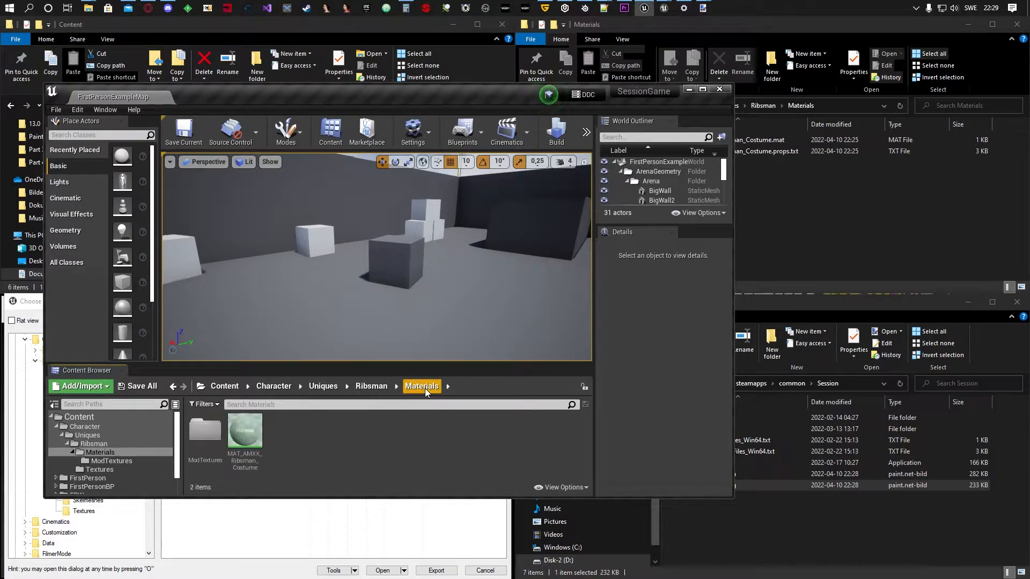
click(702, 88)
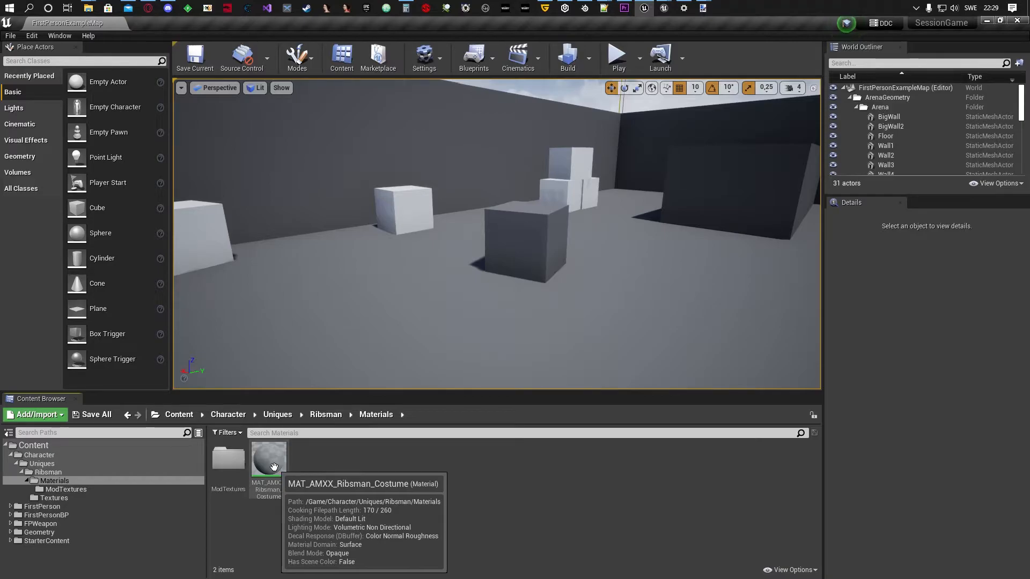
double_click(270, 459)
double_click(491, 88)
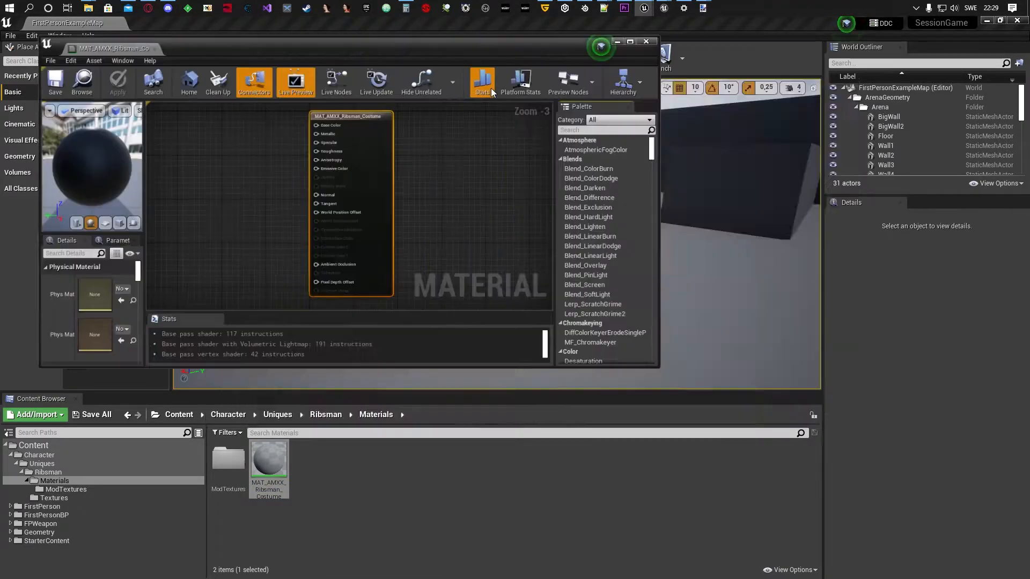
right_drag(479, 142, 670, 195)
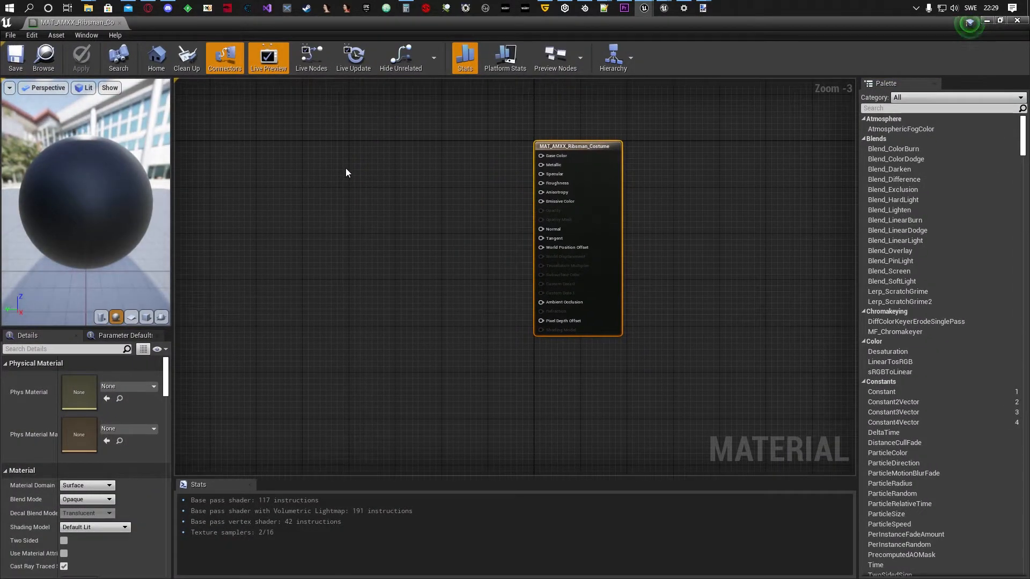
right_drag(345, 168, 373, 188)
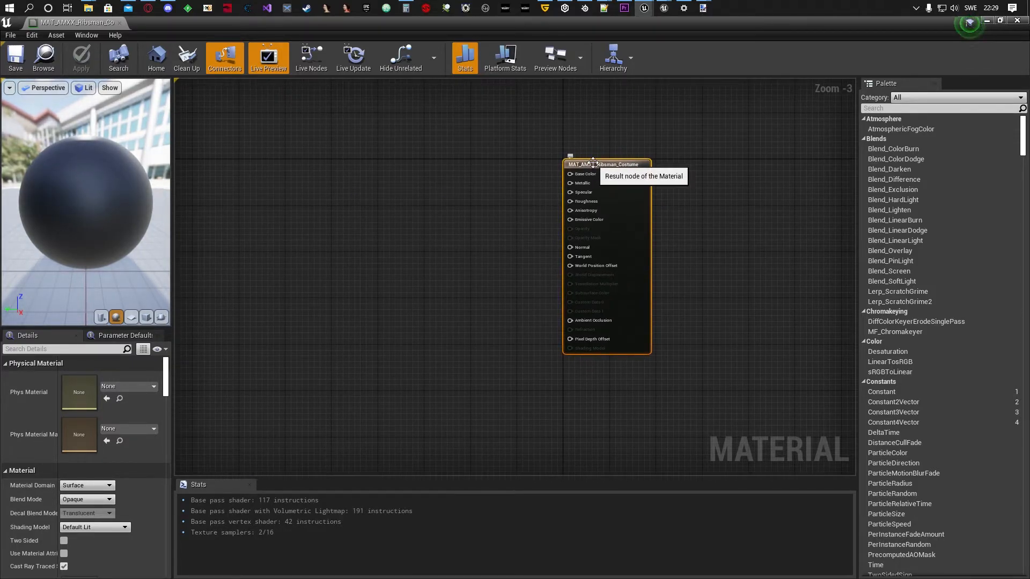
drag(682, 142, 546, 368)
click(541, 365)
click(667, 156)
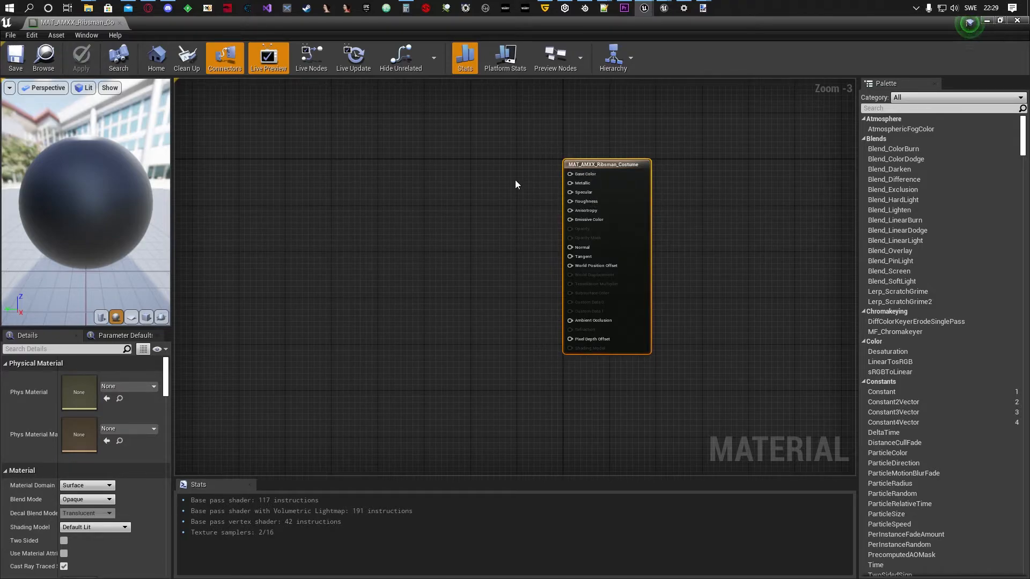
- Add a TextureSampleParameter2D node beside the material's result node and name it TextureParam
click(469, 184)
right_click(395, 176)
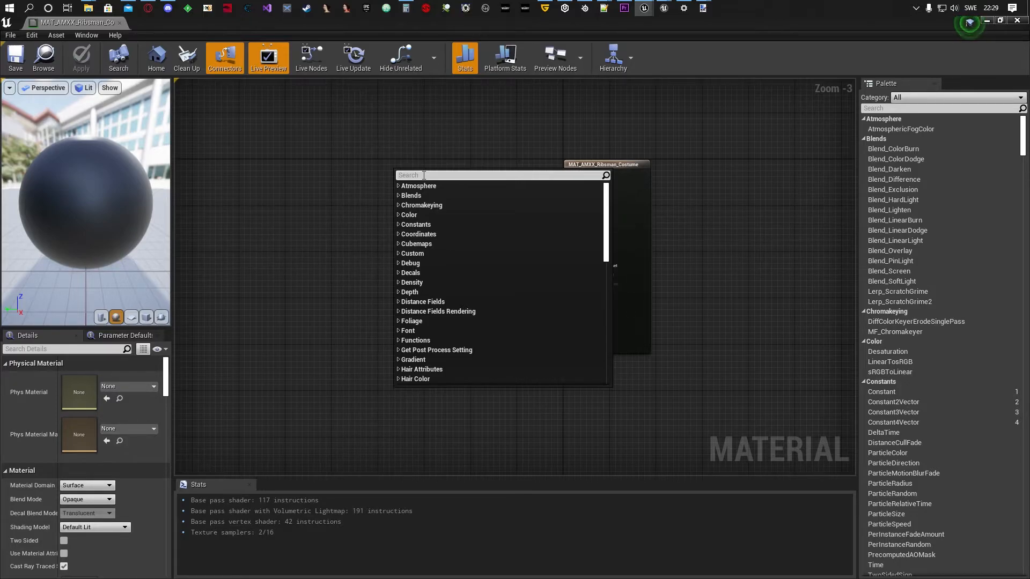
text(texture)
key(Down)
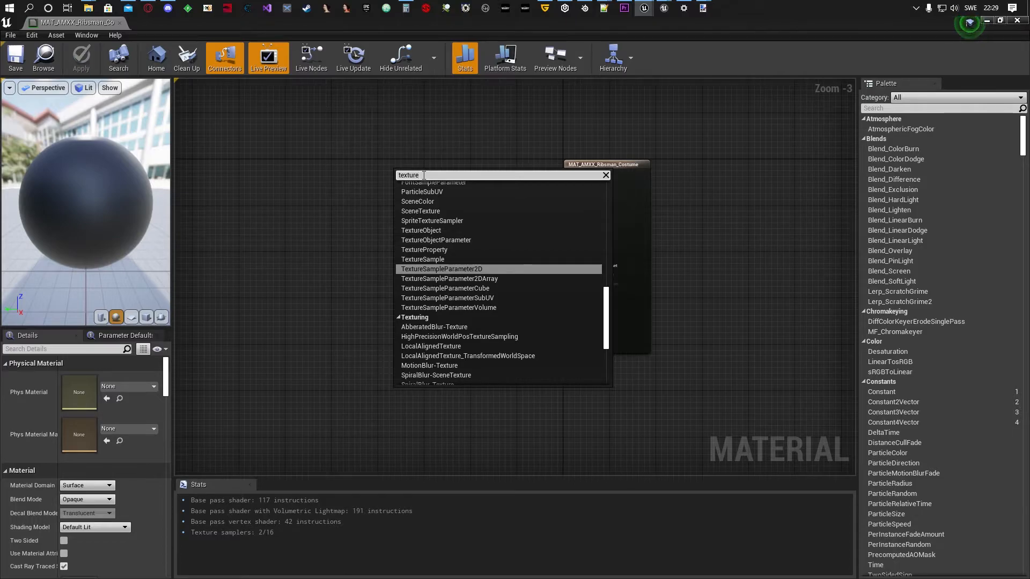
key(Return)
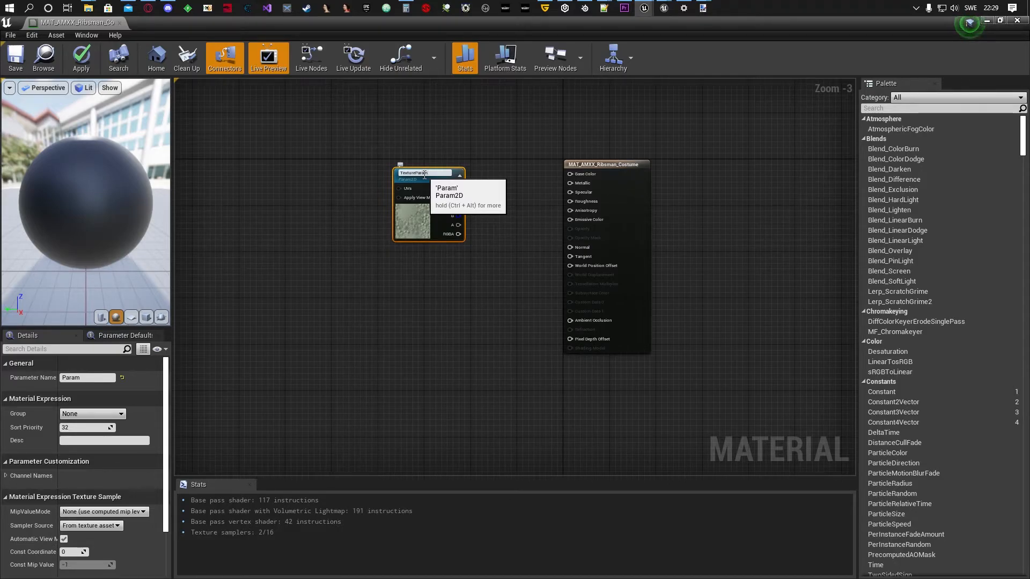
key(Return)
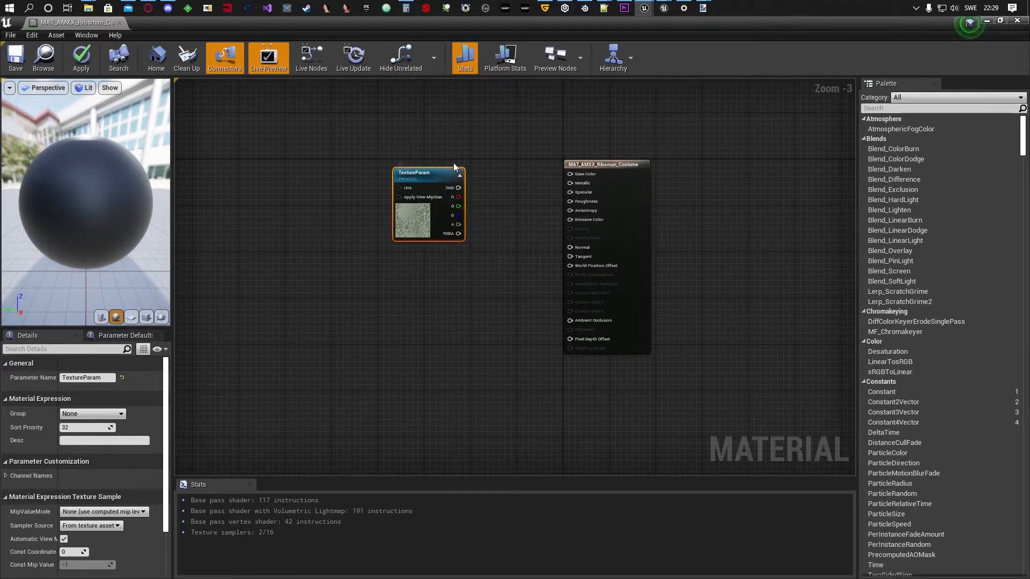
- Connect the RGB output of TextureParam to the material's Base Color input
scroll(487, 188, up, 2)
scroll(516, 199, up, 1)
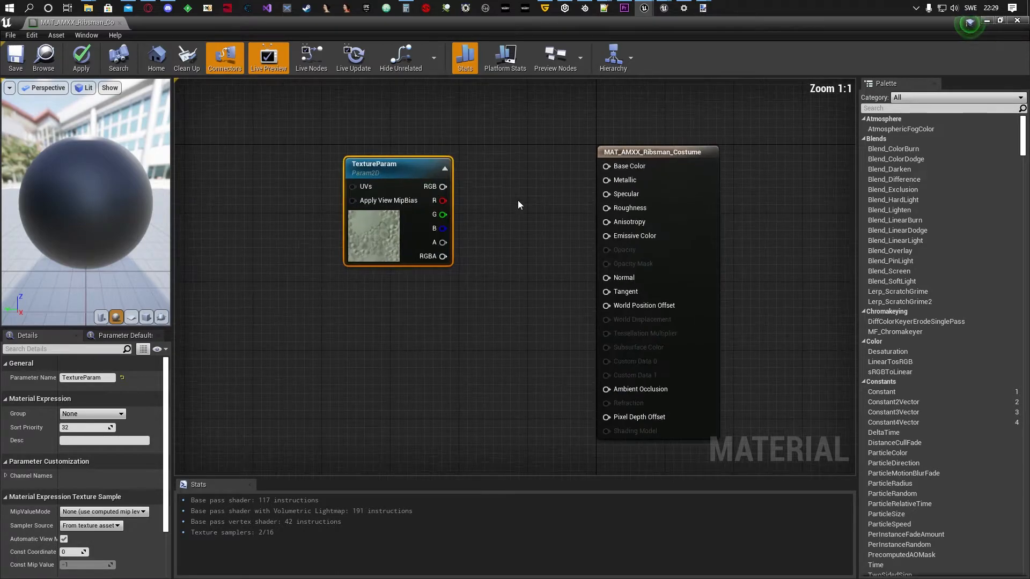
right_drag(526, 198, 469, 209)
right_drag(437, 254, 404, 227)
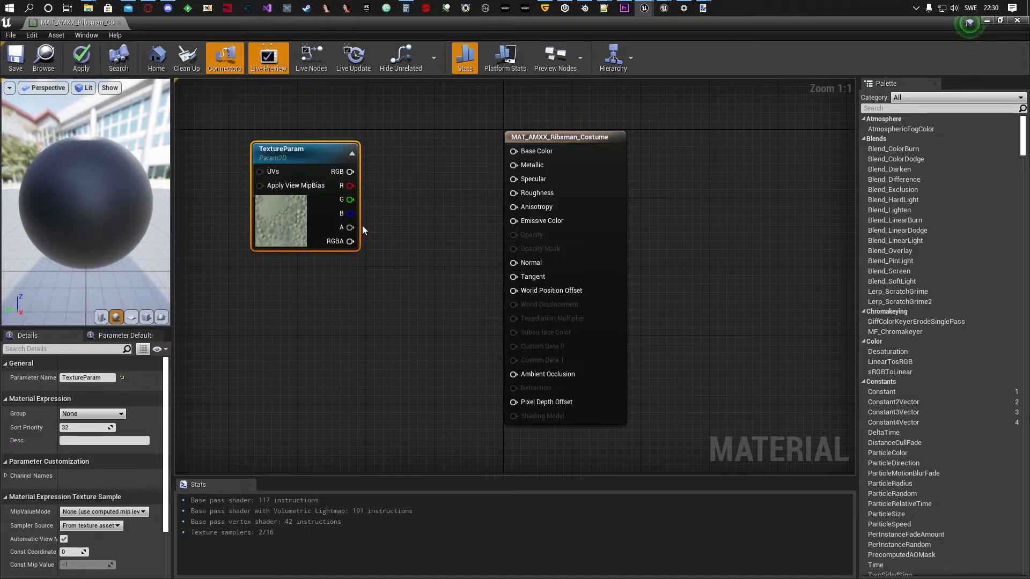
drag(350, 171, 512, 151)
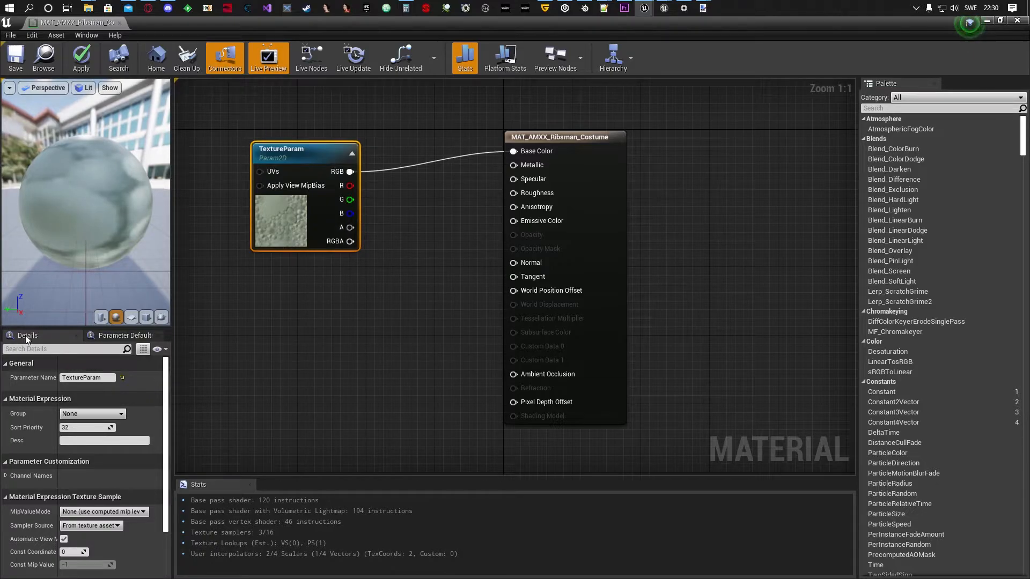
- Look up the imported texture in the ModTextures folder, go back to Materials and return to the material editor
drag(164, 376, 156, 439)
click(120, 516)
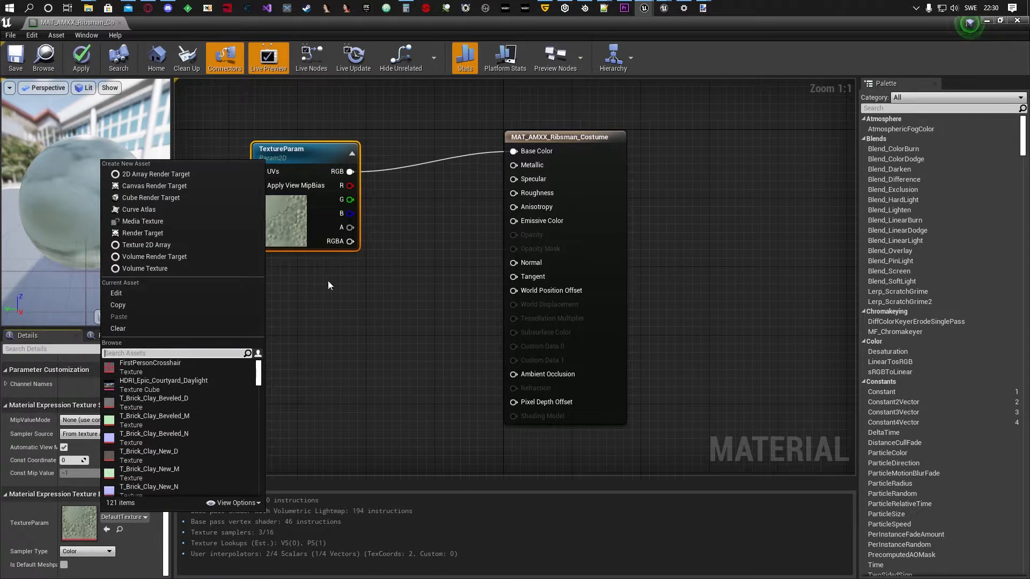
click(885, 56)
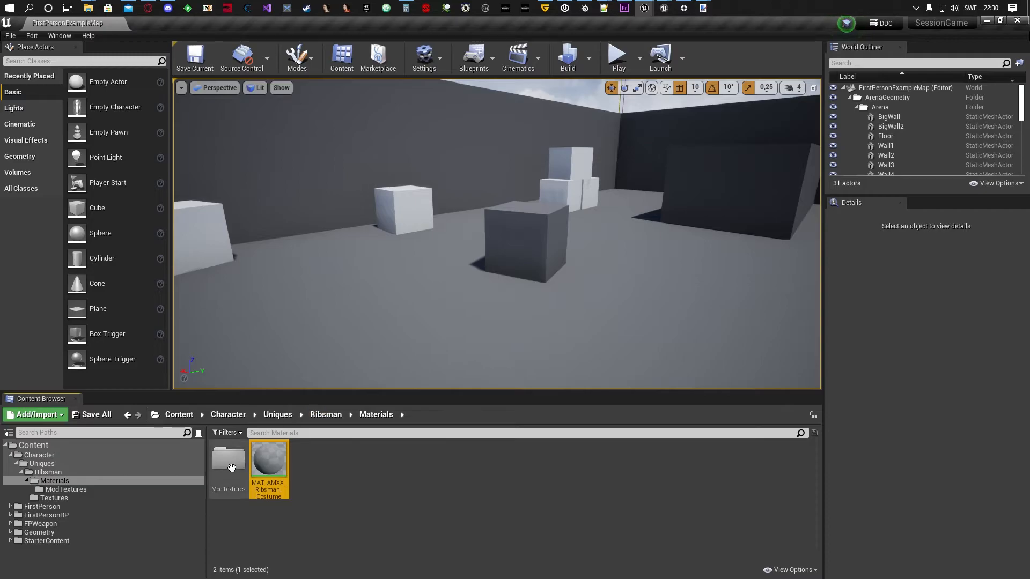
double_click(230, 461)
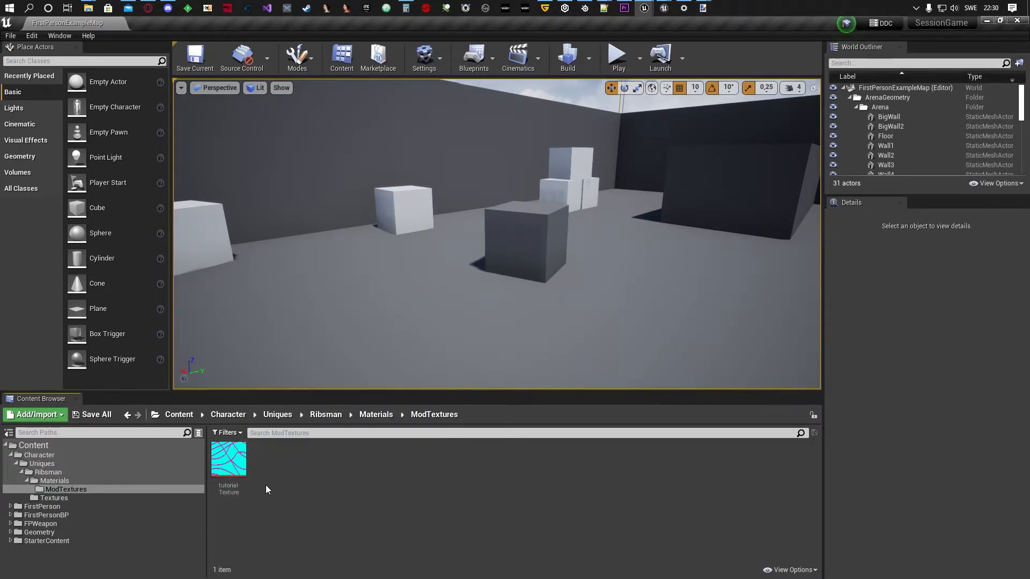
click(388, 415)
click(645, 8)
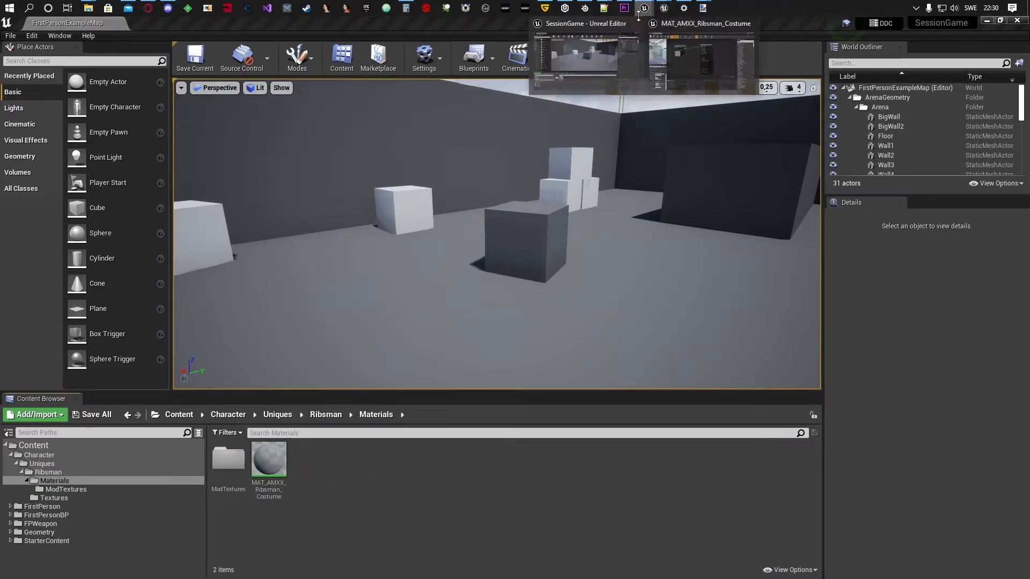
click(689, 69)
- Search for "tut" and assign tutorialTexture to the TextureParam node, inspecting the result on the preview sphere
click(123, 516)
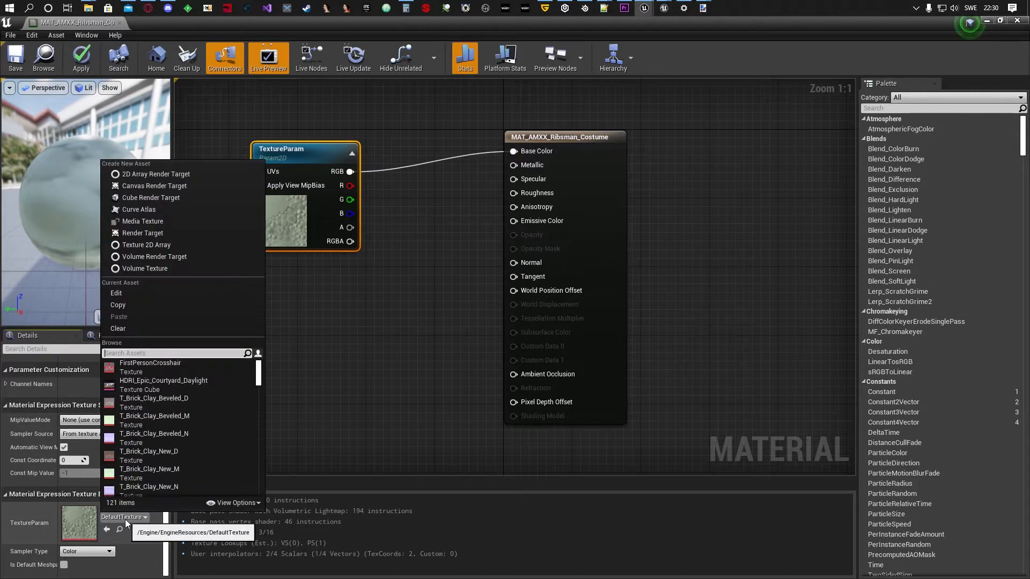
click(122, 353)
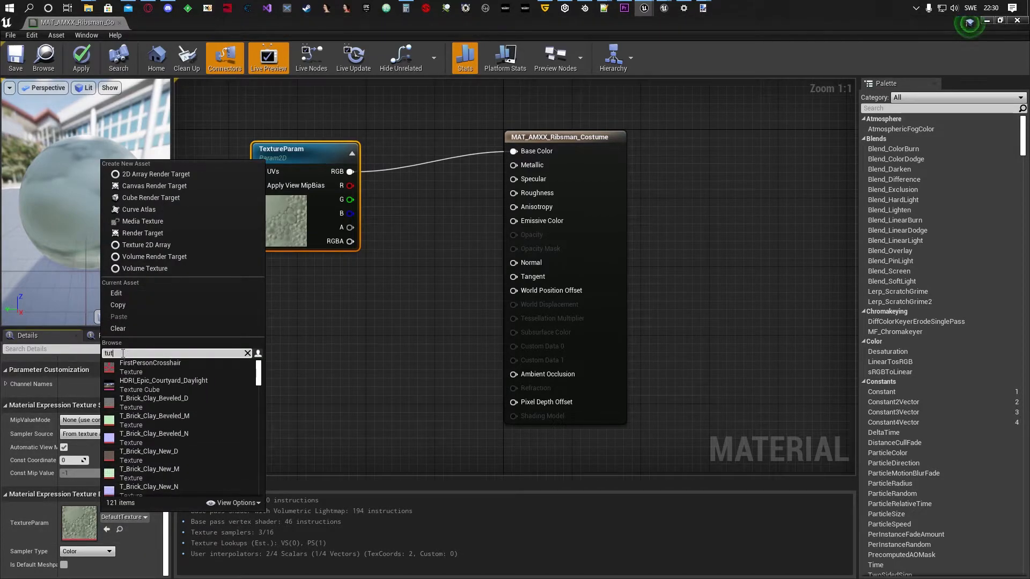
text(tut)
click(152, 368)
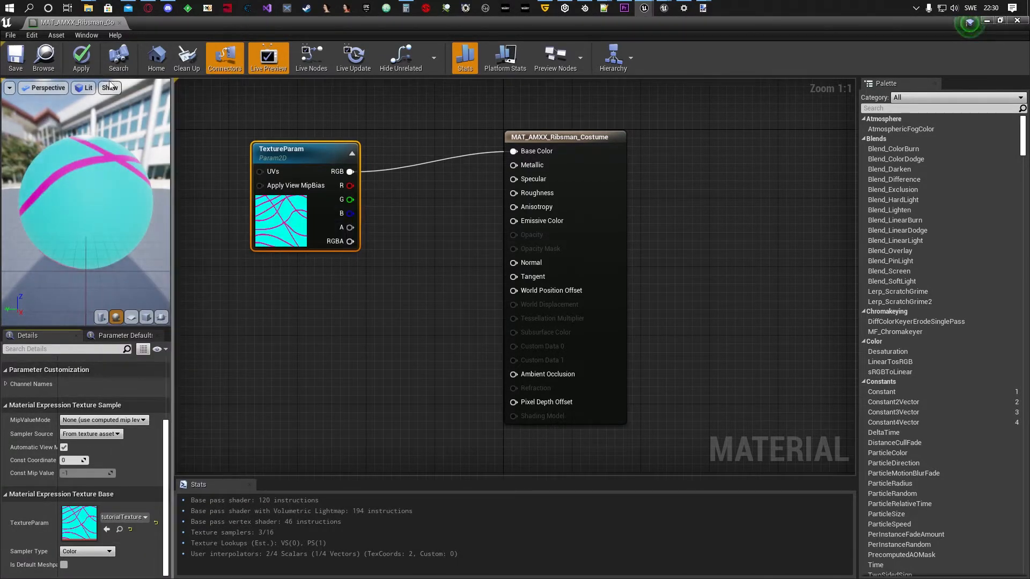
drag(59, 169, 102, 208)
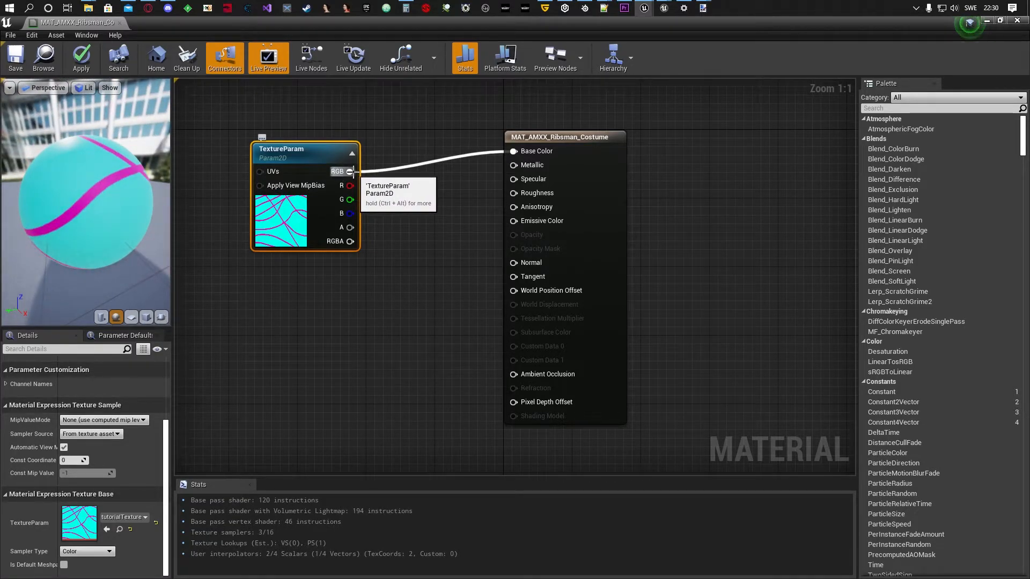
- Break the link between TextureParam and Base Color and connect its RGB output to Emissive Color instead
right_click(349, 171)
mouse_move(383, 179)
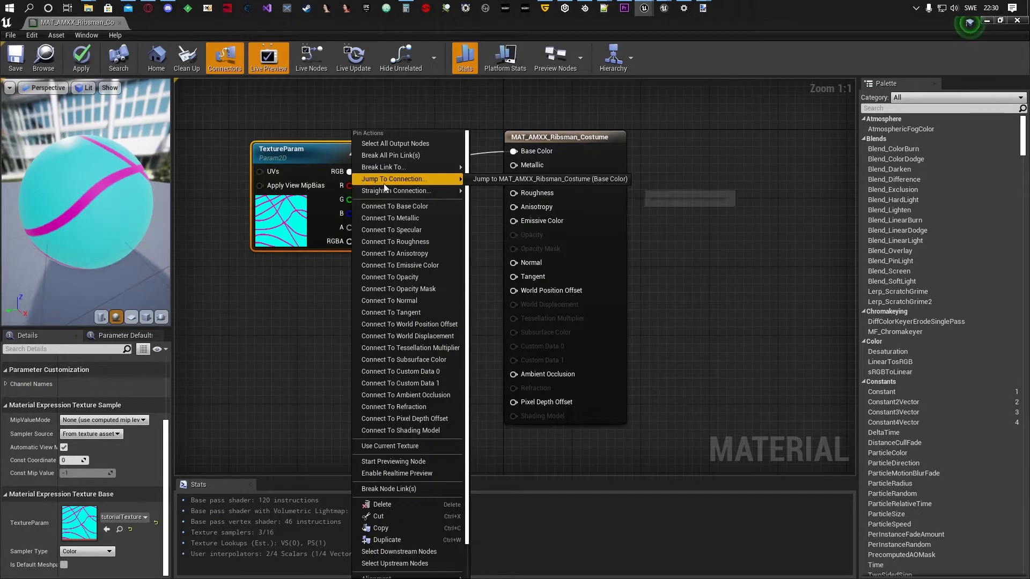
right_click(513, 151)
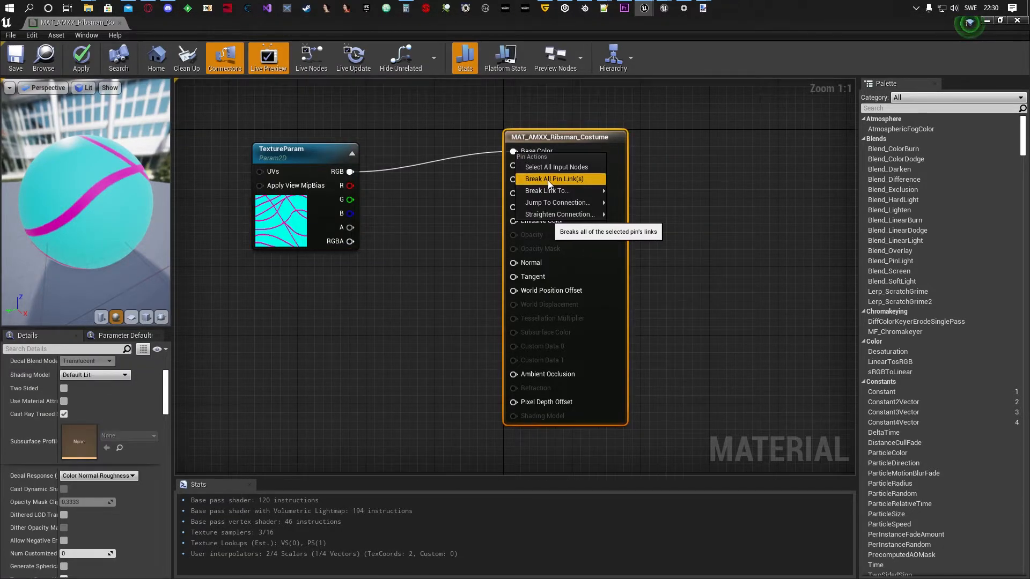
mouse_move(559, 188)
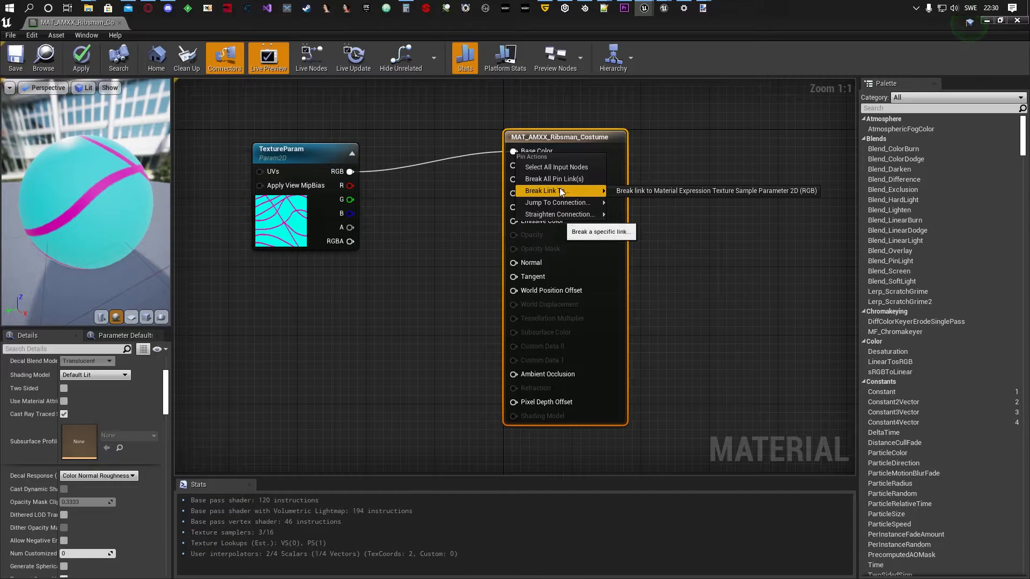
click(630, 190)
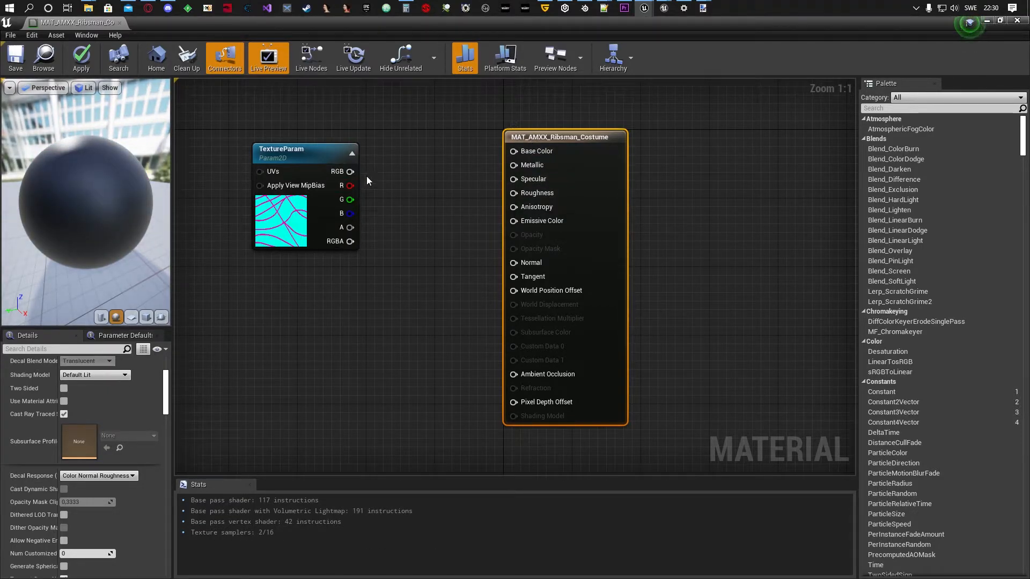
drag(350, 172, 514, 221)
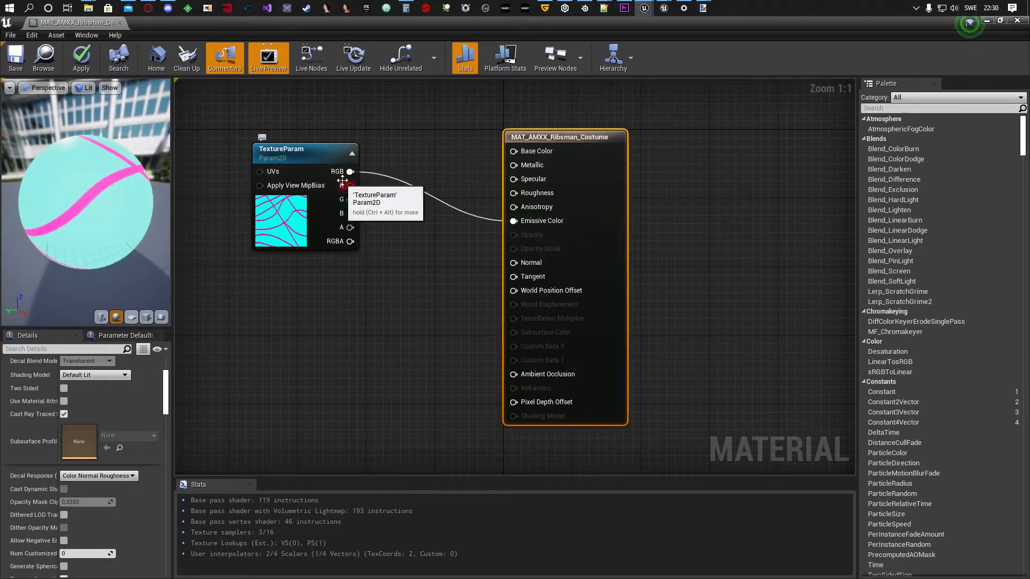
drag(78, 202, 123, 217)
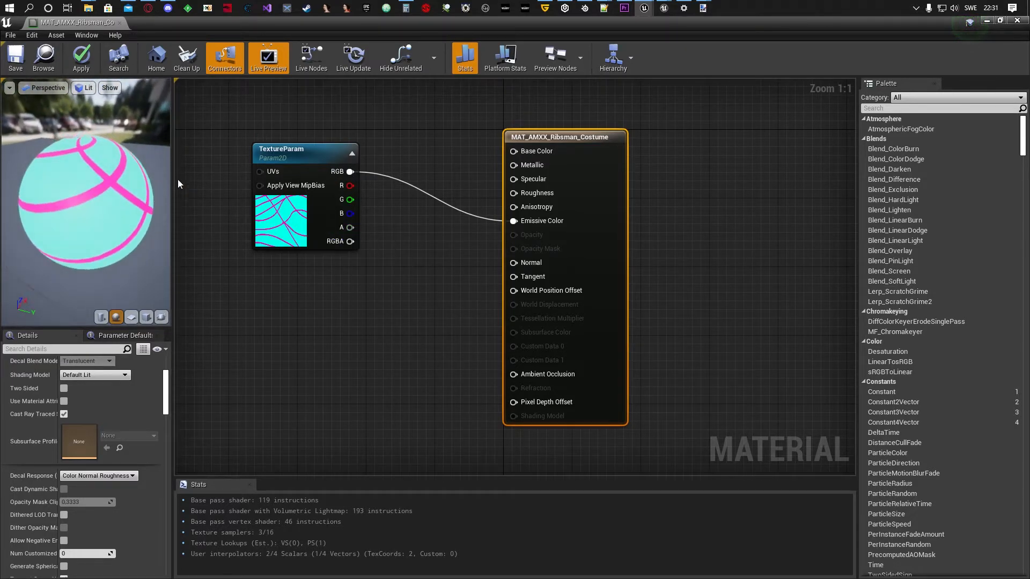
- Apply and save the costume material, and cook the project content for Windows
click(82, 59)
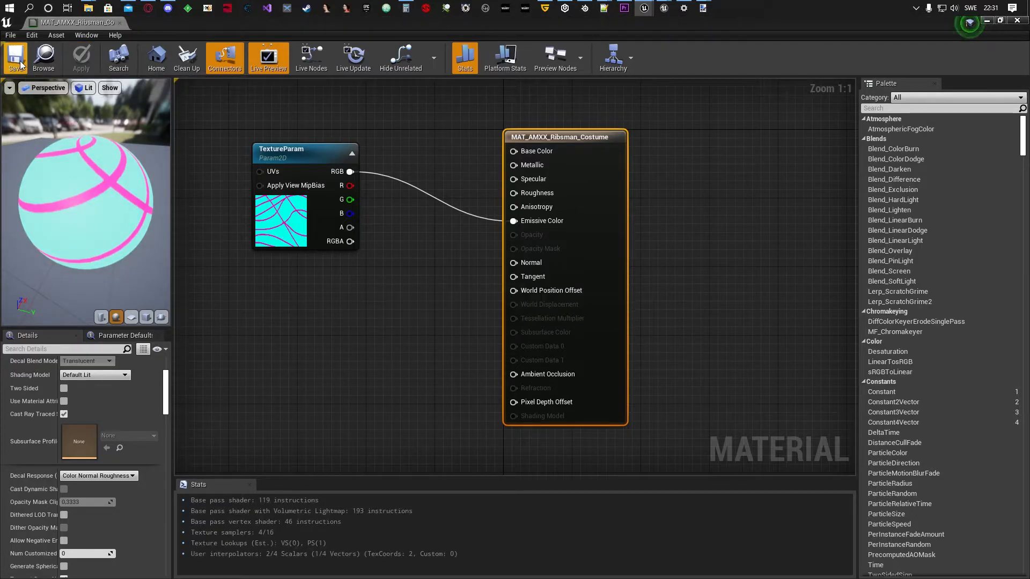
click(986, 21)
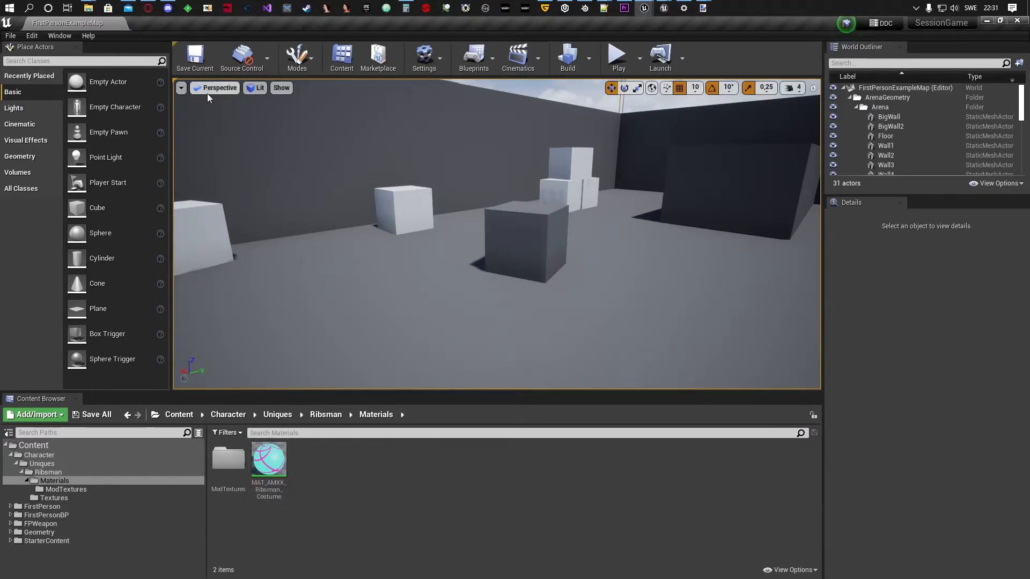
click(11, 36)
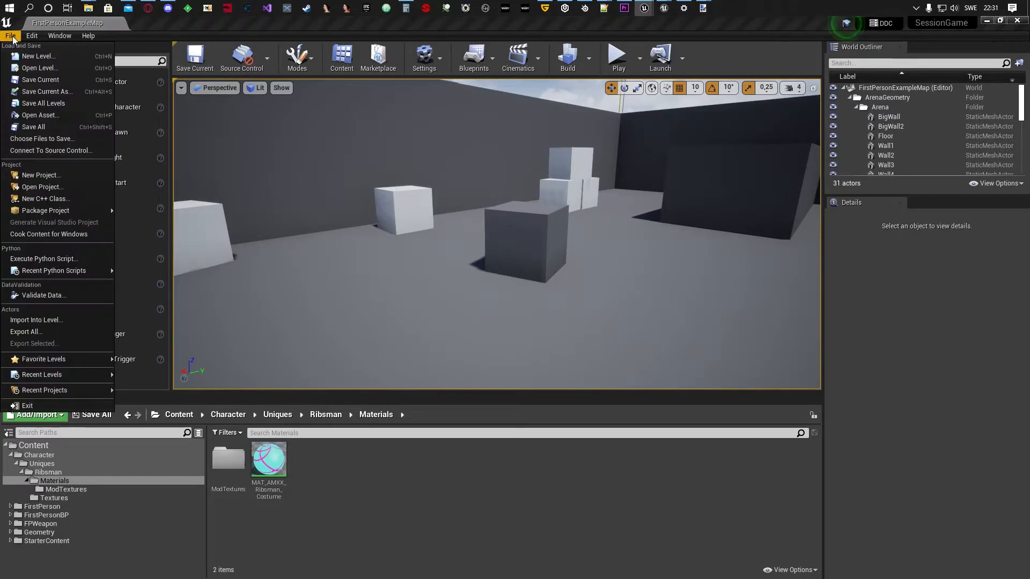
click(55, 234)
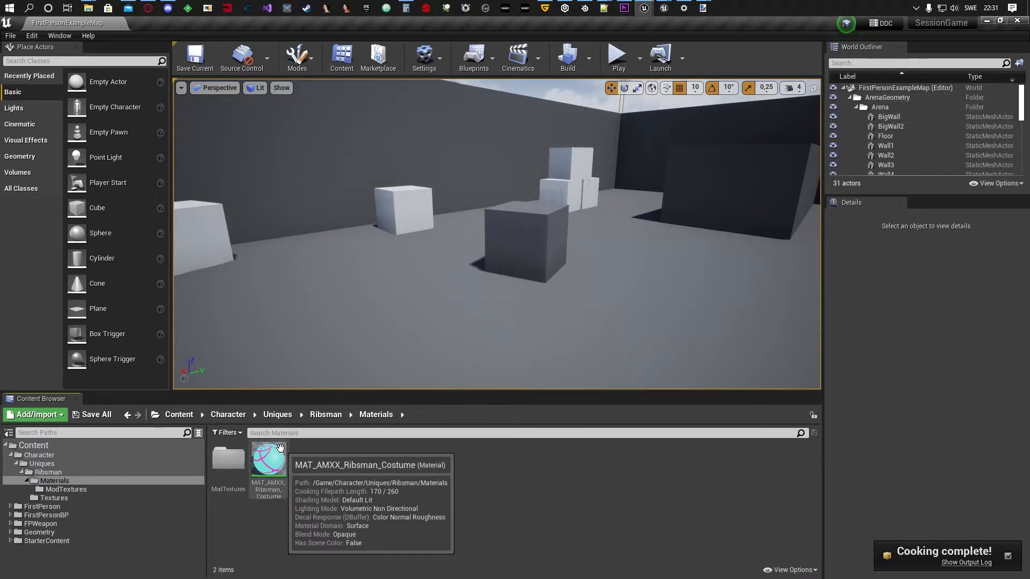
- Copy the cooked Character folder into the Session game's SessionGame\Content folder
click(987, 20)
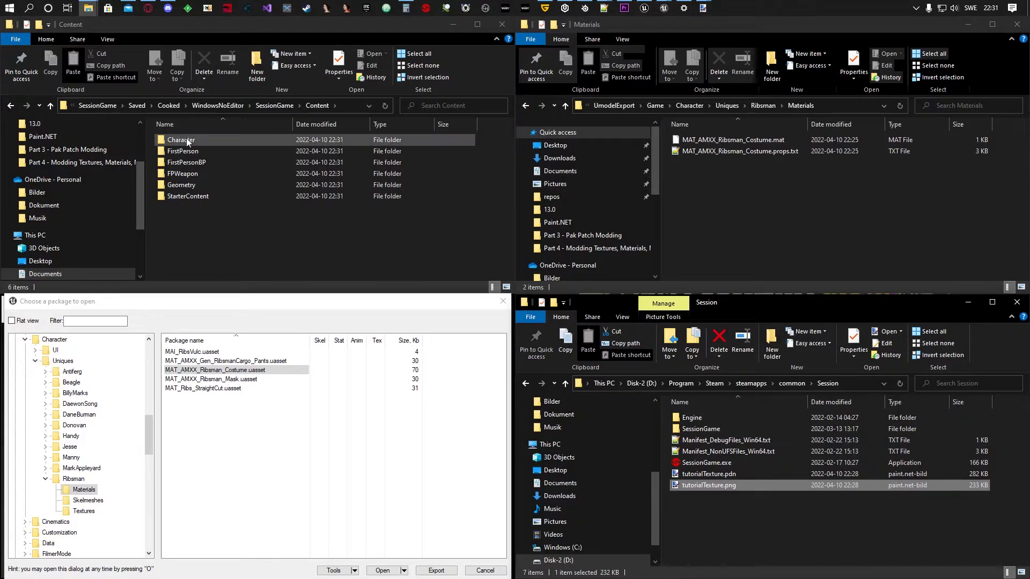
double_click(707, 428)
double_click(694, 428)
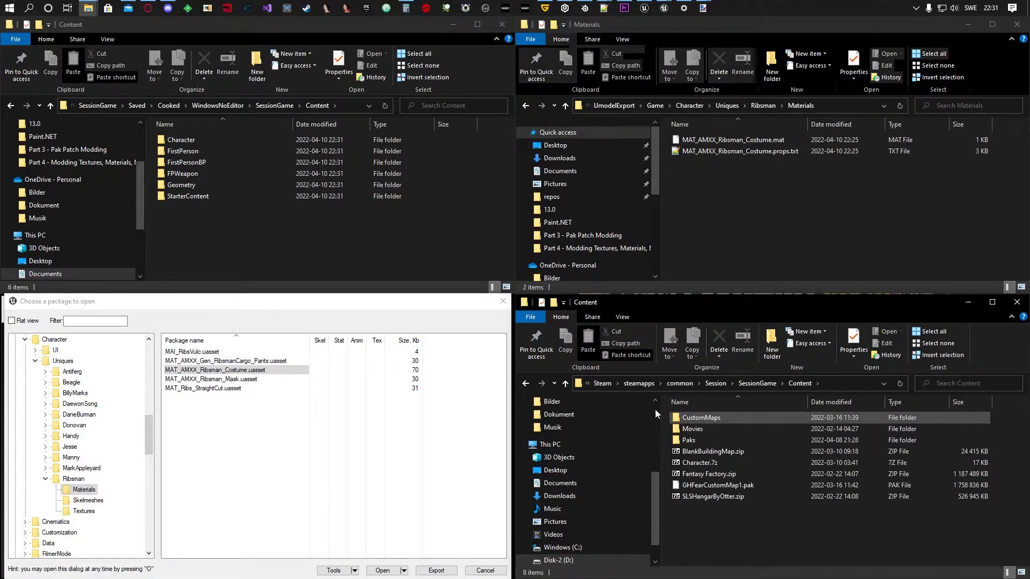
click(180, 140)
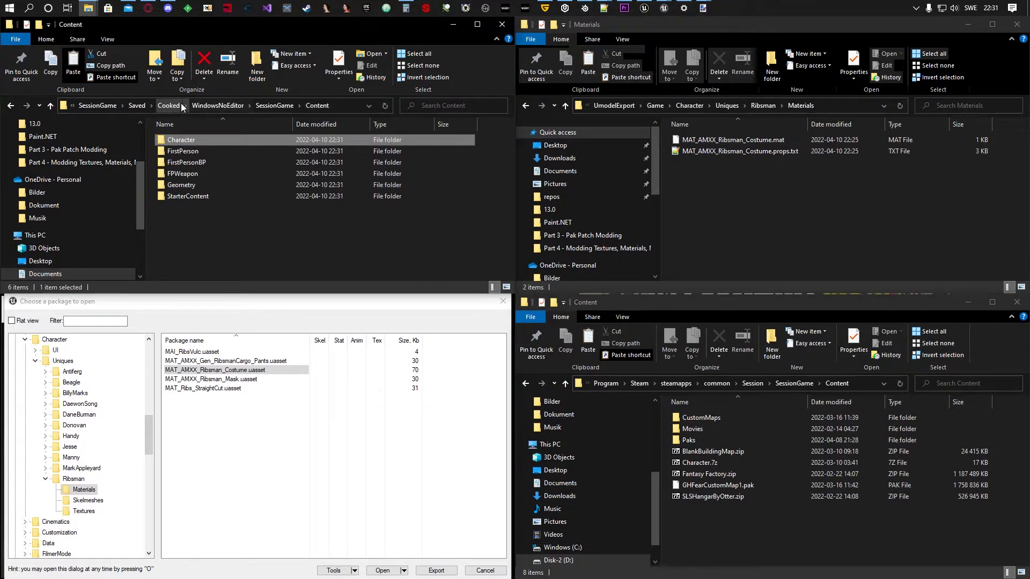
drag(550, 259, 719, 530)
- Launch Session to check how the modded material loads in the game, and close the game
click(424, 8)
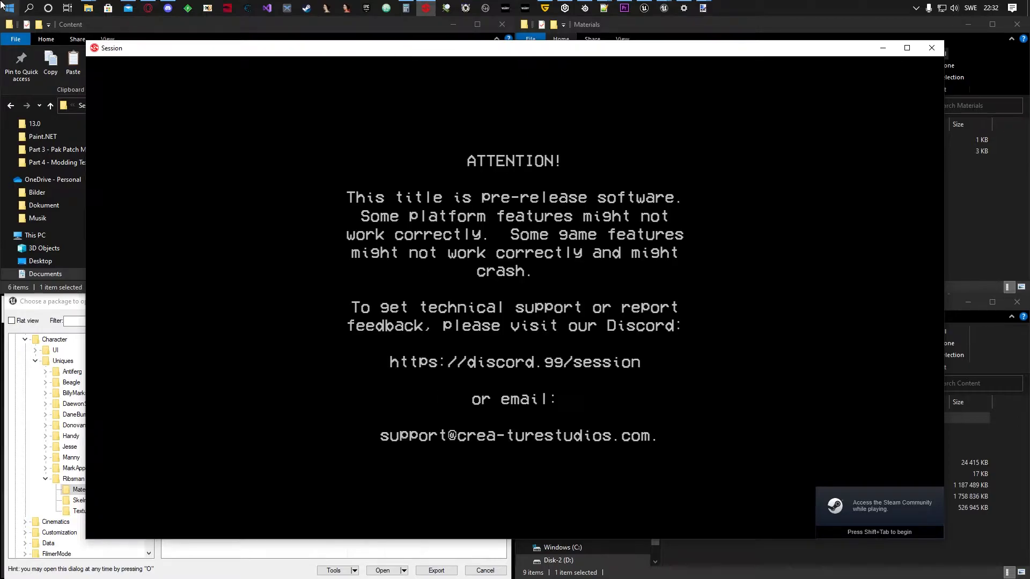
click(481, 214)
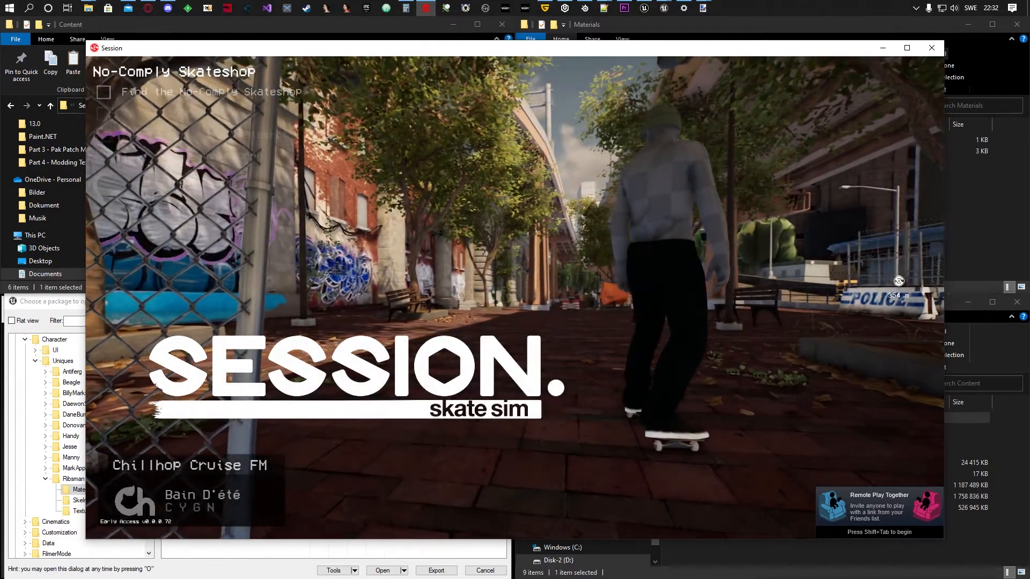
key(super)
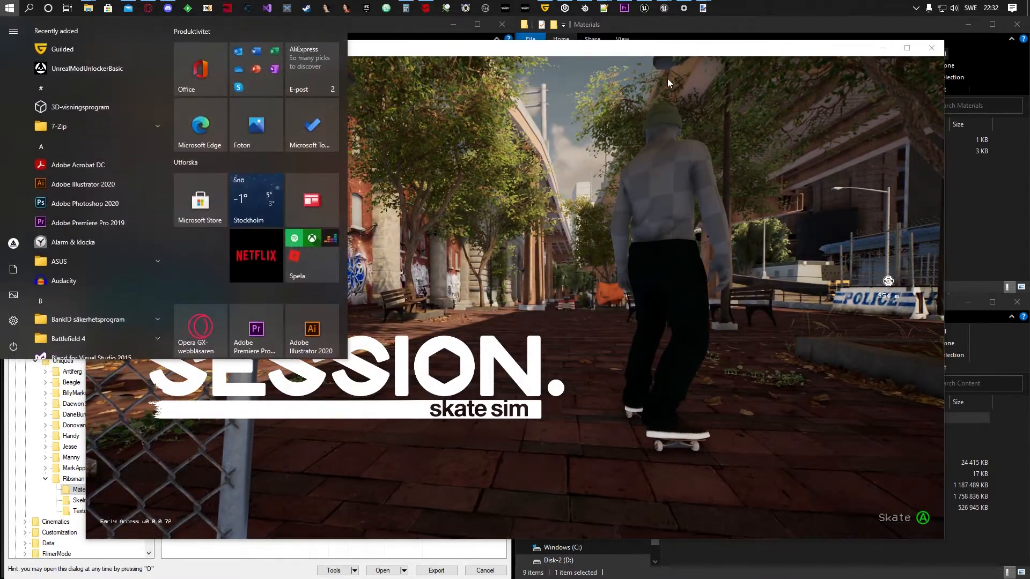
click(678, 49)
click(935, 47)
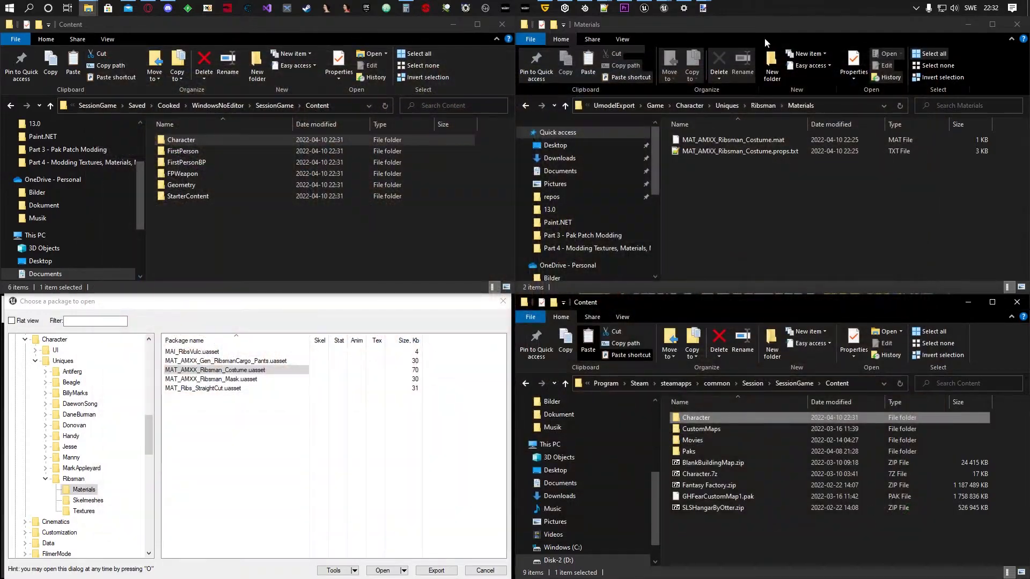
- Reopen MAT_AMXX_Ribsman_Costume in Unreal Editor, enable Used with Skeletal Mesh, and apply and save the material
click(644, 8)
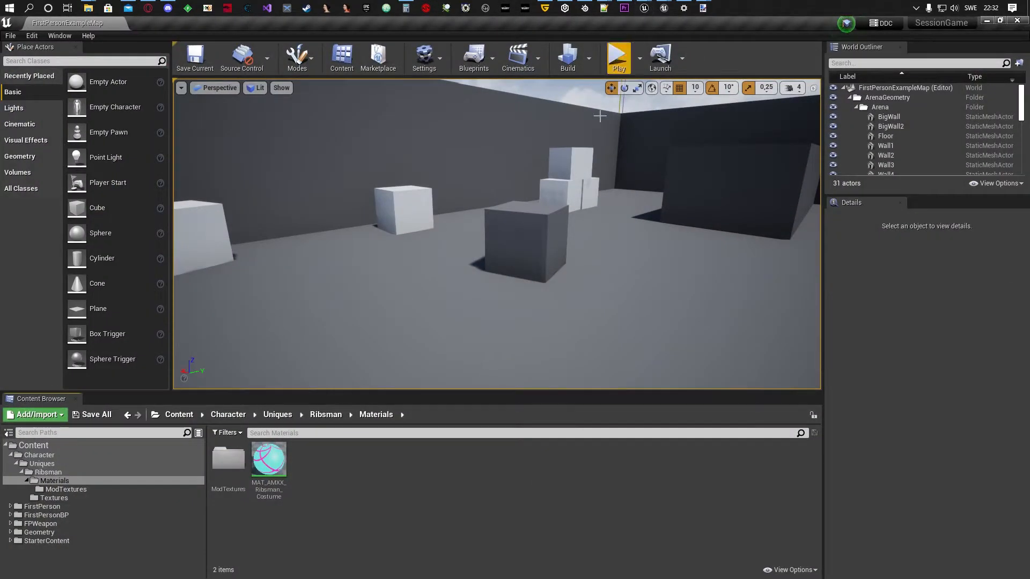
double_click(275, 460)
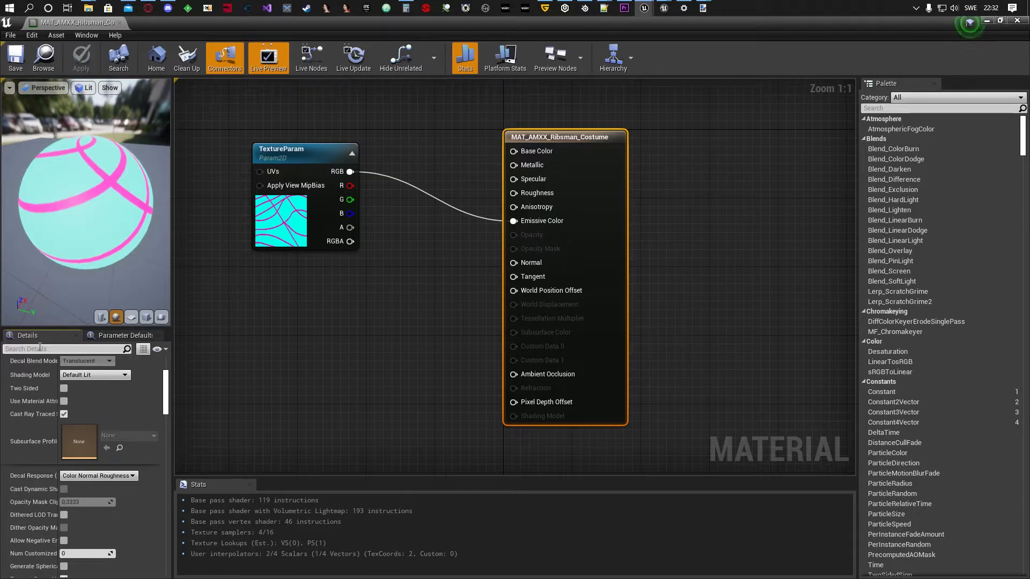
text(skel)
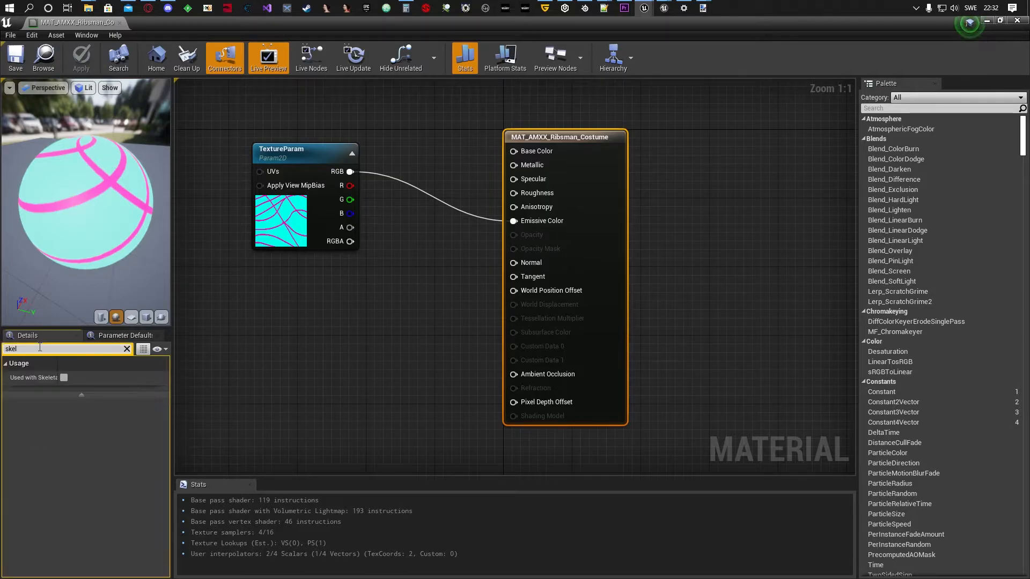
drag(59, 364, 86, 363)
click(92, 378)
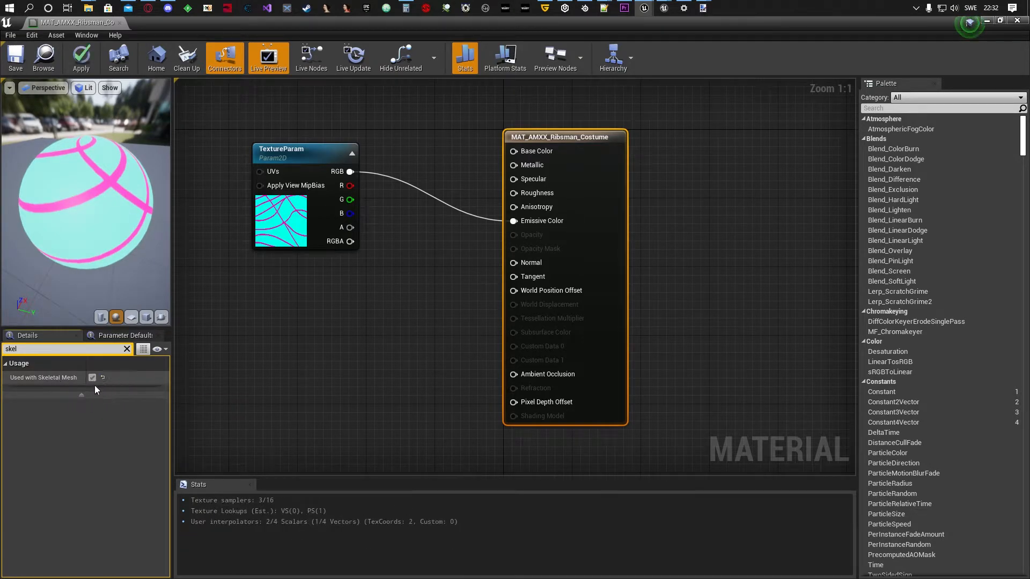
click(82, 65)
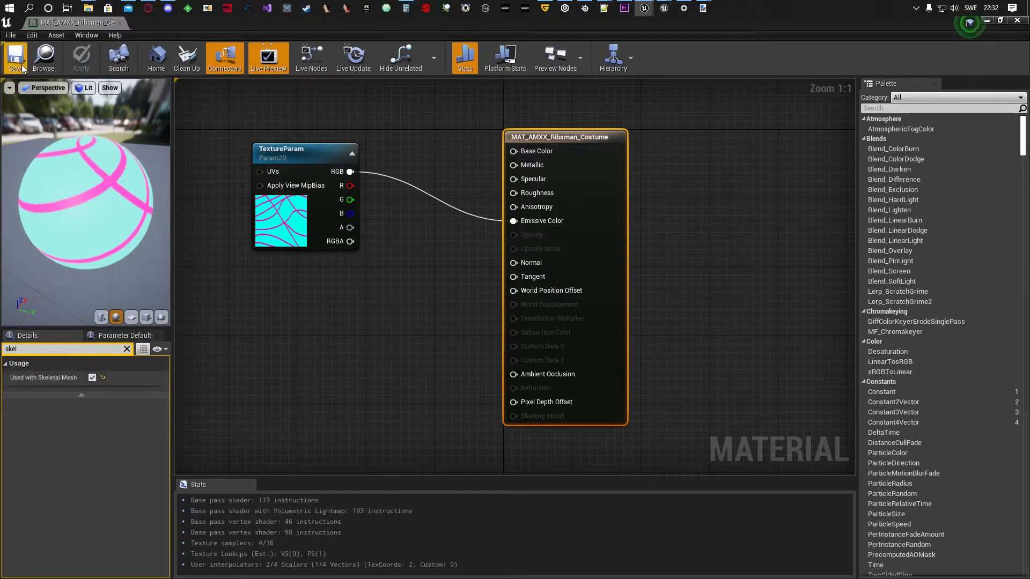
- Return to the main level editor and cook the updated content for Windows
click(985, 21)
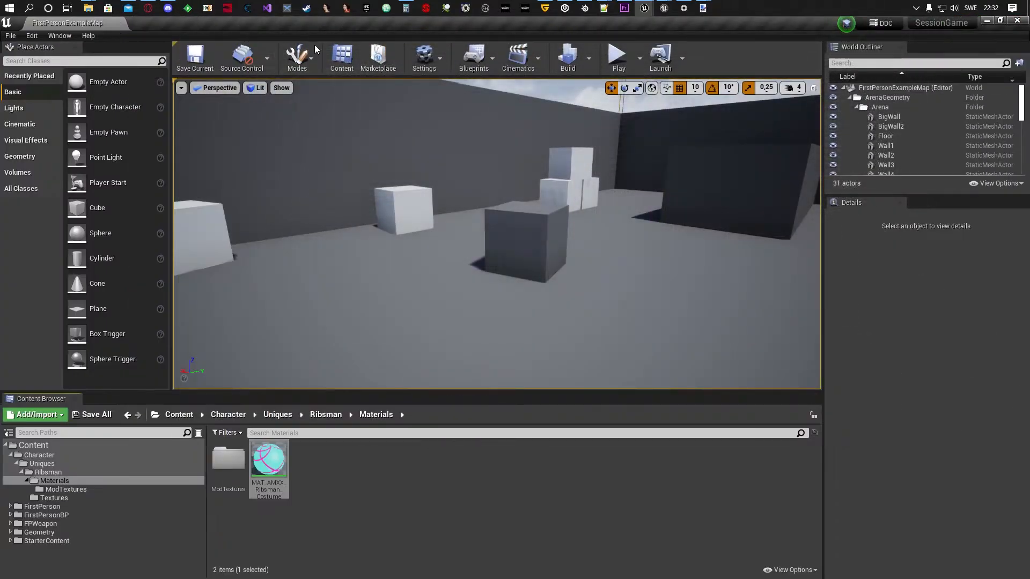
click(10, 36)
click(60, 236)
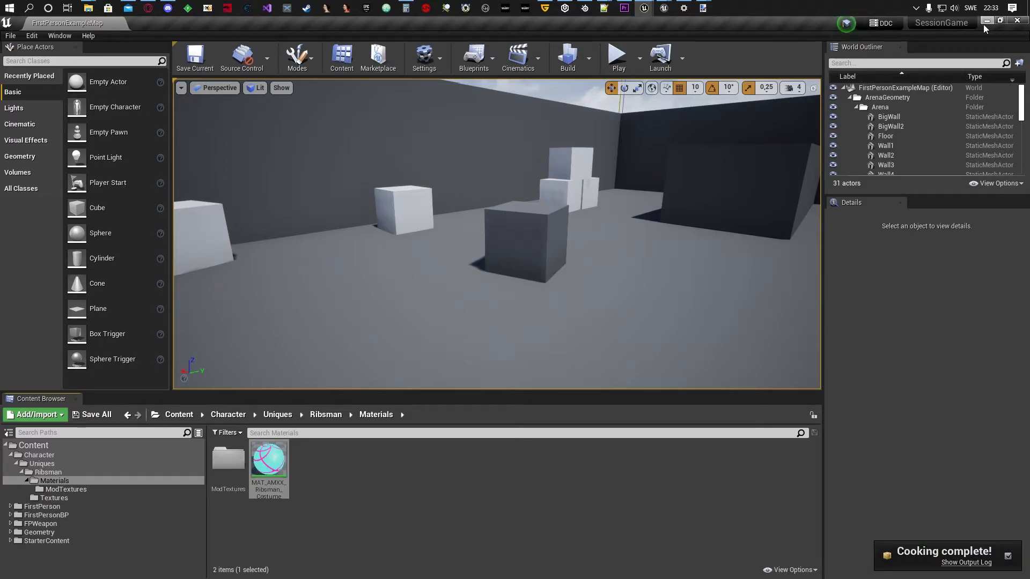
- Copy the newly cooked Character folder into the Session game's SessionGame\Content folder, replacing the existing files
click(989, 21)
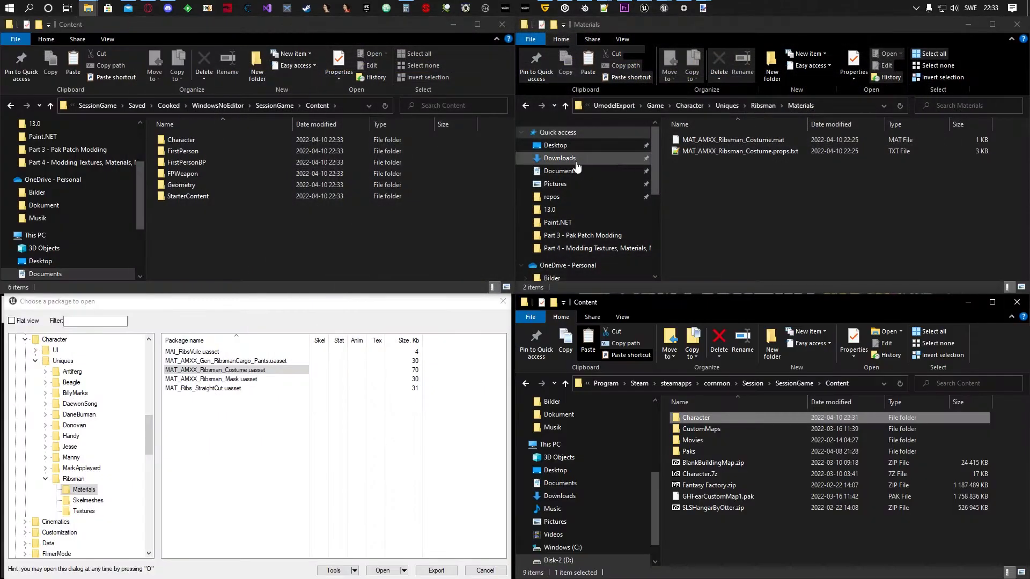
click(251, 273)
click(181, 139)
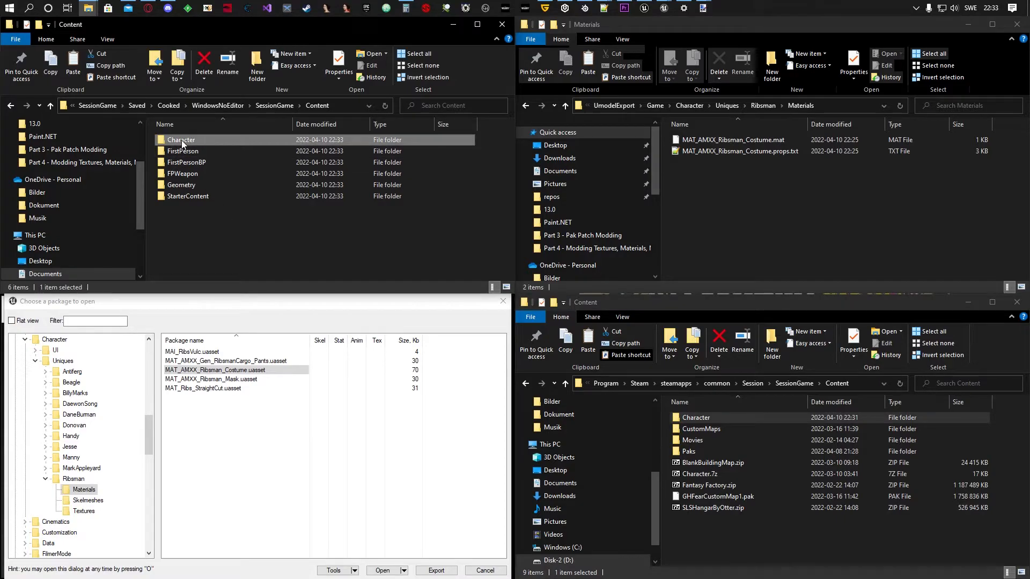
click(726, 521)
key(ctrl+v)
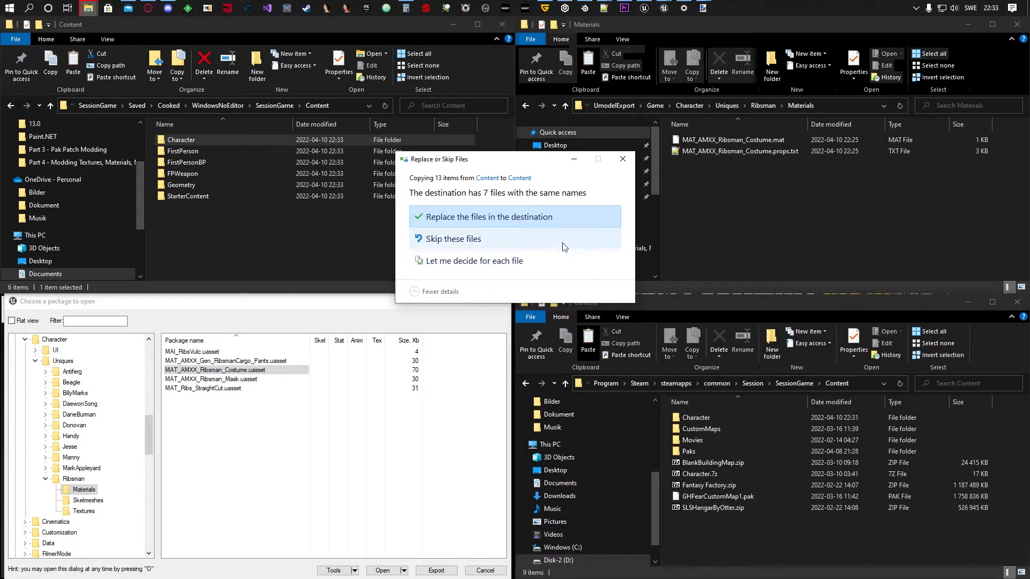
click(538, 215)
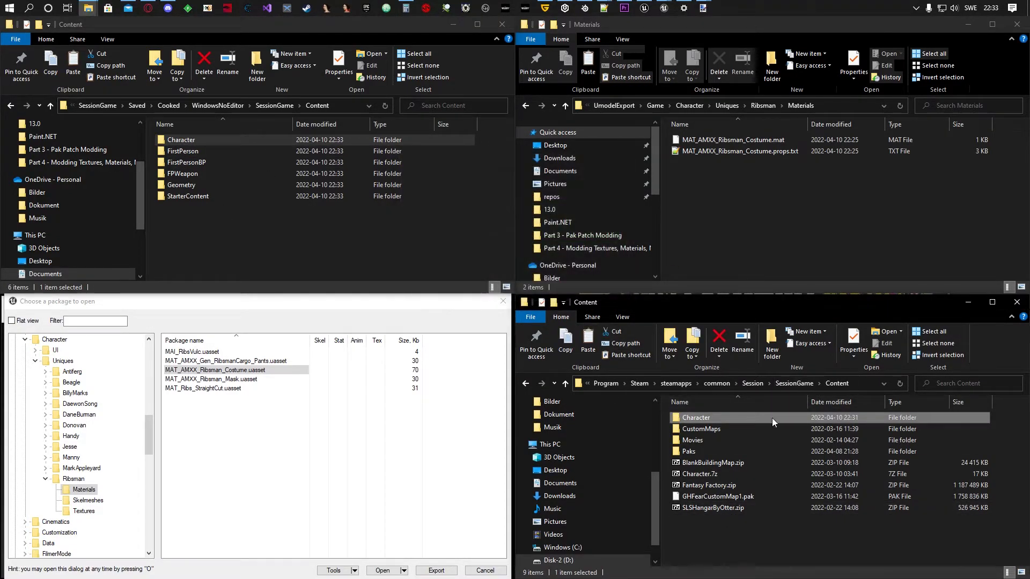
- Launch Session to inspect the modded Ribsman costume on the character, and close the game
click(423, 5)
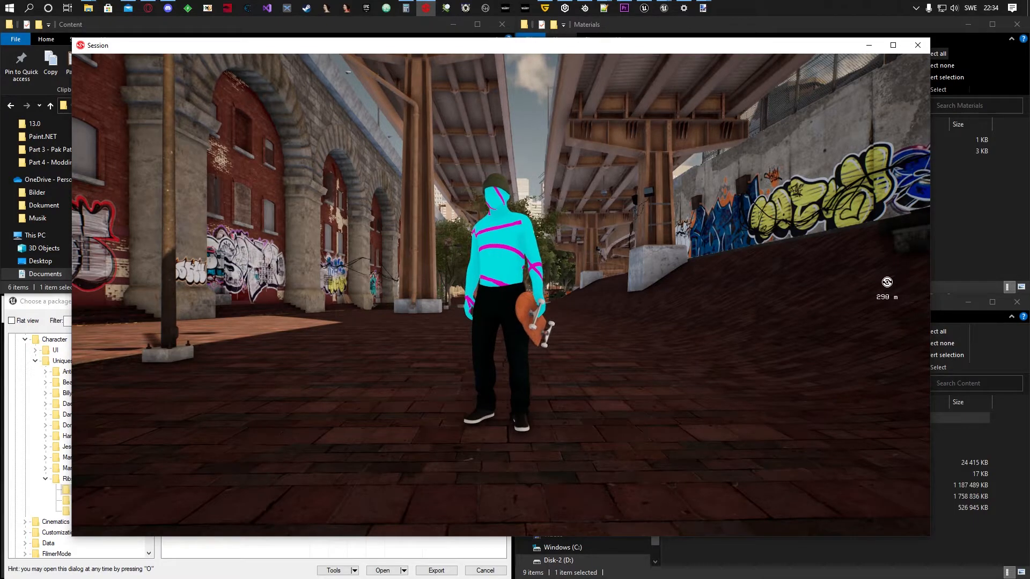
key(super)
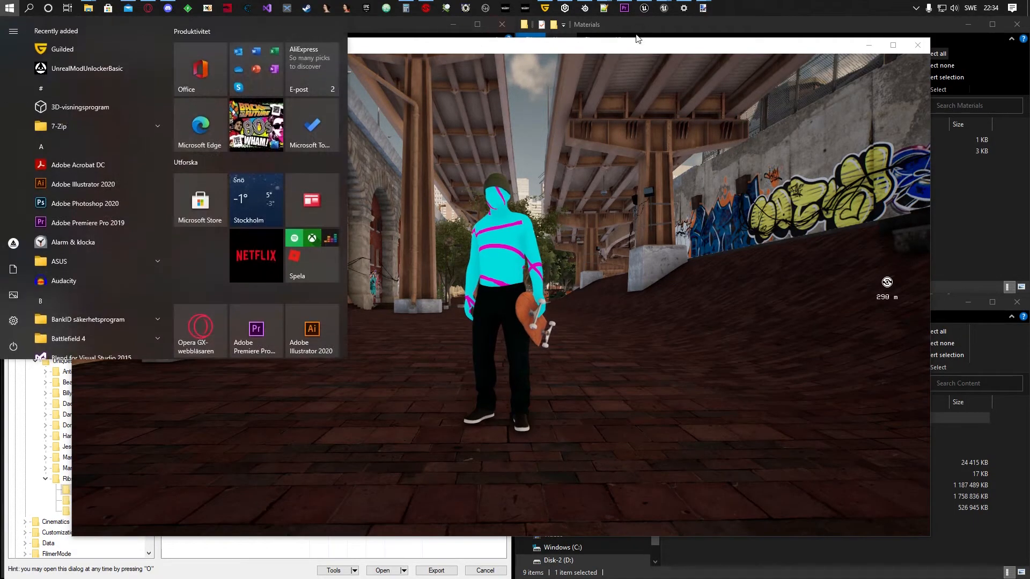
drag(638, 44, 630, 52)
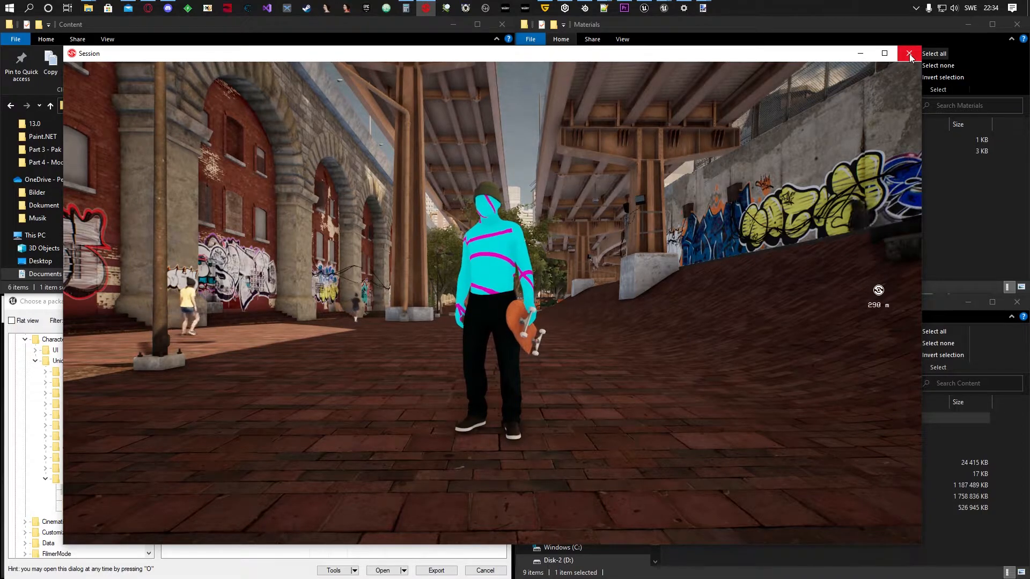
click(909, 54)
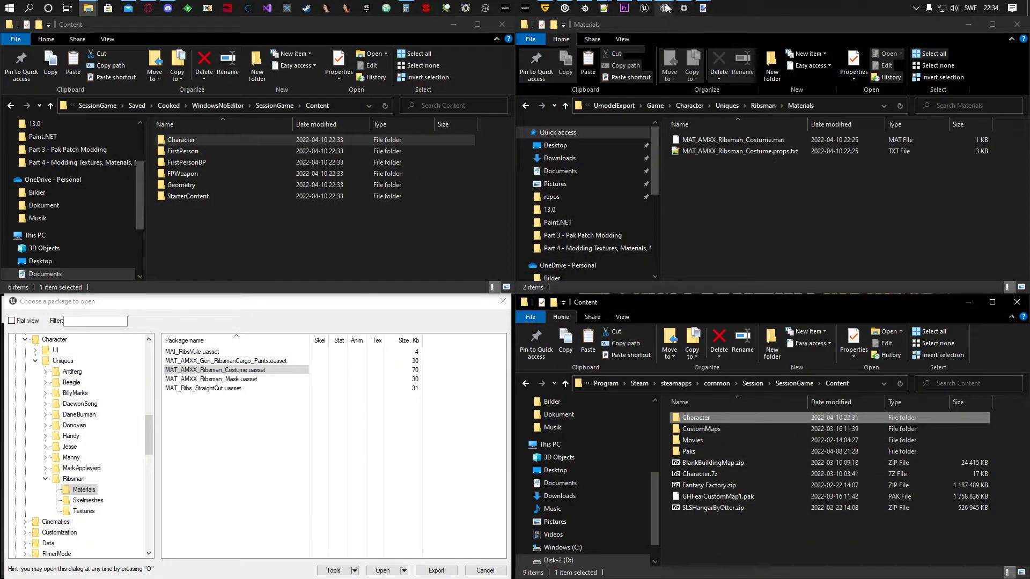
- Reopen MAT_AMXX_Ribsman_Costume in Unreal Editor and move the TextureParam node down to free space above it
mouse_move(665, 8)
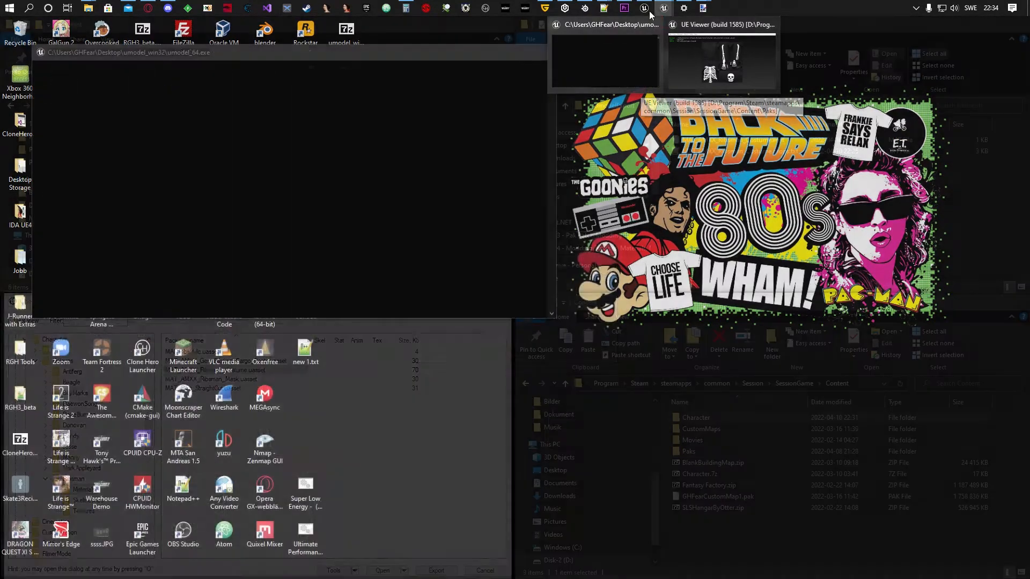
click(645, 7)
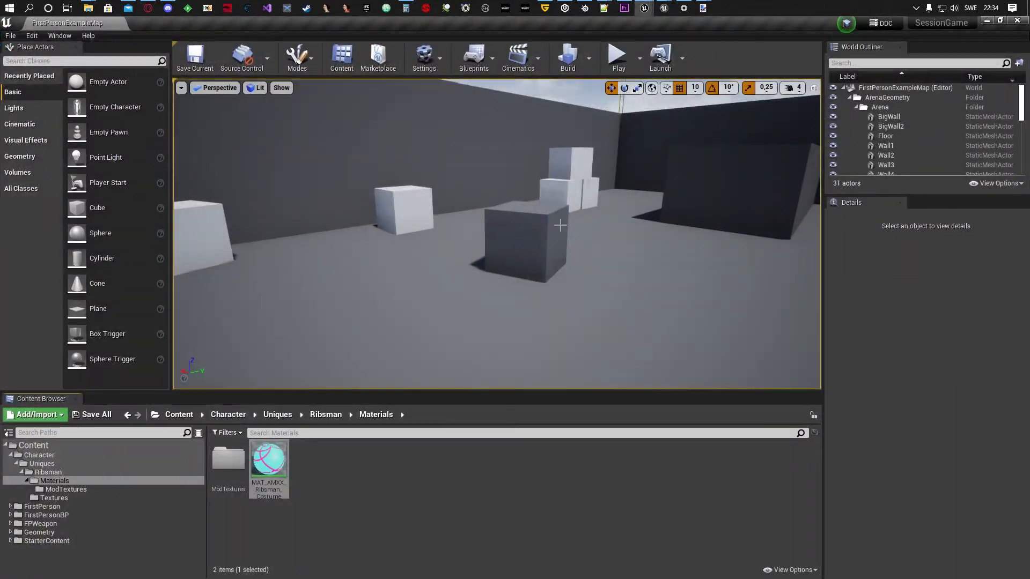
double_click(267, 475)
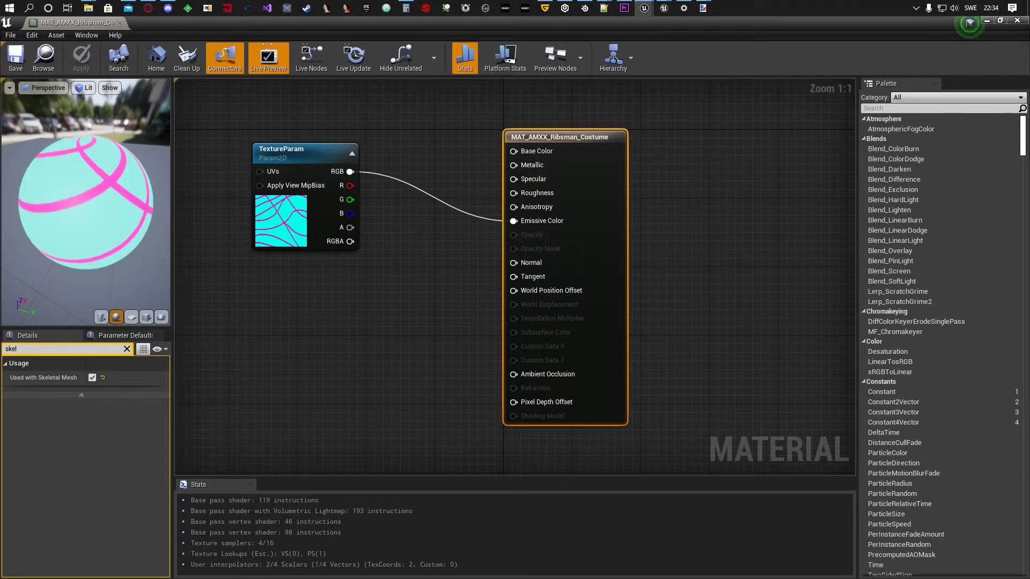
drag(362, 158, 361, 204)
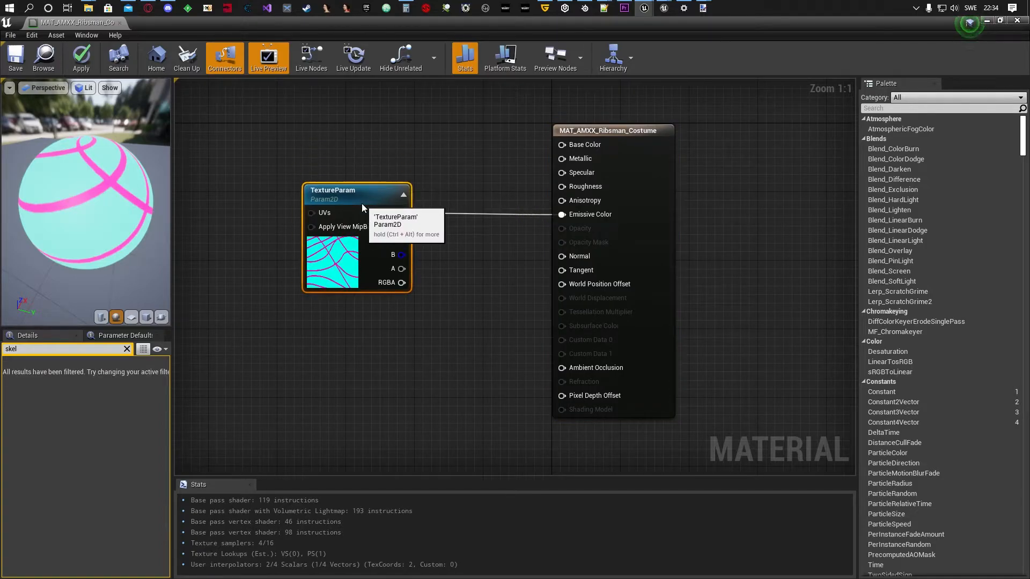
- Add a scalar parameter named Roughness above TextureParam and connect it to the material's Roughness input
click(317, 139)
right_click(316, 139)
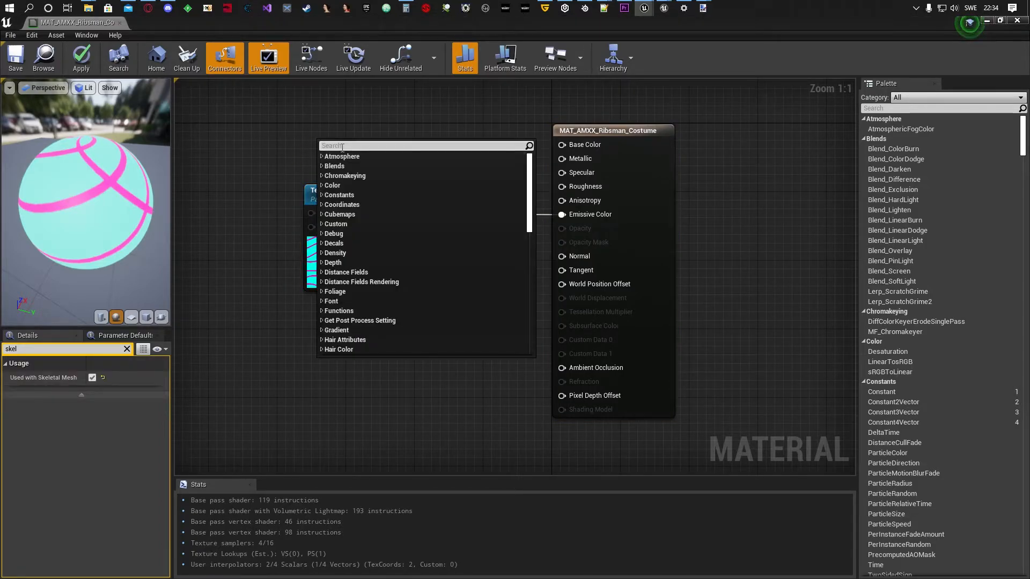
text(sc)
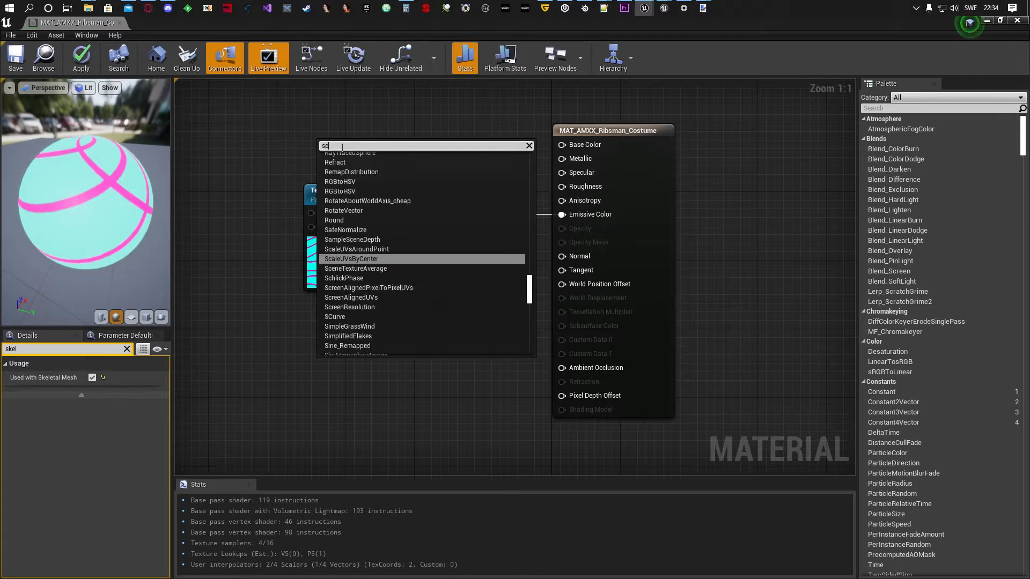
text(ala)
key(Return)
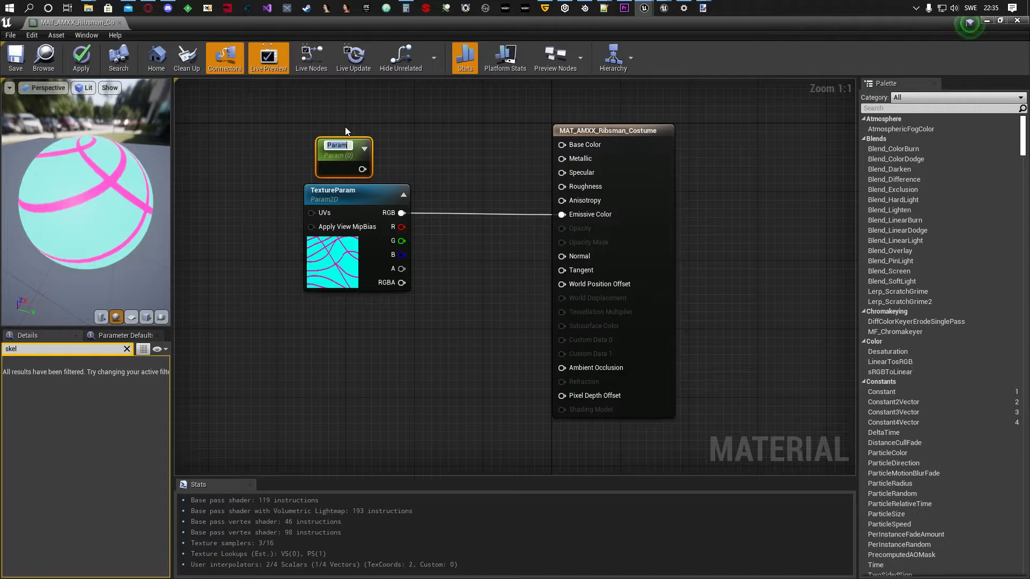
text(oughness)
key(Return)
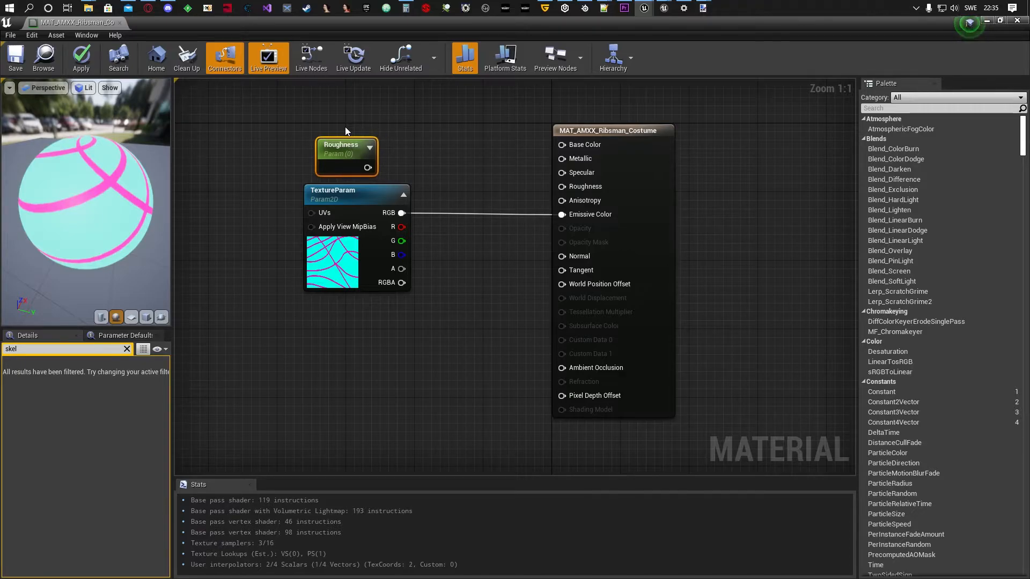
mouse_move(368, 166)
mouse_down()
mouse_move(558, 189)
mouse_move(367, 168)
mouse_up()
click(551, 185)
drag(121, 210, 82, 201)
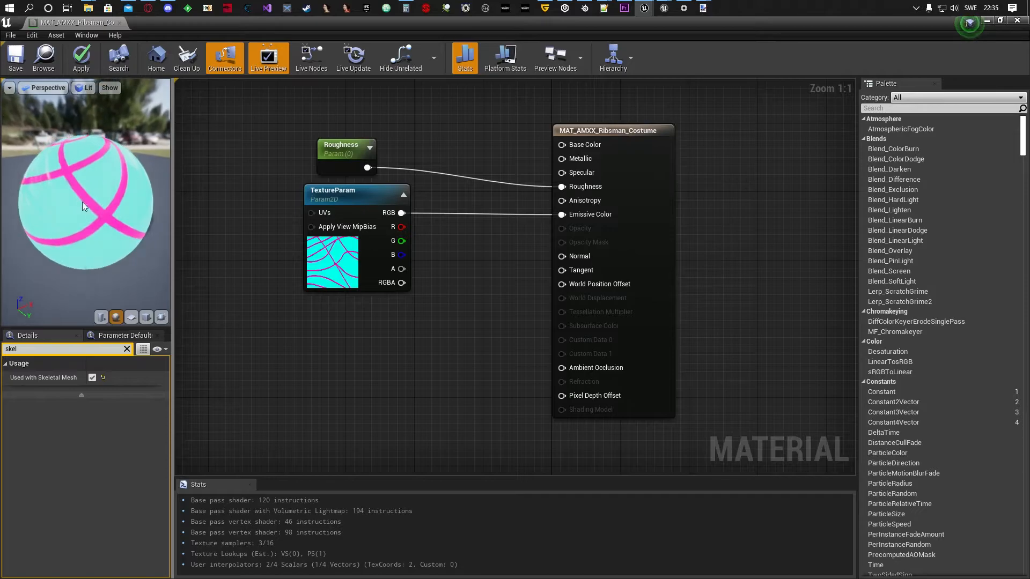
drag(48, 166, 51, 210)
- Assign TEX_RibsMan_D as the texture of the TextureParam node and inspect it on the preview sphere
click(330, 252)
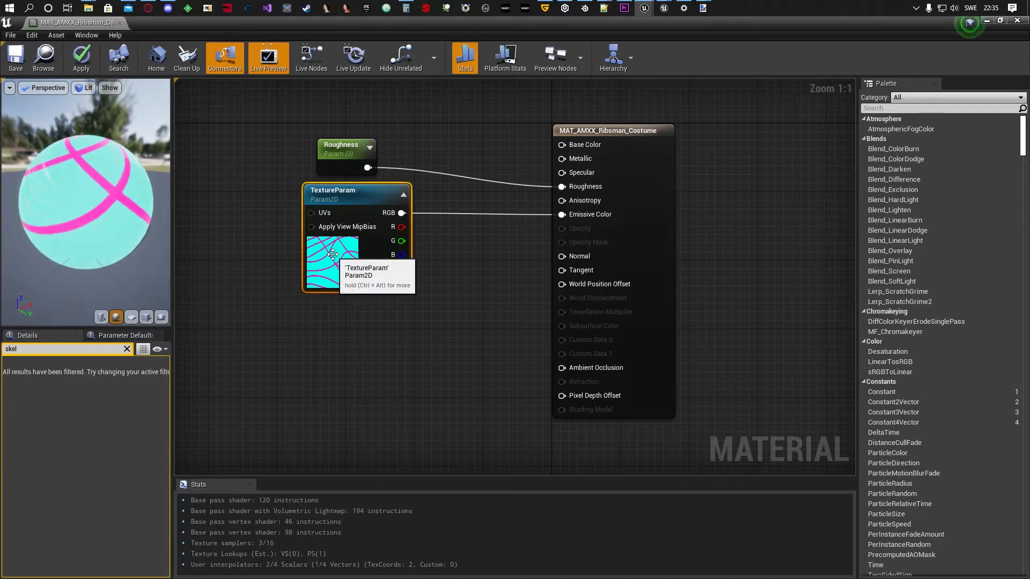
click(127, 348)
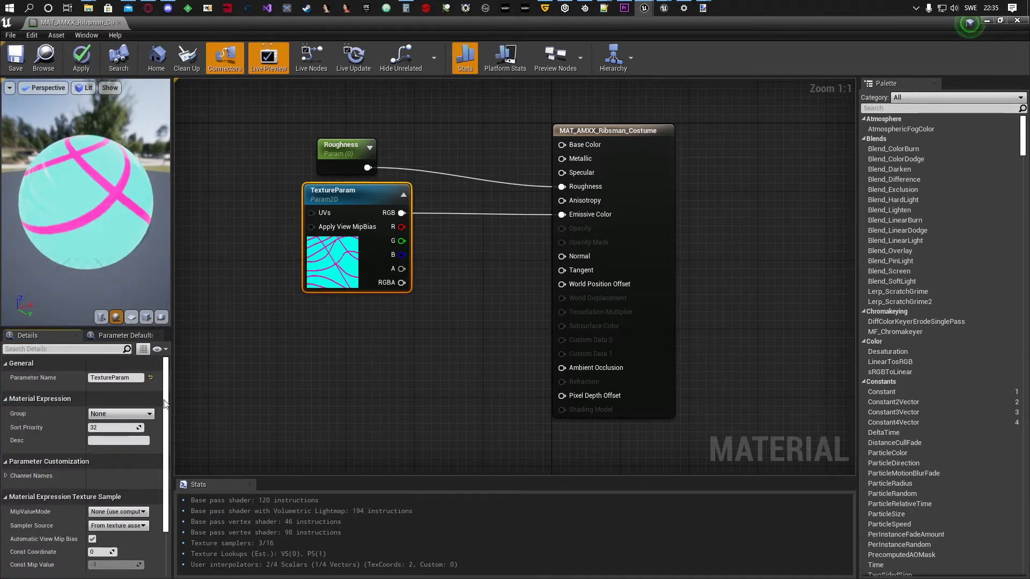
scroll(144, 544, down, 4)
click(140, 555)
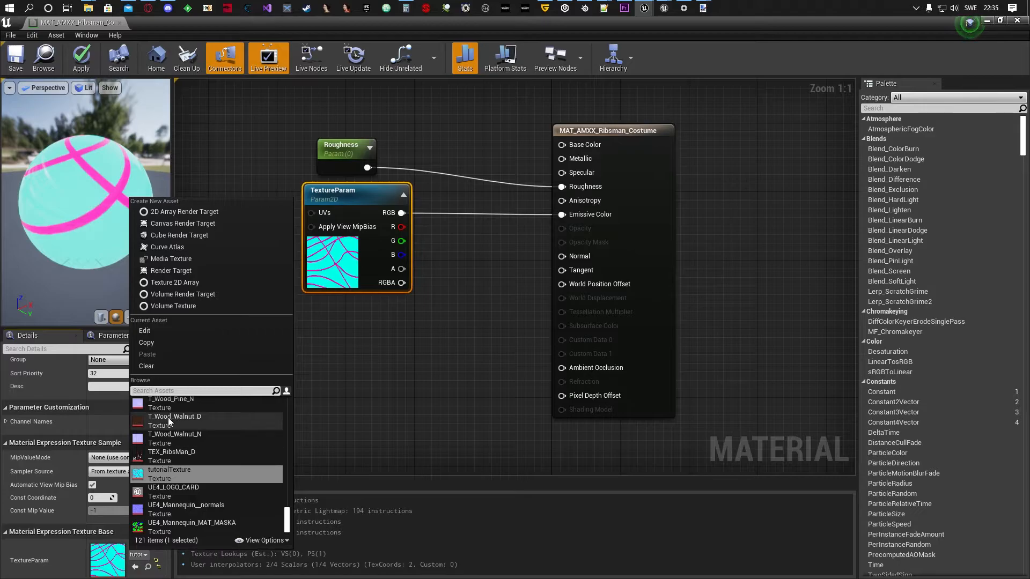
click(173, 452)
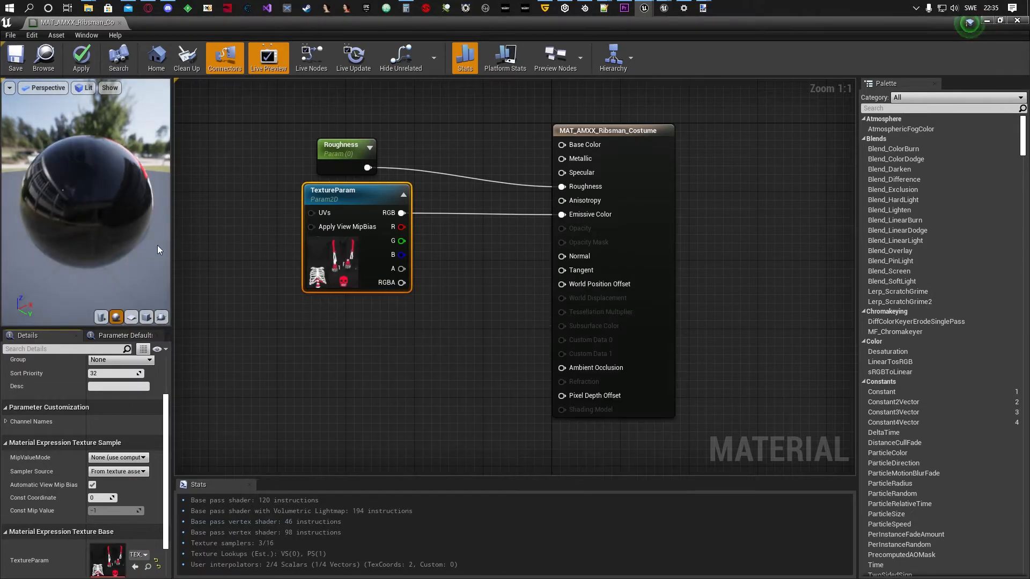
drag(96, 204, 84, 220)
- Try Roughness default values of 0.1, 0.2, 0.3, 0.5, 0.6 and 0.9, set it to 1.0, and apply the material
click(331, 145)
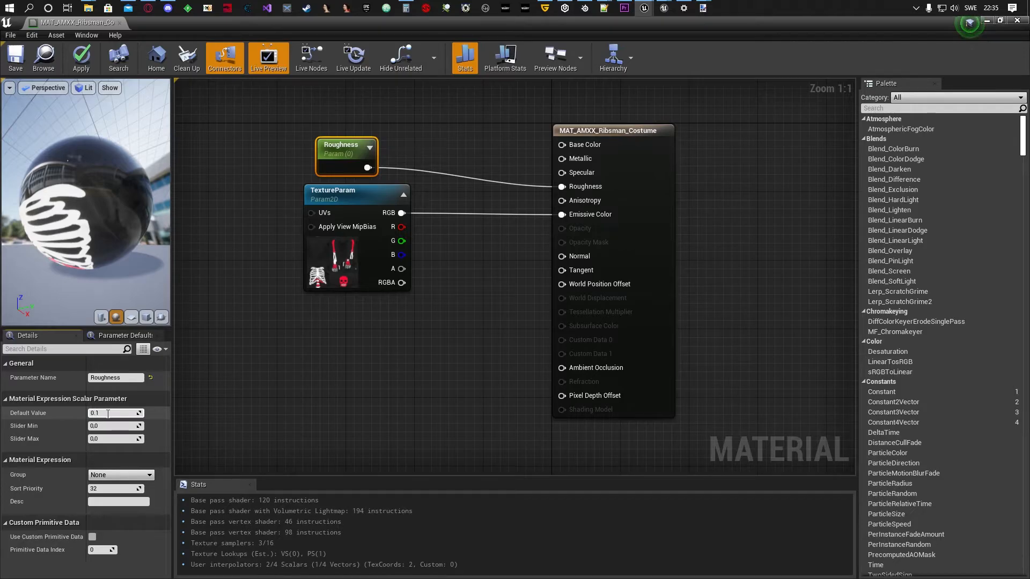
click(108, 413)
text(0.1)
key(Return)
text(0.2)
key(Return)
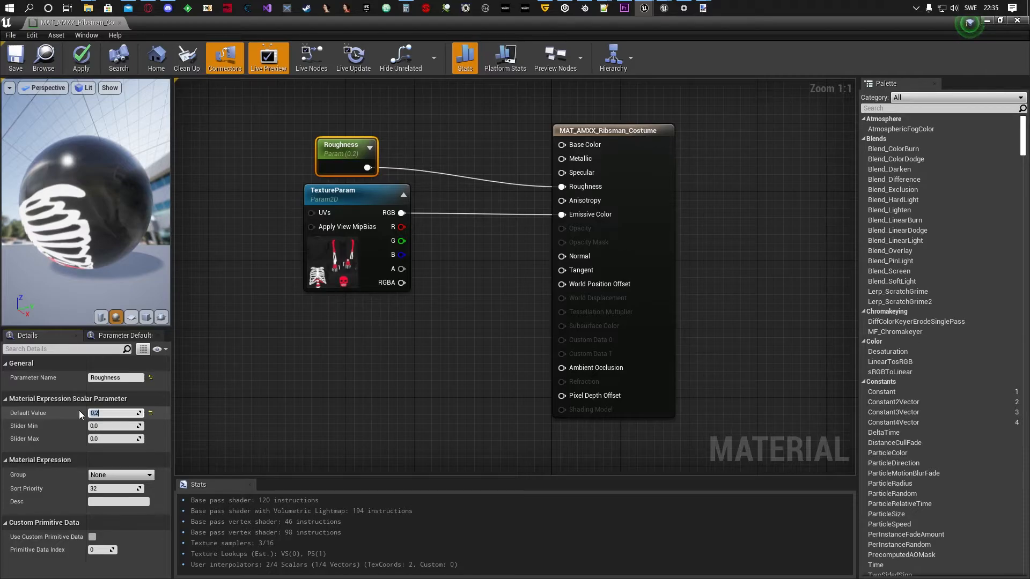
text(0.3)
key(Return)
text(0.5)
key(Return)
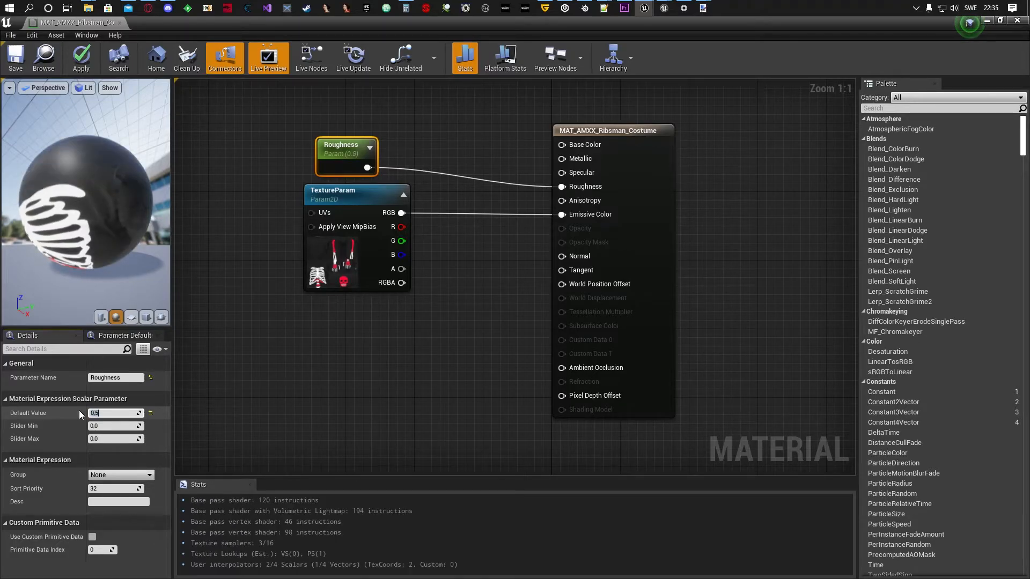
text(0.6)
key(Return)
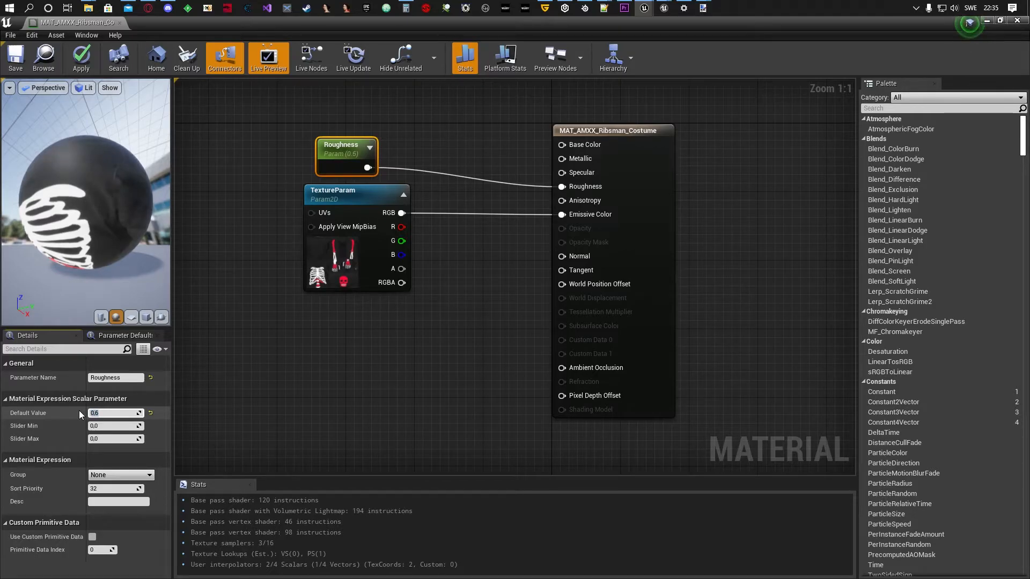
text(0.9)
key(Return)
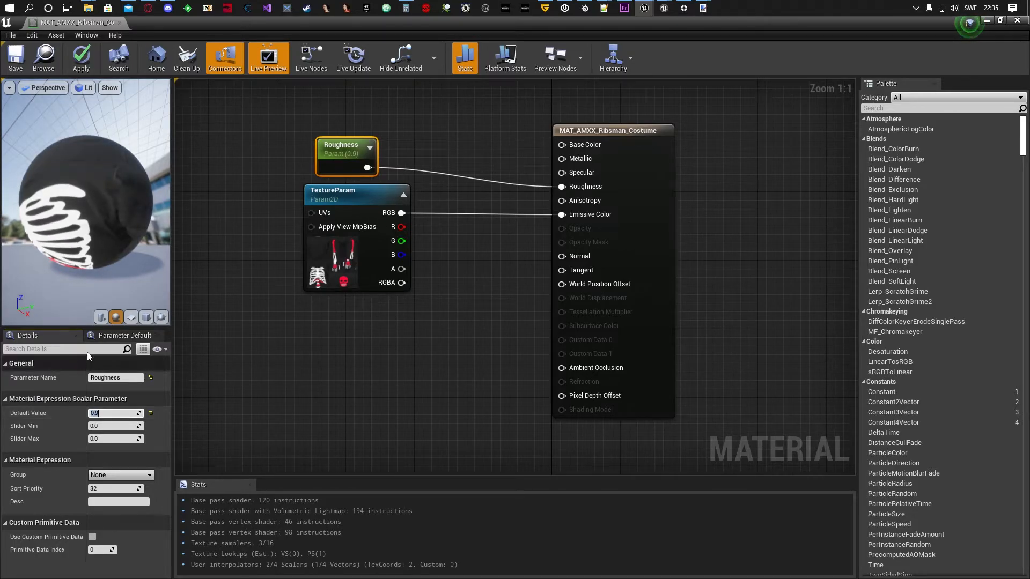
drag(82, 170, 105, 196)
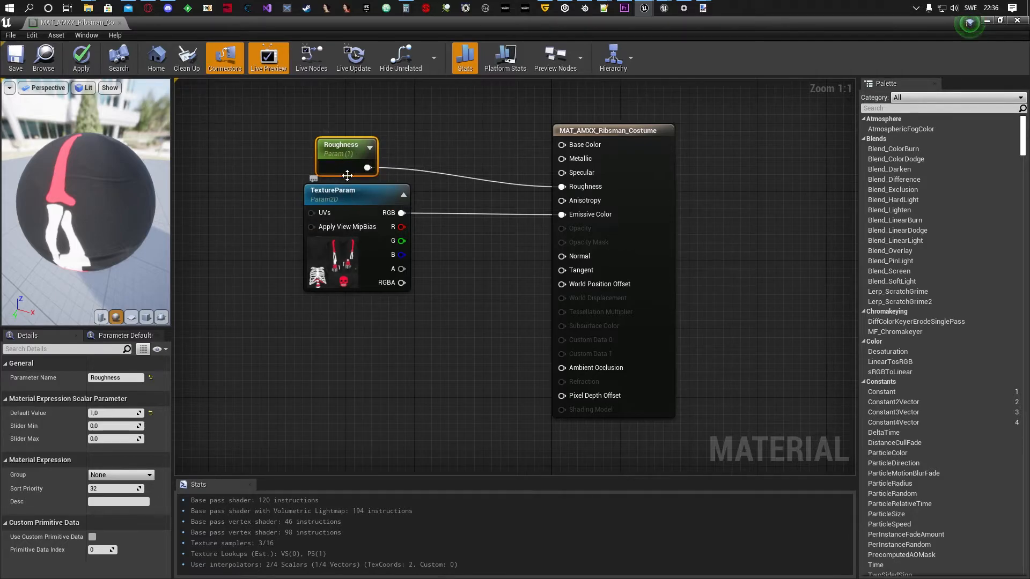
click(81, 57)
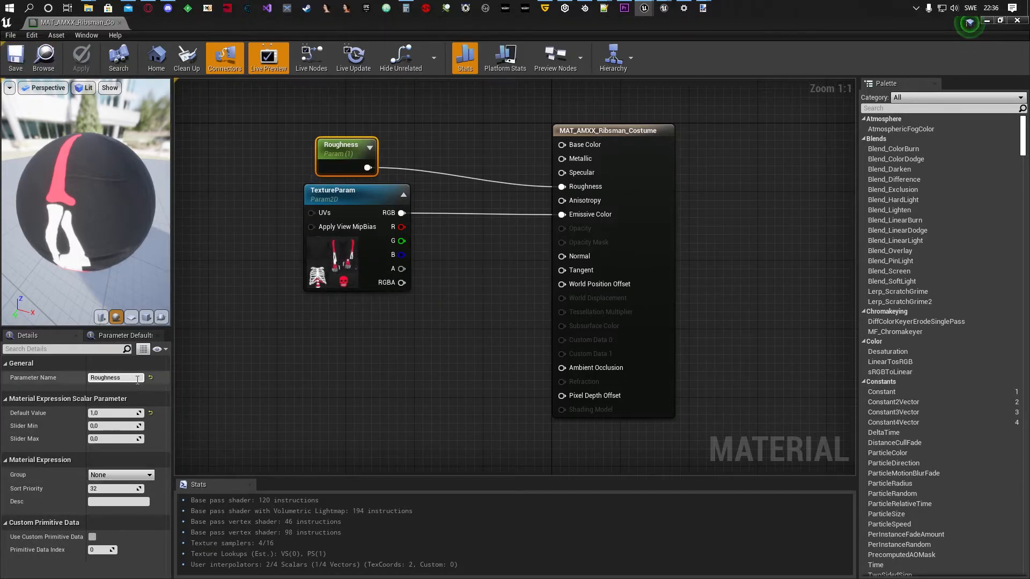
- Assign tutorialTexture to the TextureParam node again, apply the material, and return to the main level editor
click(348, 283)
scroll(161, 408, down, 4)
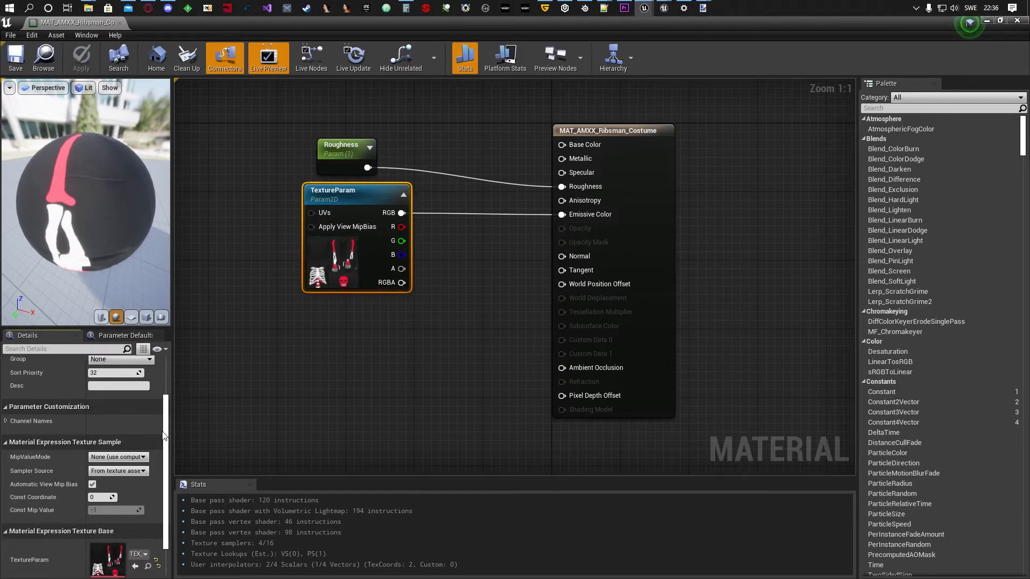
click(138, 518)
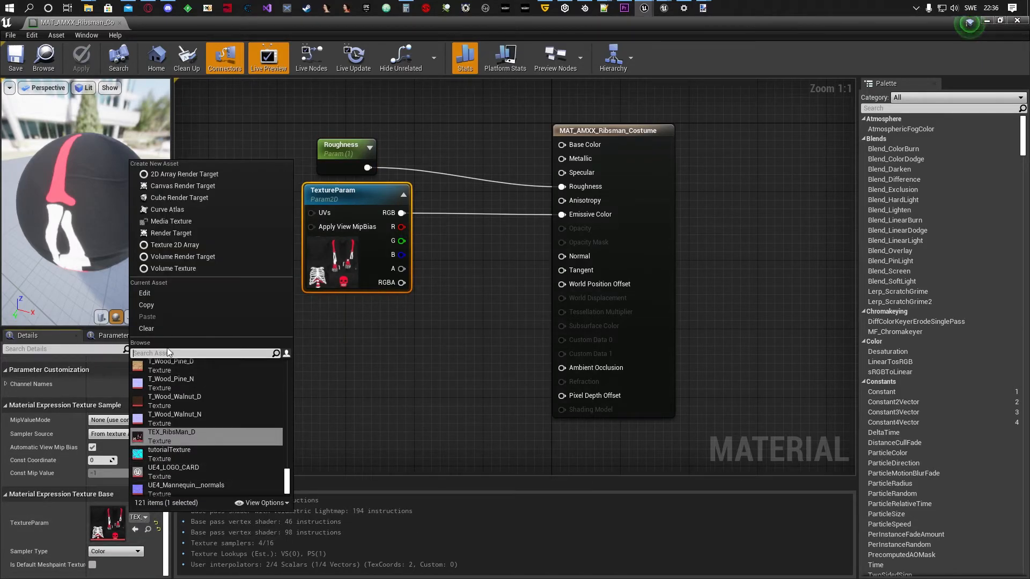
text(tut)
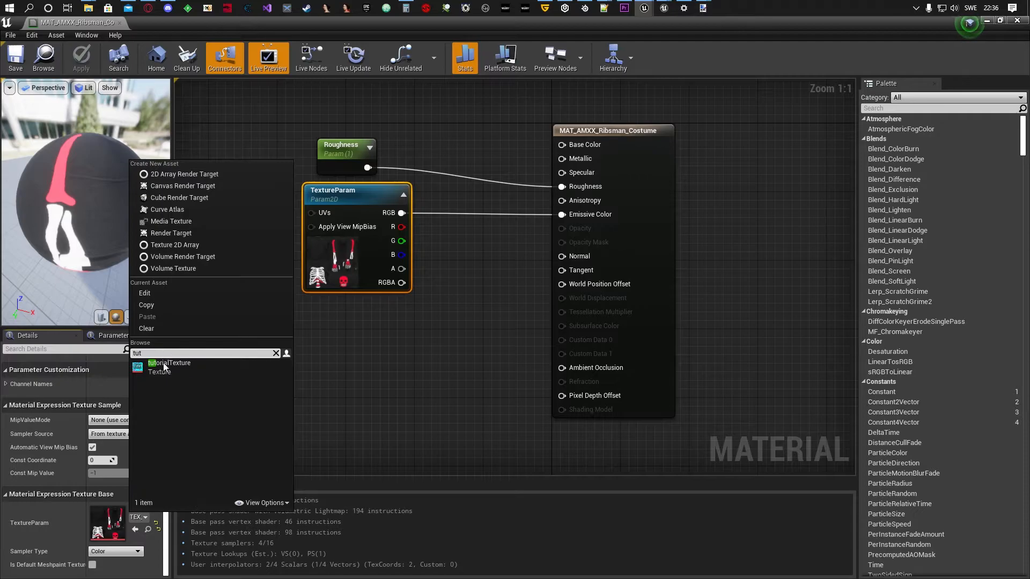
click(165, 366)
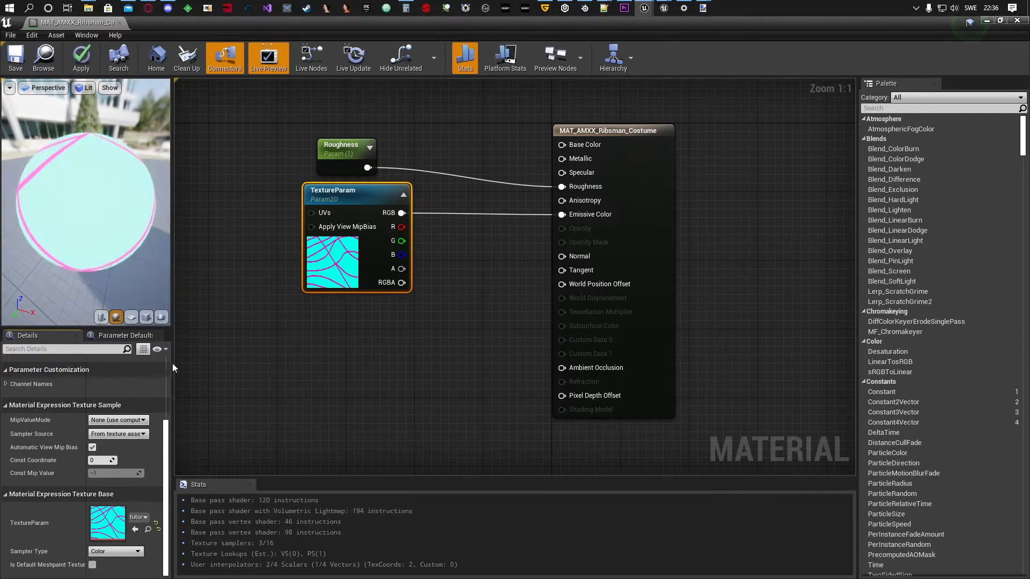
click(72, 65)
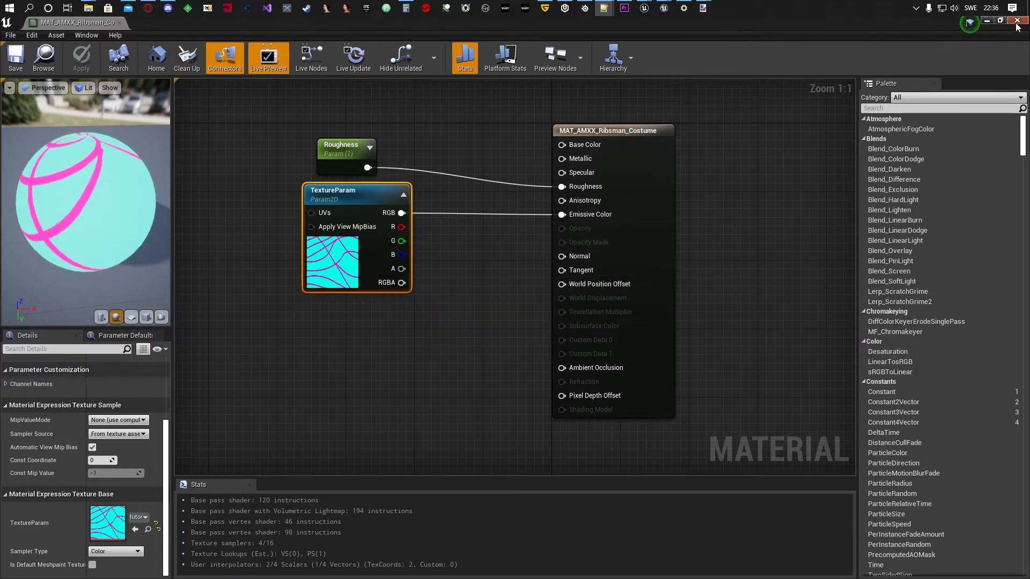
click(981, 21)
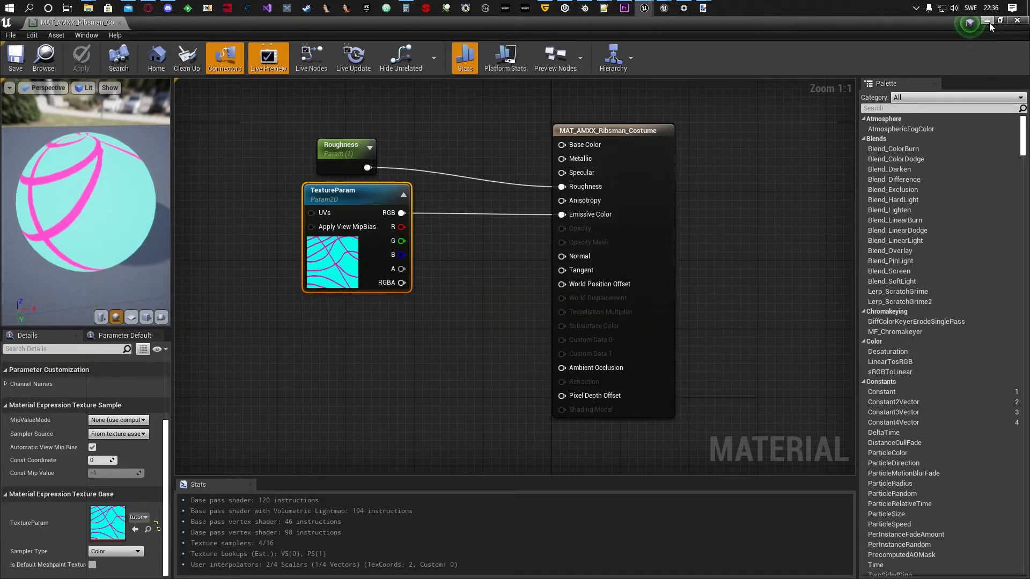
click(987, 22)
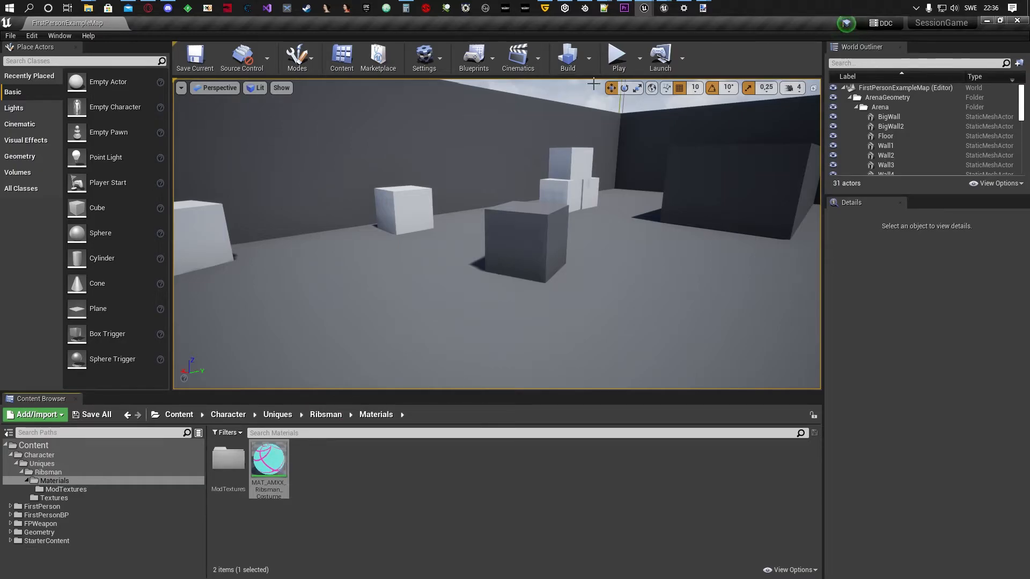
- Switch to UE Viewer, open the MAI_RibsVulc package from Ribsman's Materials folder, and inspect its MaterialInstanceConstant class and preview
mouse_move(645, 7)
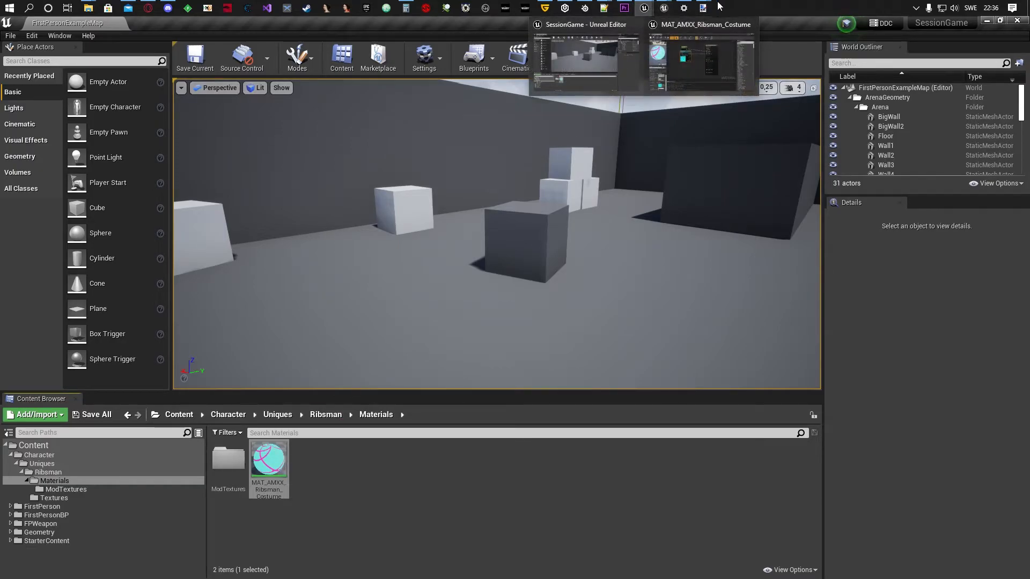
click(712, 66)
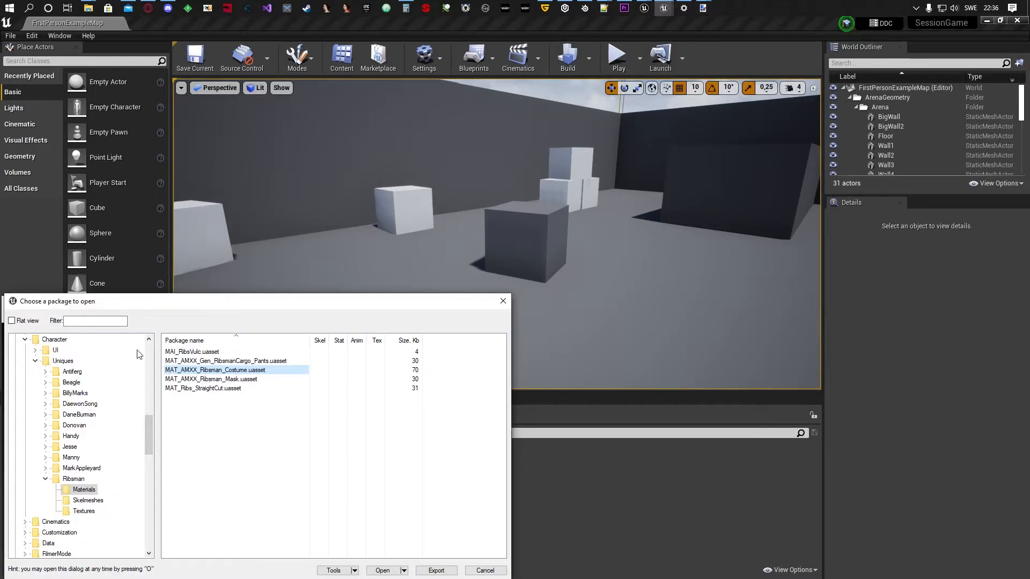
mouse_move(197, 308)
mouse_down()
mouse_move(207, 233)
mouse_move(195, 306)
mouse_up()
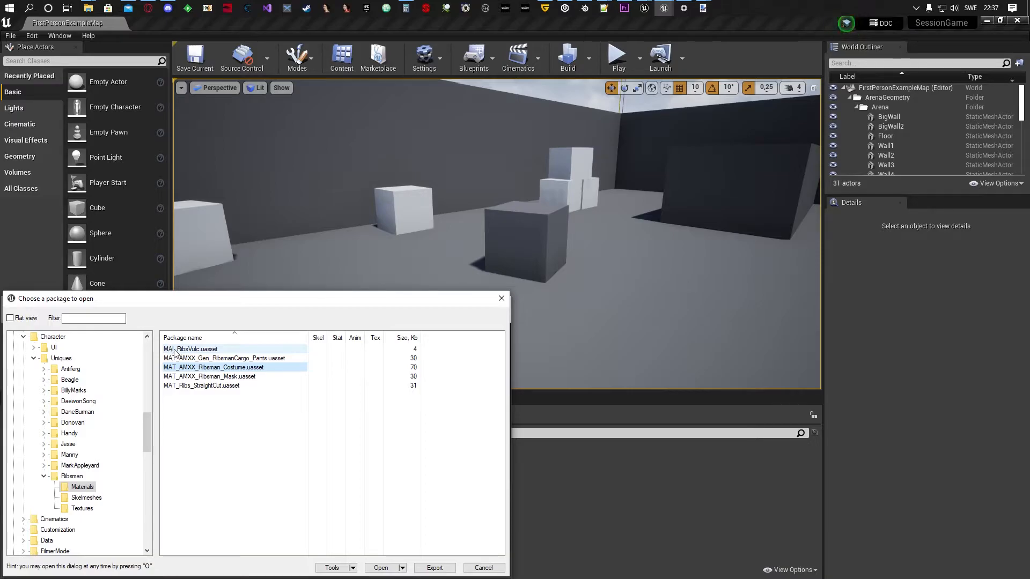
double_click(196, 350)
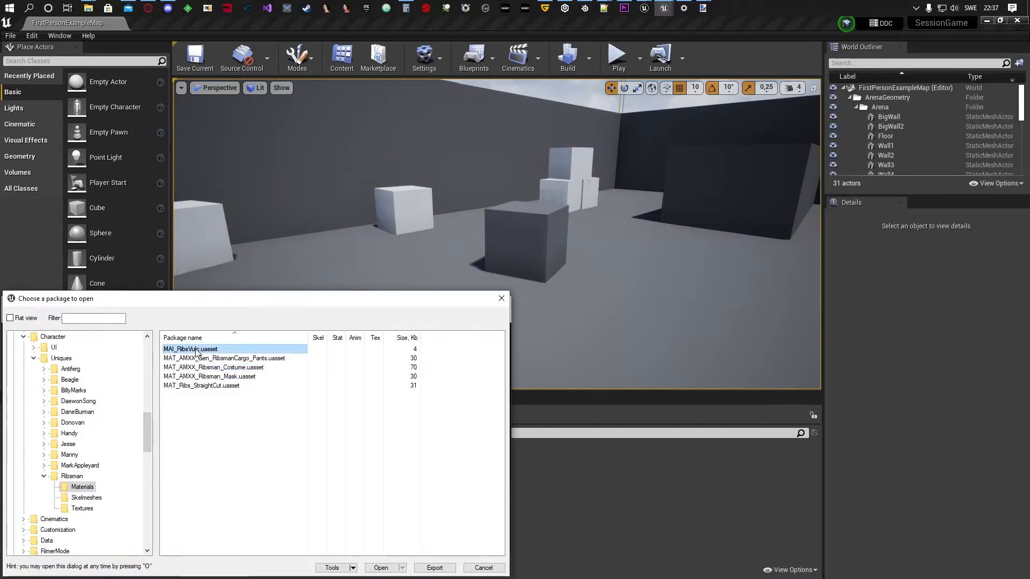
drag(233, 398, 228, 437)
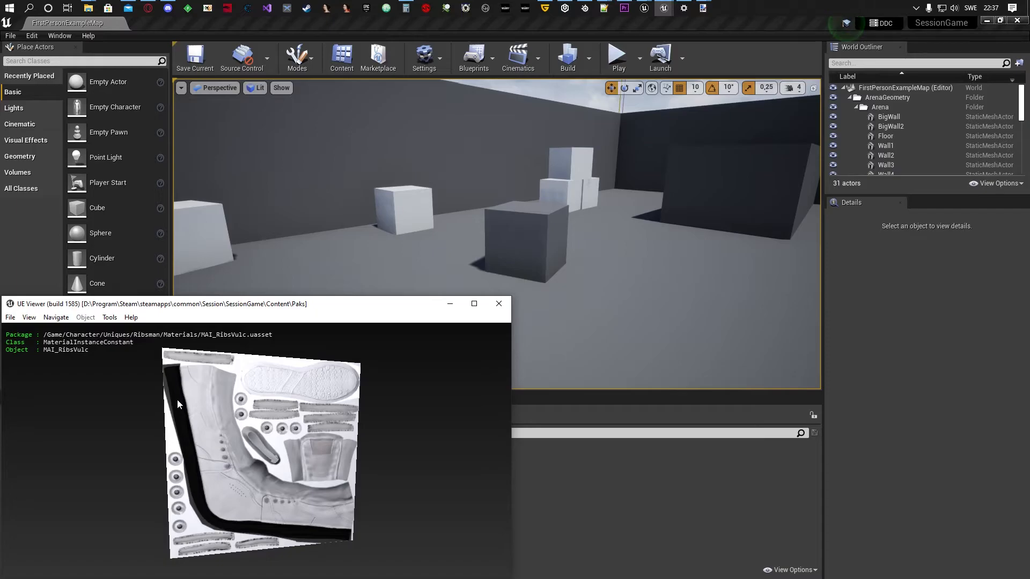
drag(228, 437, 206, 417)
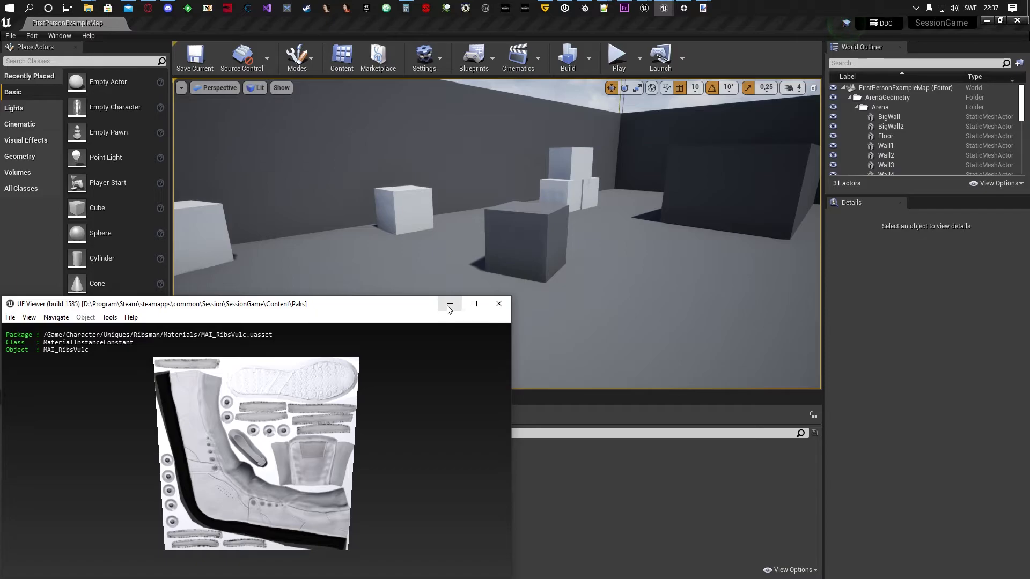
- Open the MAT_AMXX_Ribsman_Costume package to check its class, and switch back to Unreal Editor
click(10, 317)
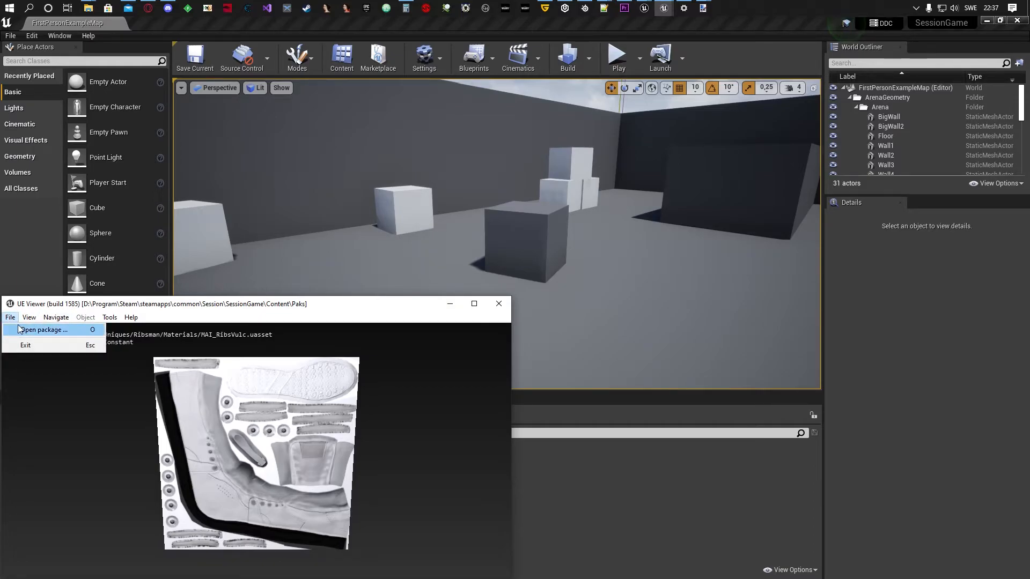
click(32, 329)
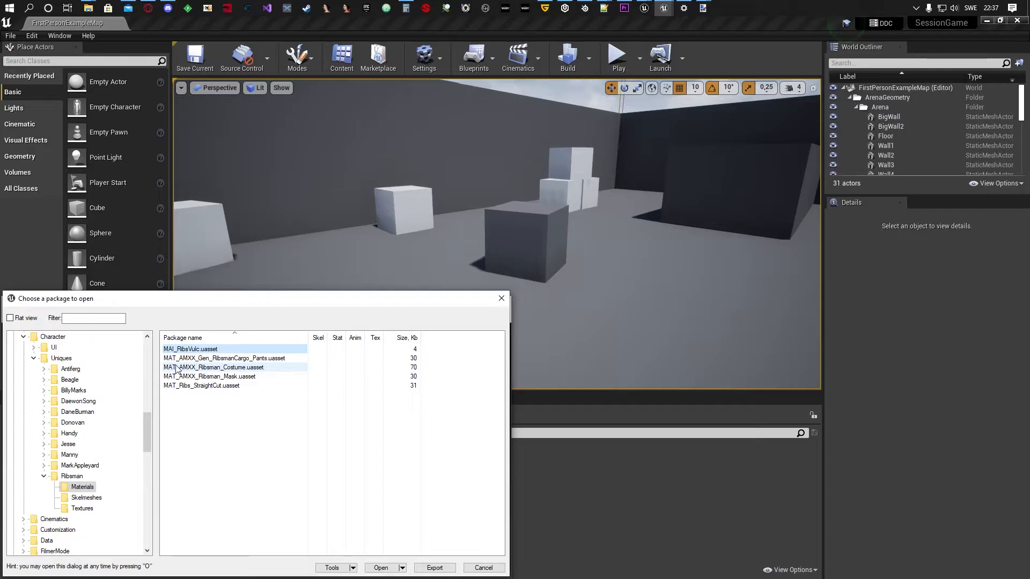
double_click(213, 369)
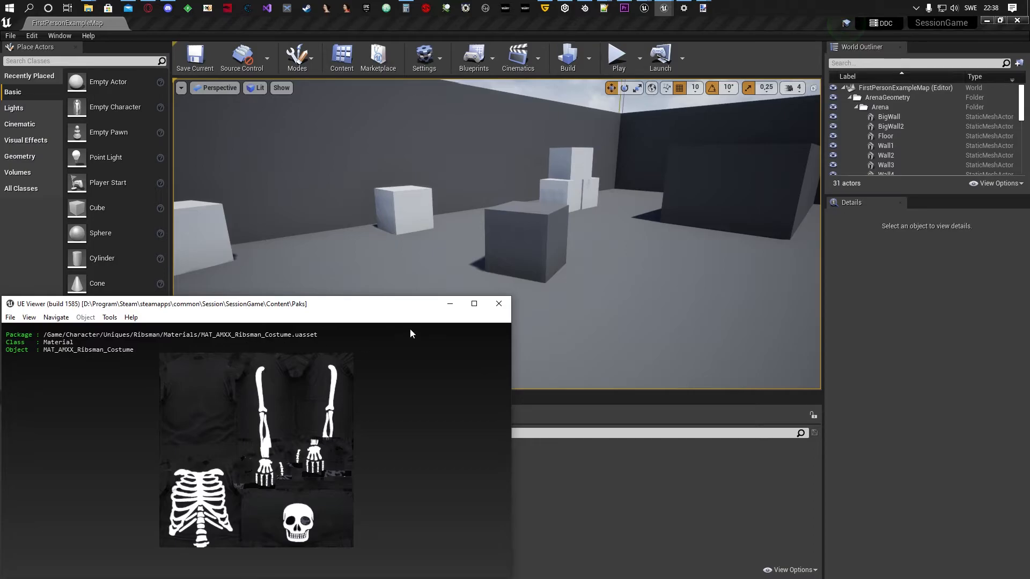
click(606, 483)
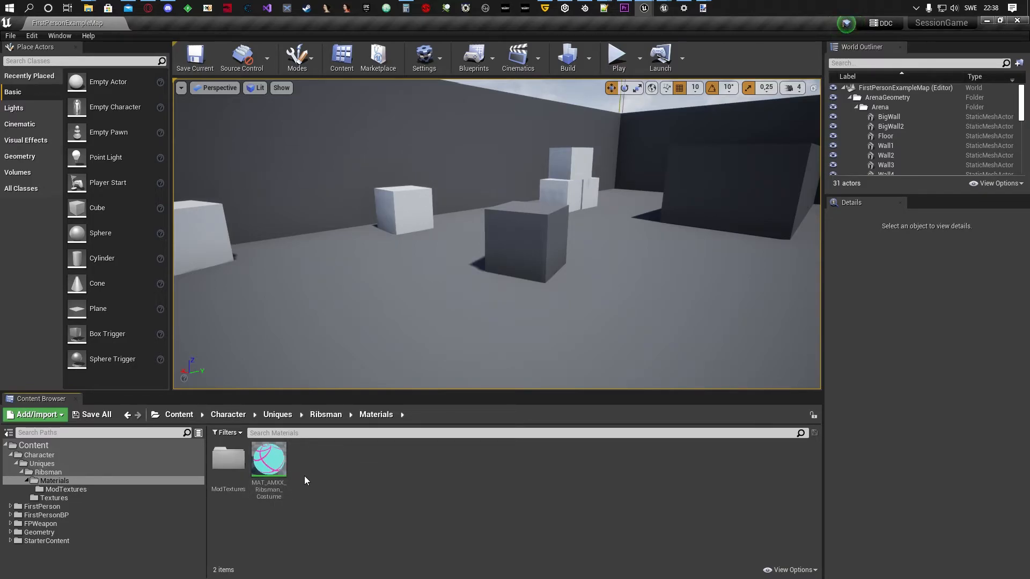
- Save the current level and close the MAT_AMXX_Ribsman_Costume material editor
click(191, 66)
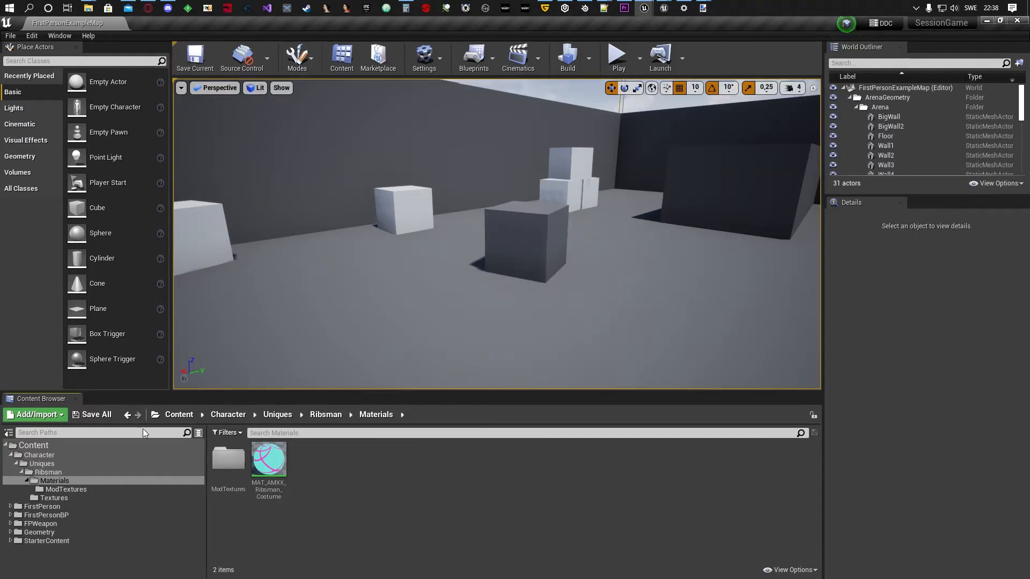
click(268, 489)
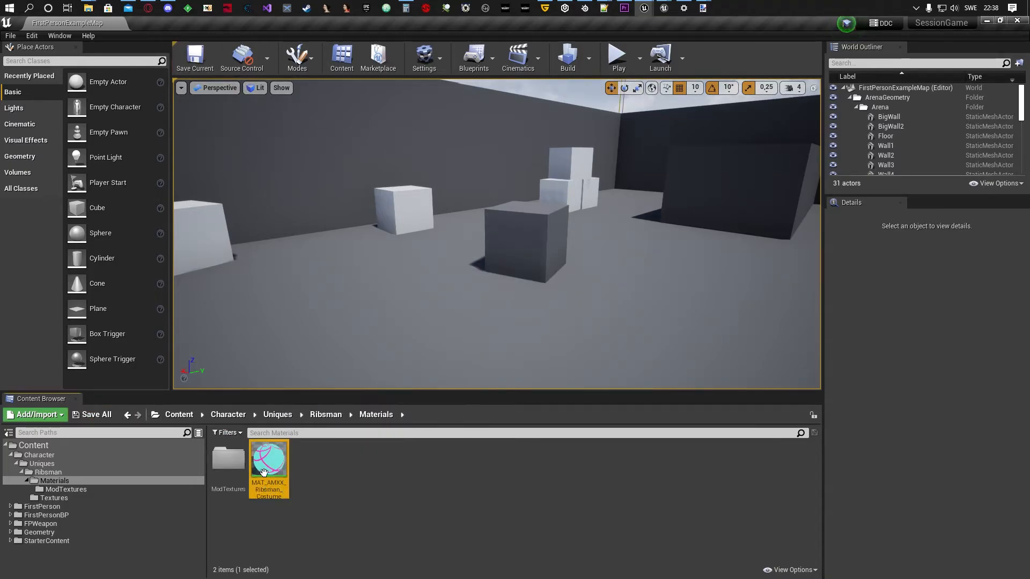
click(651, 6)
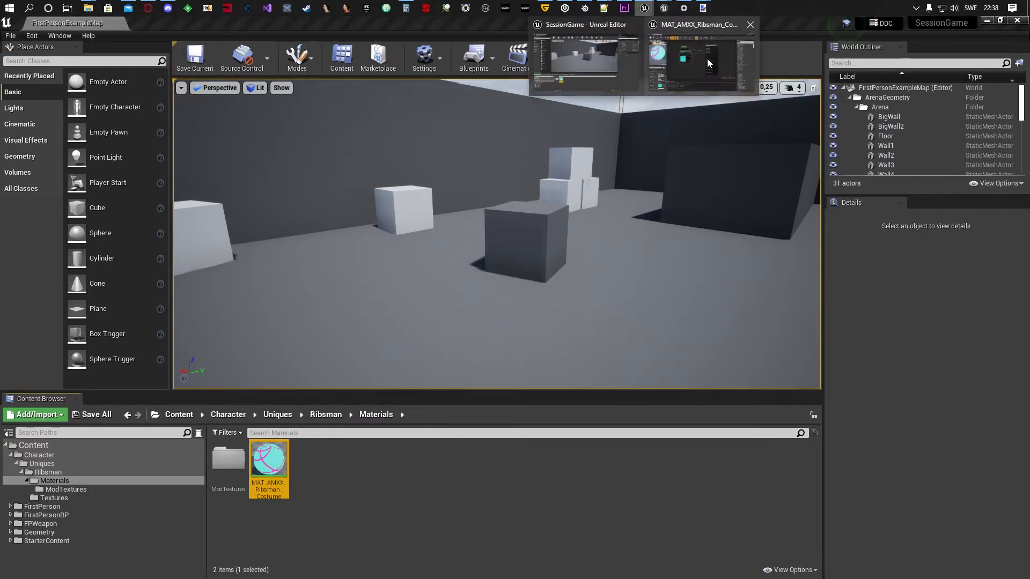
click(718, 53)
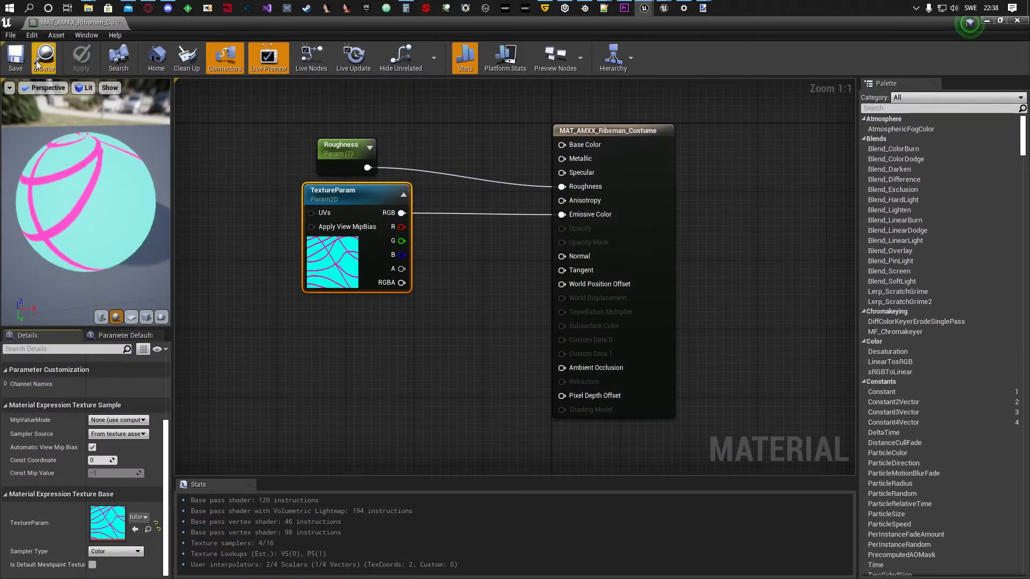
click(1017, 21)
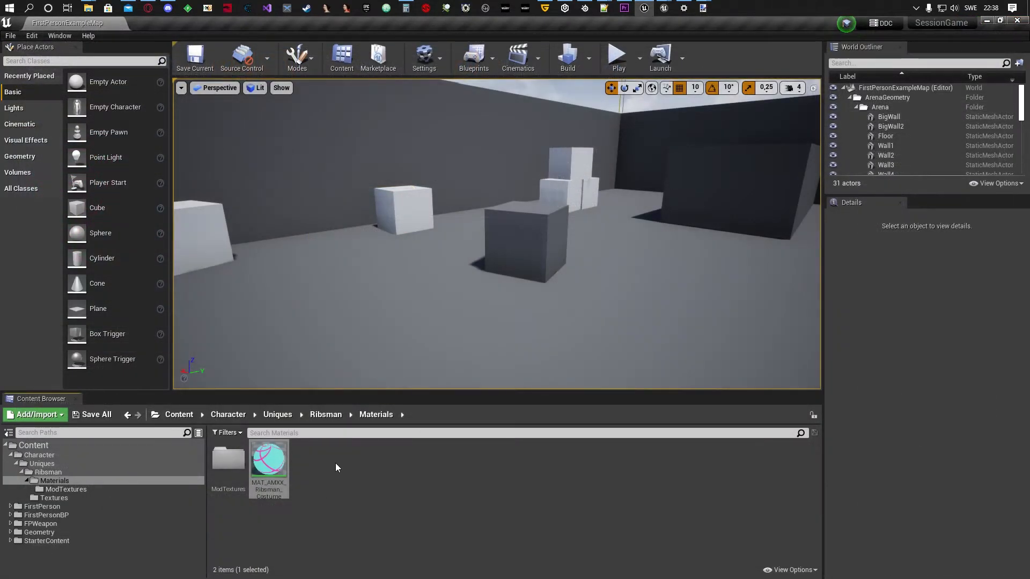
- Rename the MAT_AMXX_Ribsman_Costume material as MATERIAL_AMXX_Ribsman_Costume and save the current level
click(276, 467)
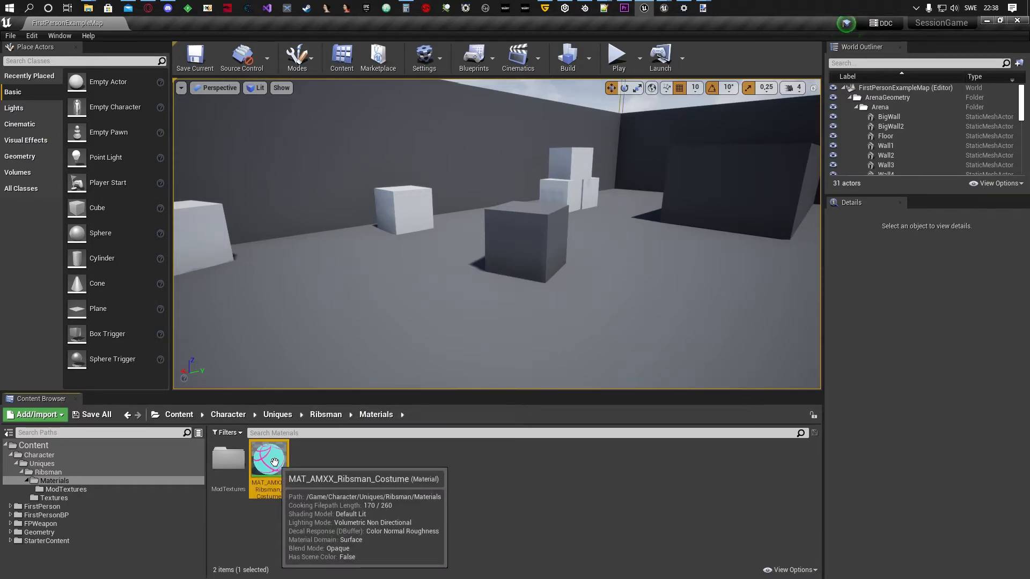
click(270, 489)
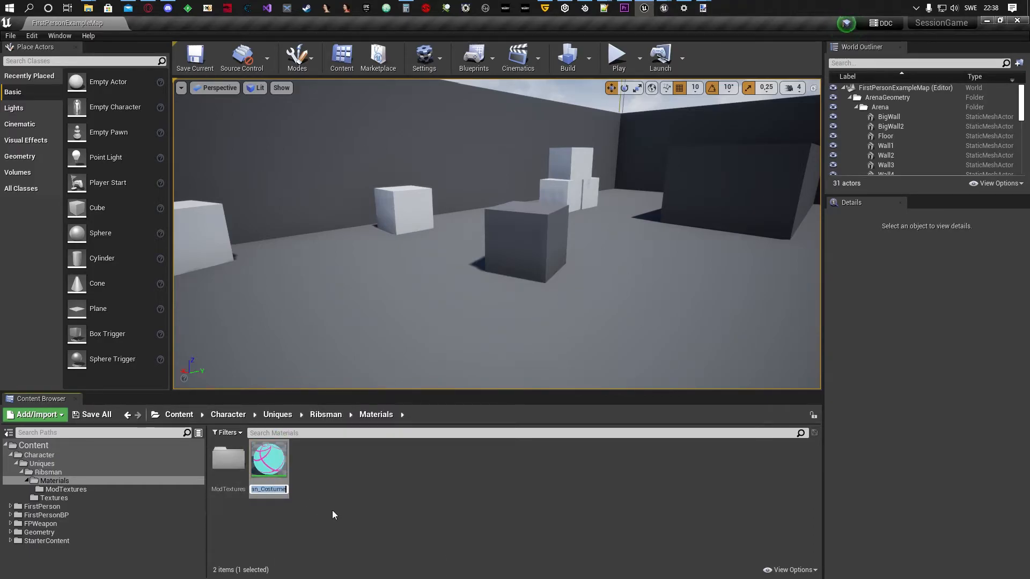
click(308, 496)
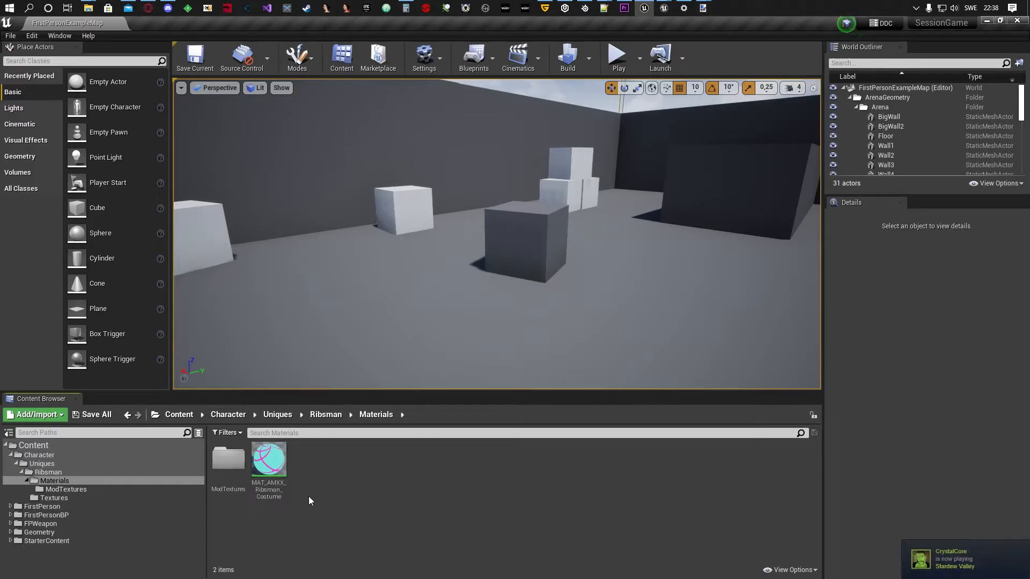
click(262, 483)
click(266, 489)
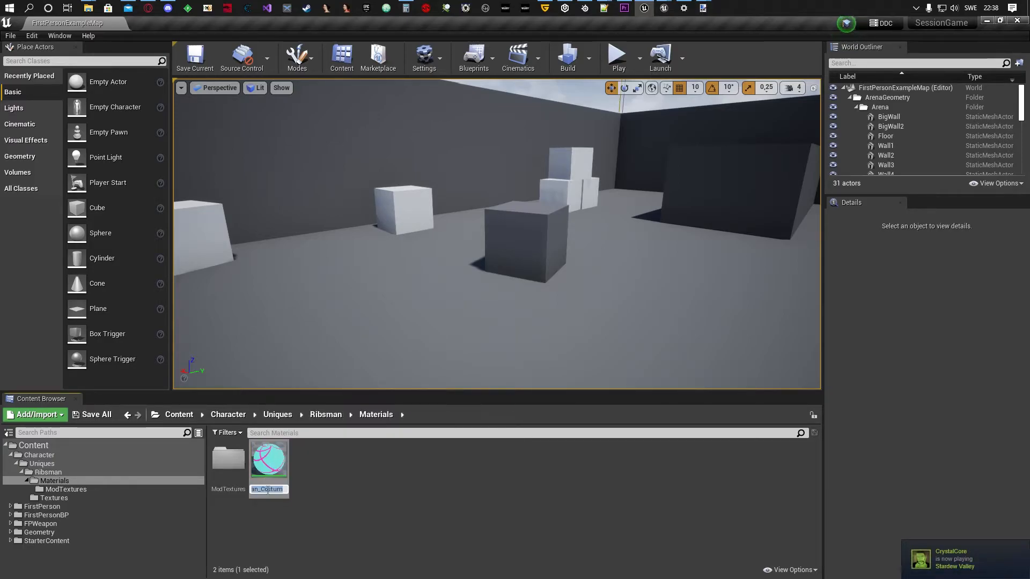
text(MAT_AMX)
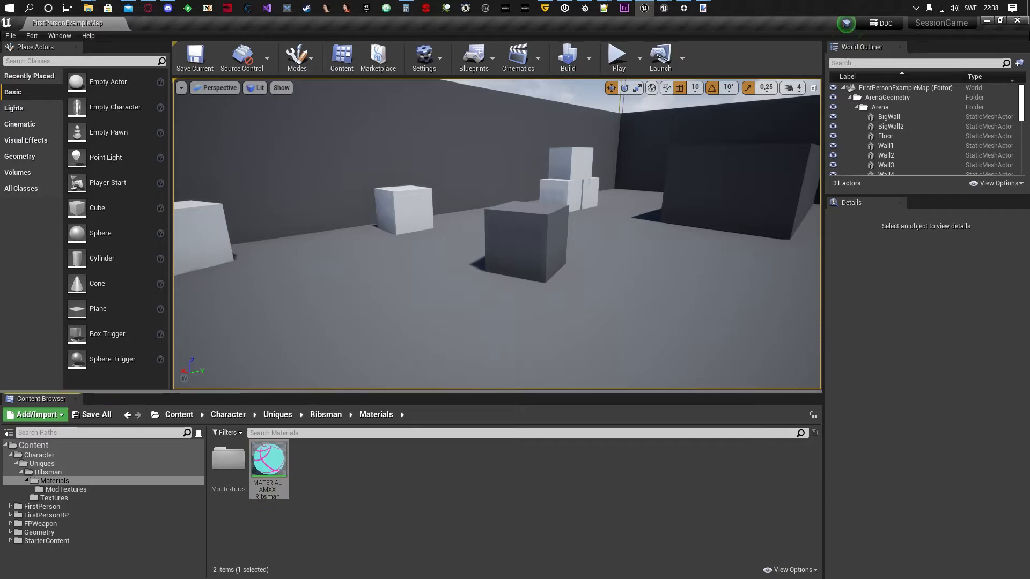
click(195, 58)
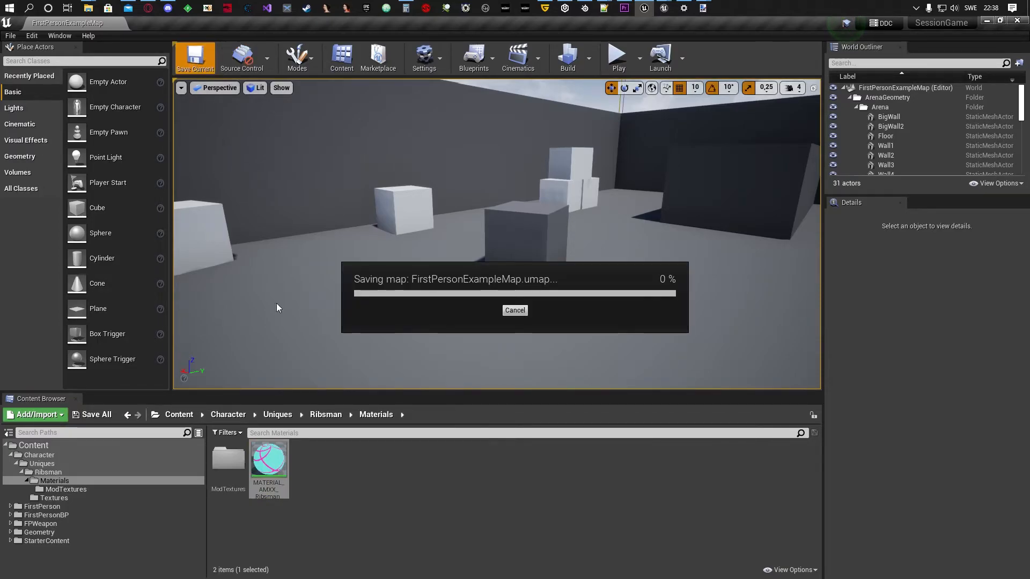
- Create a material instance from MATERIAL_AMXX_Ribsman_Costume and name it MAT_AMXX_Ribsman_Costume
right_click(273, 465)
click(321, 198)
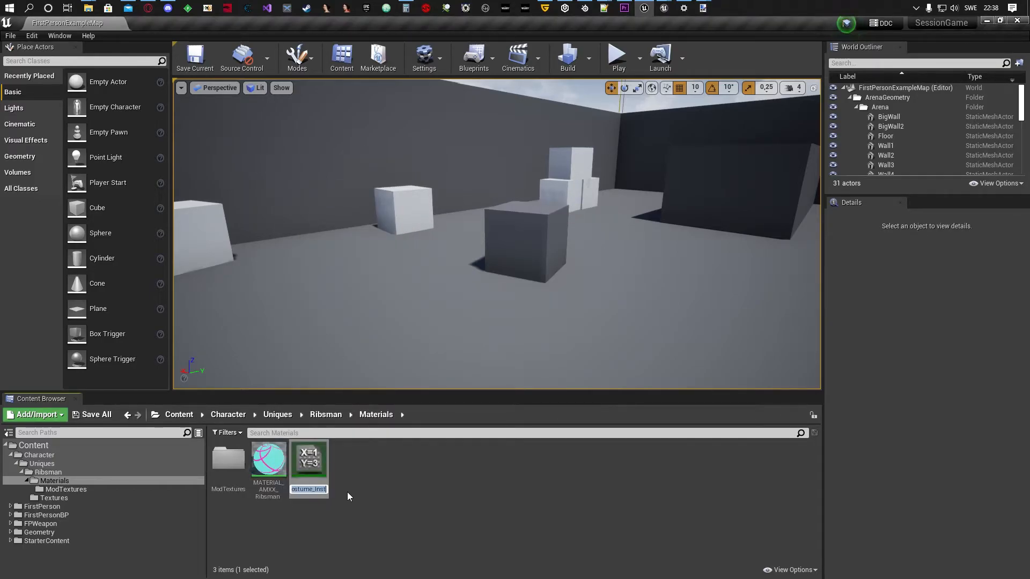
key(Right)
key(BackSpace)
key(BackSpace)
key(BackSpace)
key(BackSpace)
key(BackSpace)
key(Return)
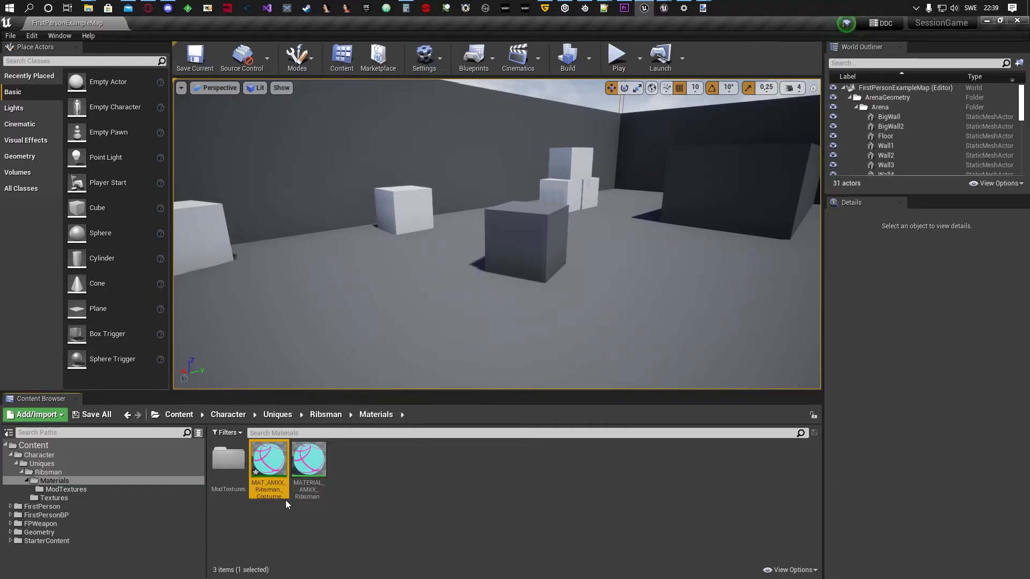
- Save all modified content, including the new material instance, and the current level
click(100, 417)
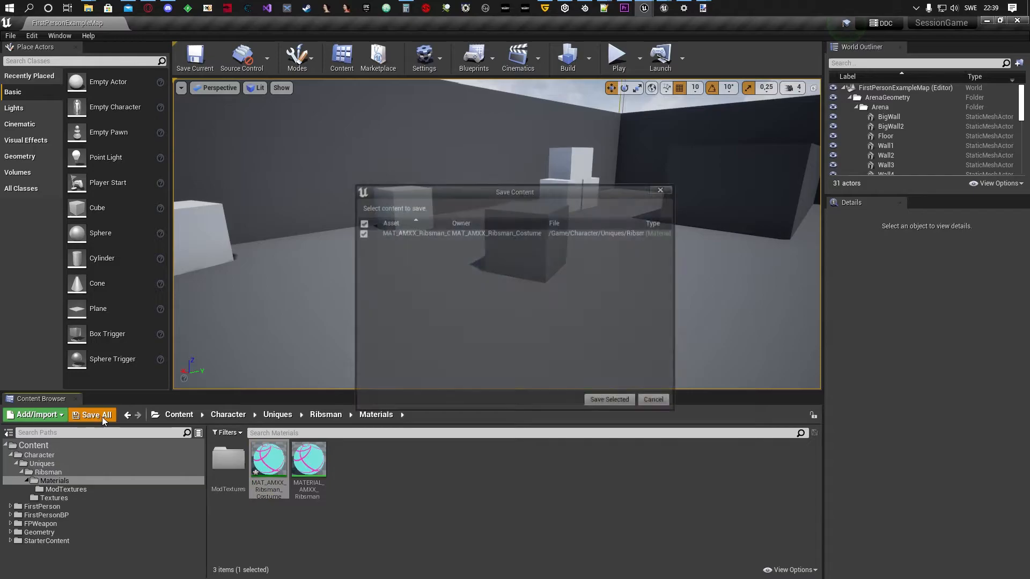
click(615, 401)
click(204, 65)
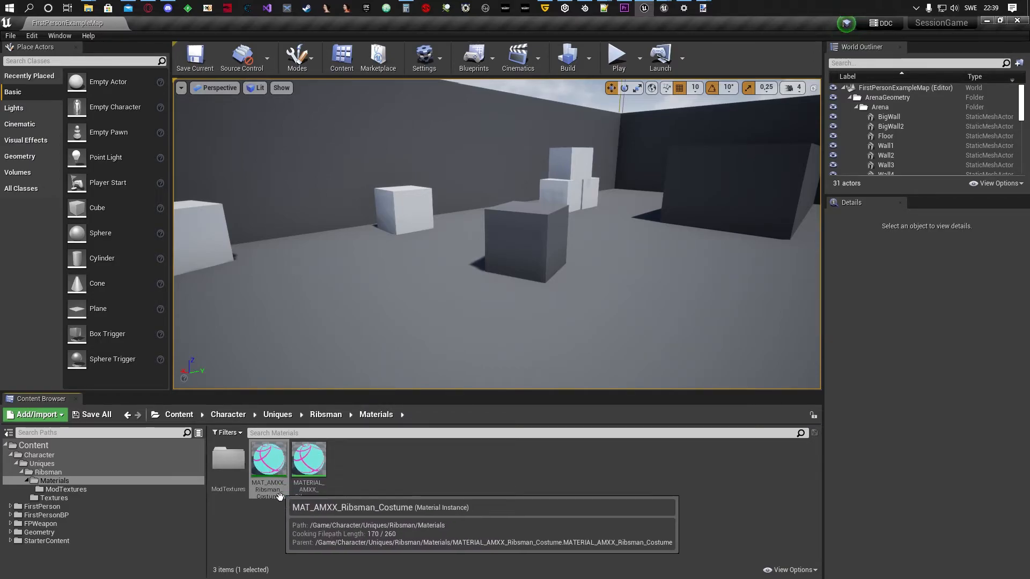
- Open the MAT_AMXX_Ribsman_Costume material instance and enable its Roughness and TextureParam overrides
double_click(270, 459)
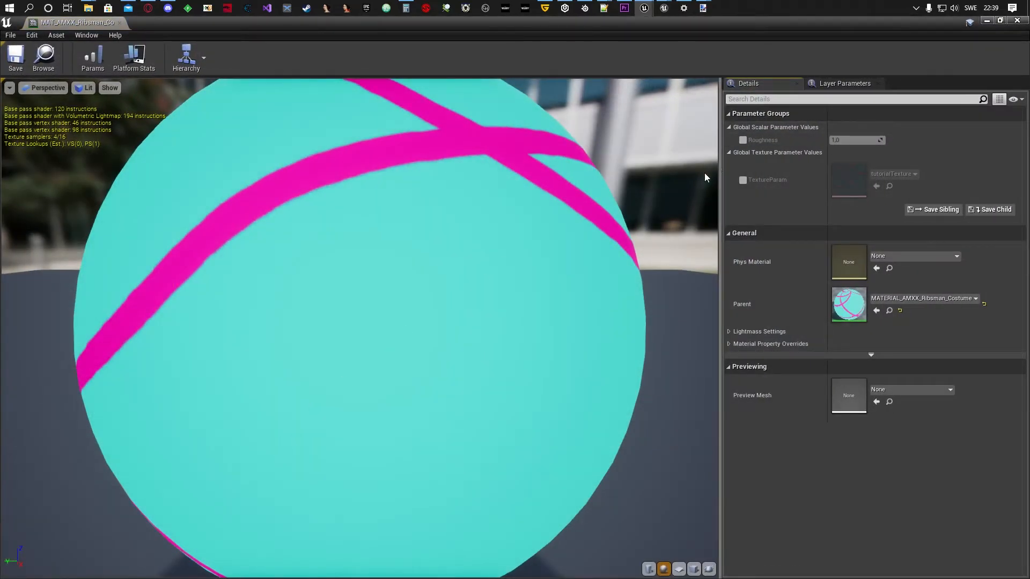
click(743, 140)
click(744, 180)
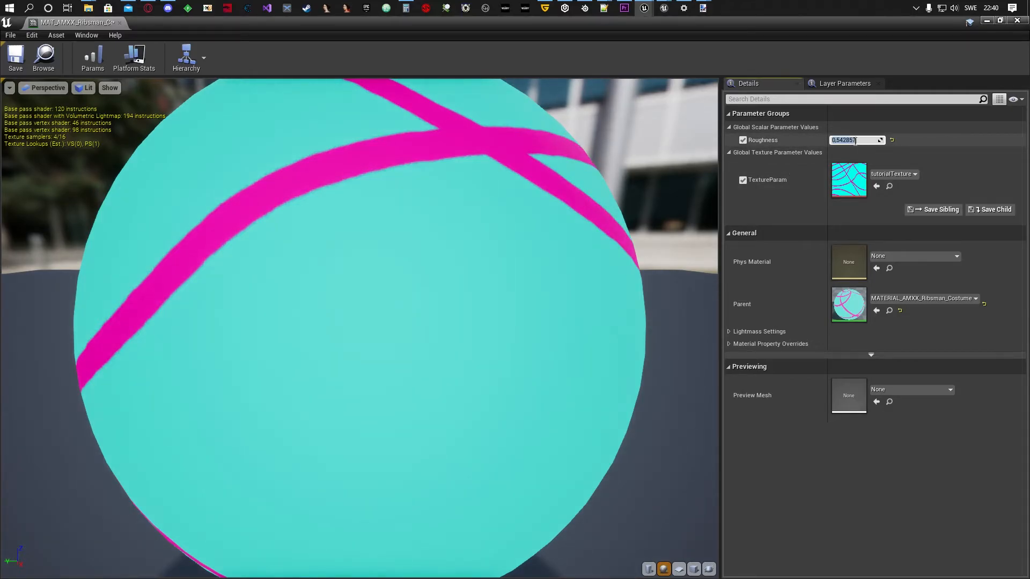
- Try lower Roughness values down to 0.0 on the preview sphere, and reset the parameter to its default
key(Return)
drag(561, 228, 563, 255)
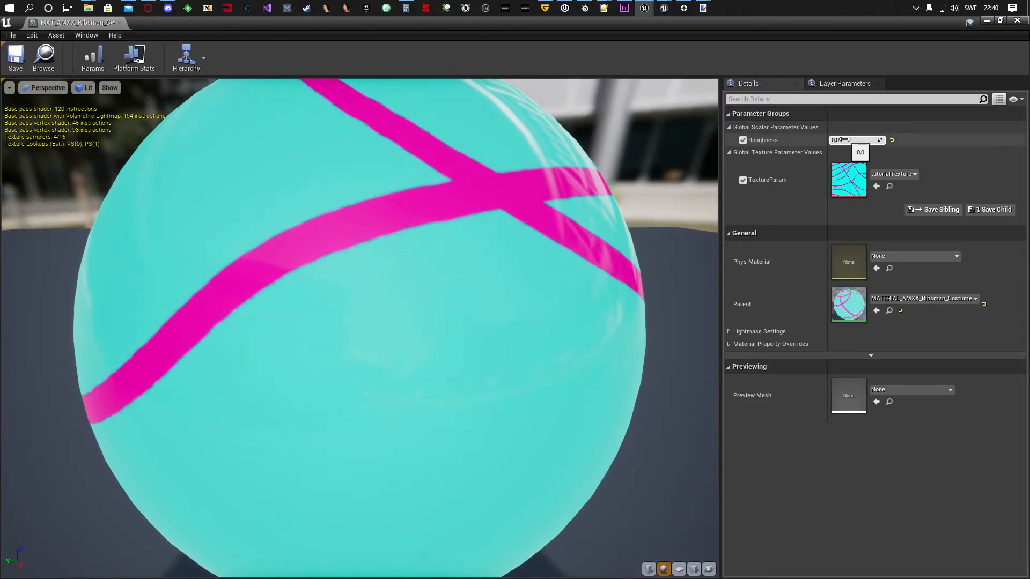
drag(843, 140, 861, 140)
click(890, 140)
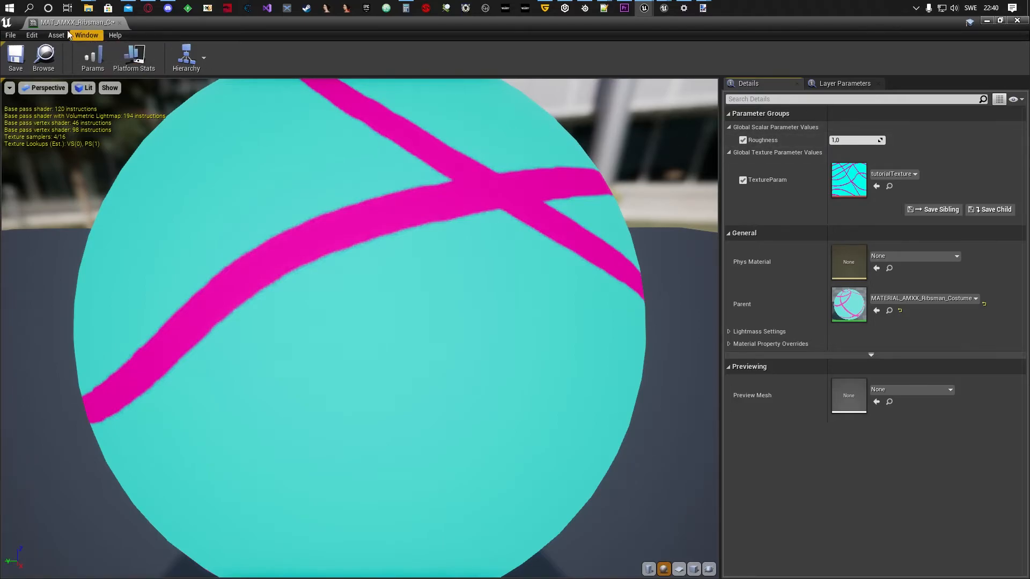
- Set the material instance's Roughness to 0.0
click(853, 141)
text(0)
key(Return)
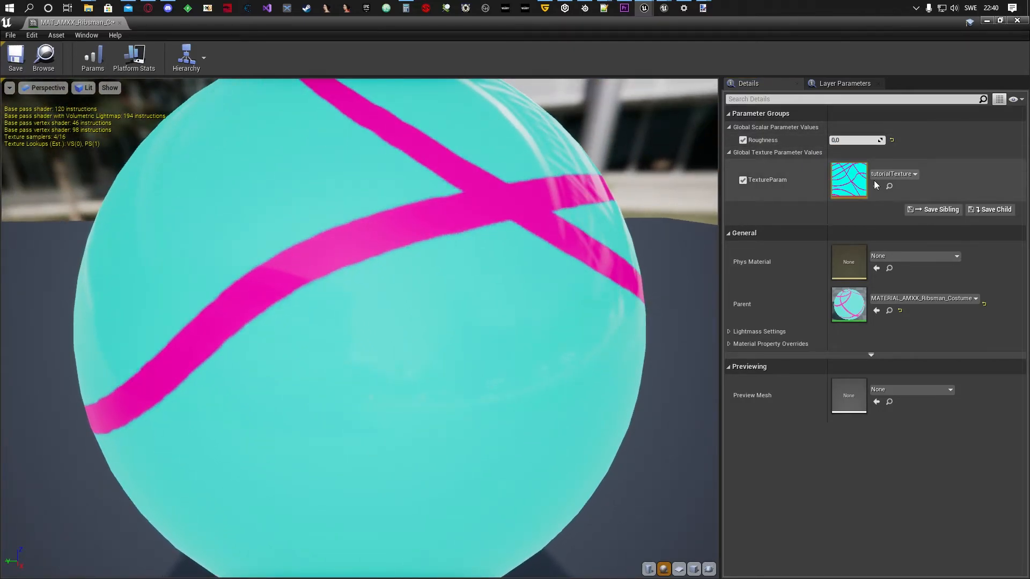
- Assign TEX_RibsMan_D to the instance's TextureParam and inspect the reflections around the preview sphere
click(893, 174)
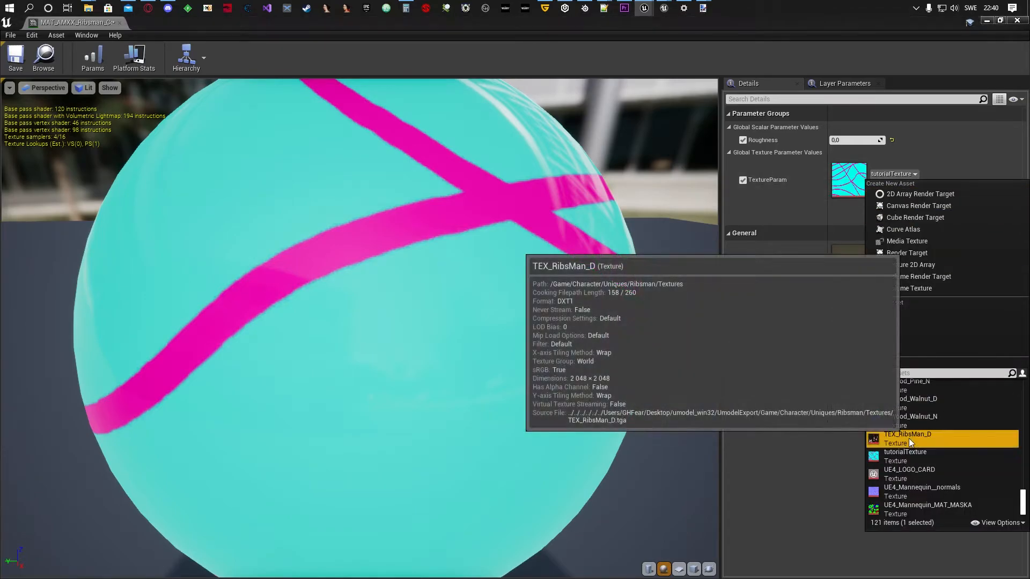
click(909, 439)
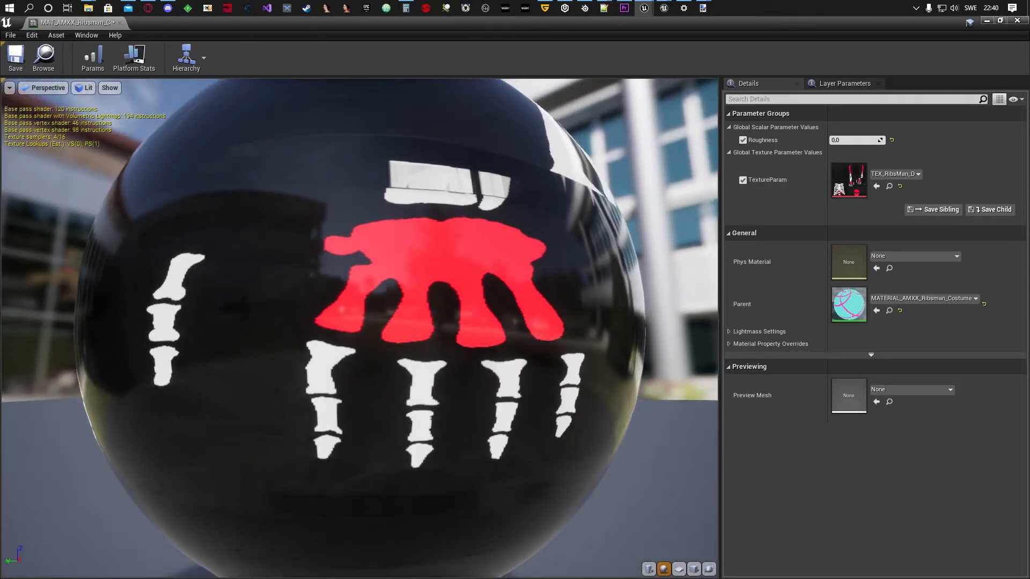
drag(630, 238, 572, 322)
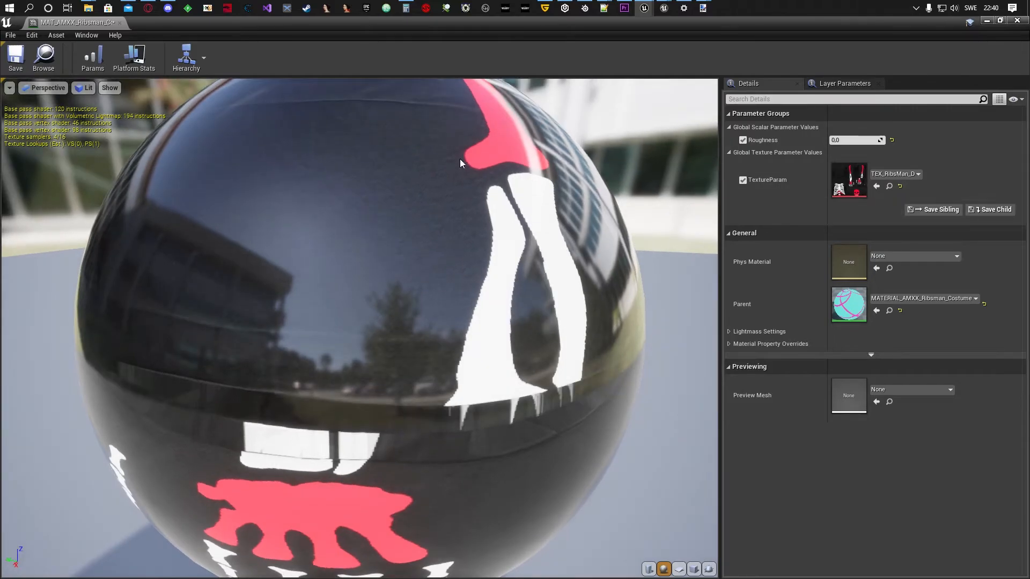
drag(376, 199, 536, 327)
scroll(416, 258, down, 5)
drag(311, 297, 390, 289)
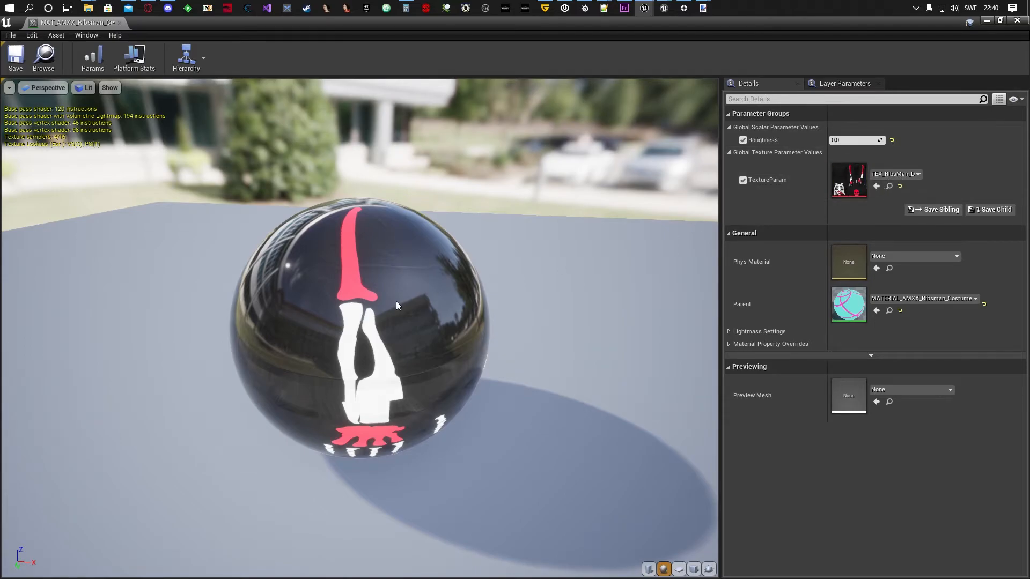
drag(397, 305, 453, 240)
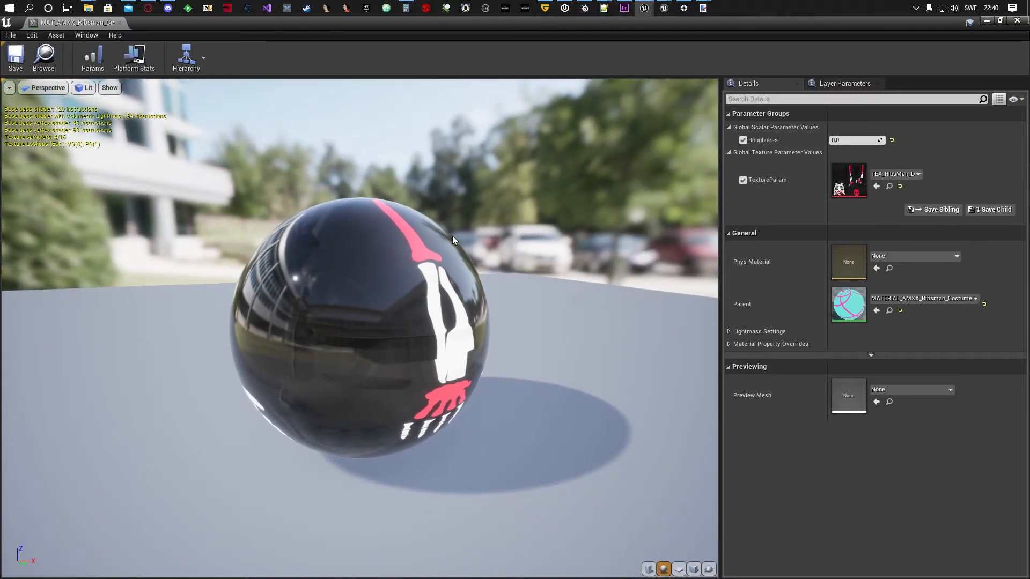
- Save the MAT_AMXX_Ribsman_Costume instance, close its editor, and reopen it briefly to review the parameters
click(16, 56)
click(985, 21)
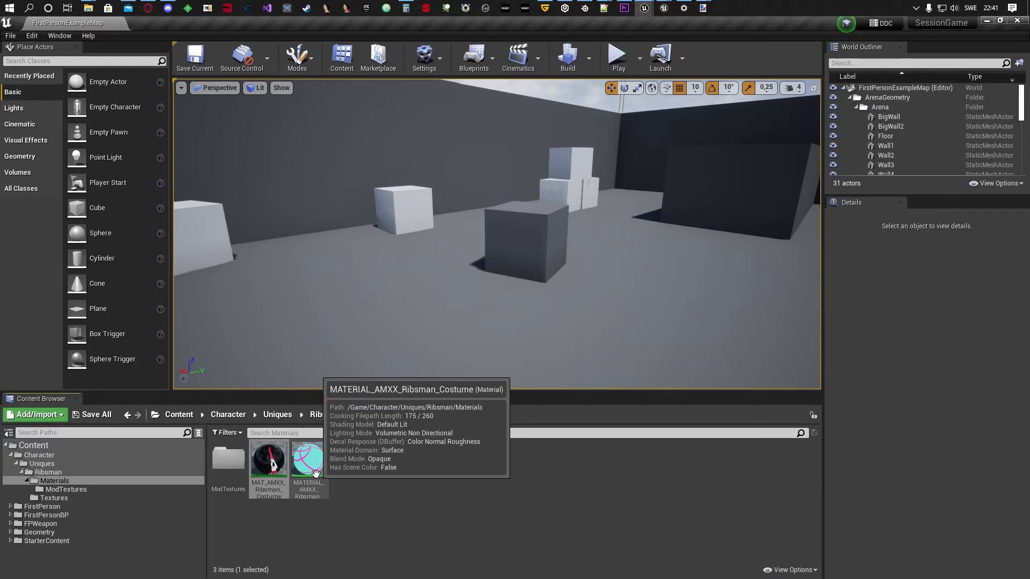
double_click(269, 460)
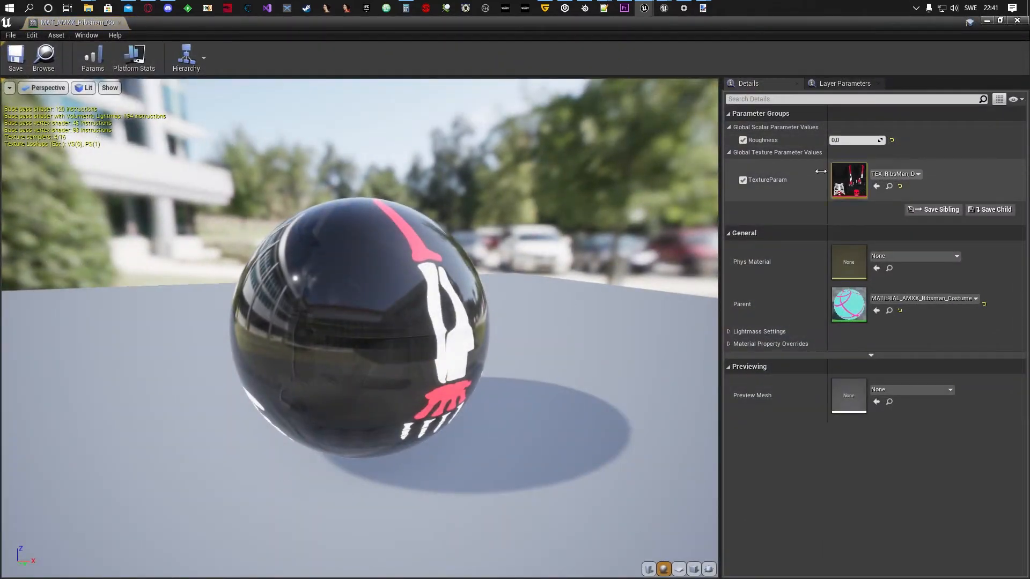
click(989, 23)
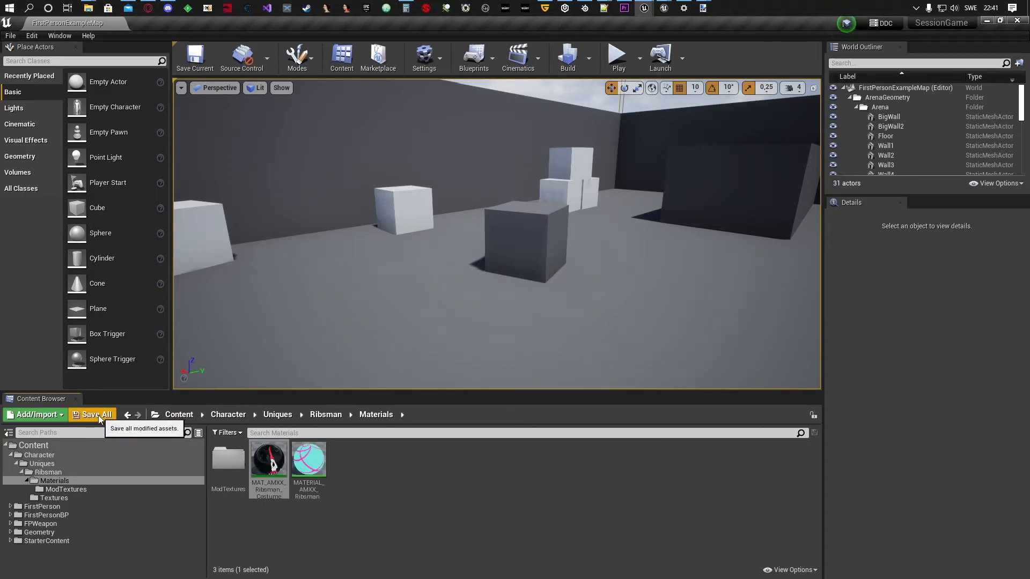
- Cook the project's content for Windows and switch to the File Explorer windows
click(11, 36)
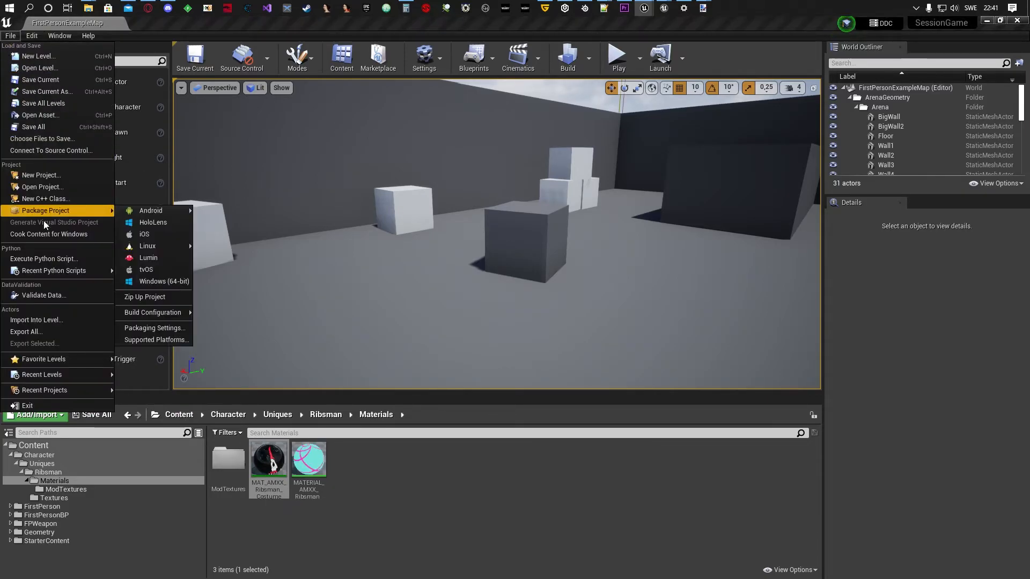
click(41, 234)
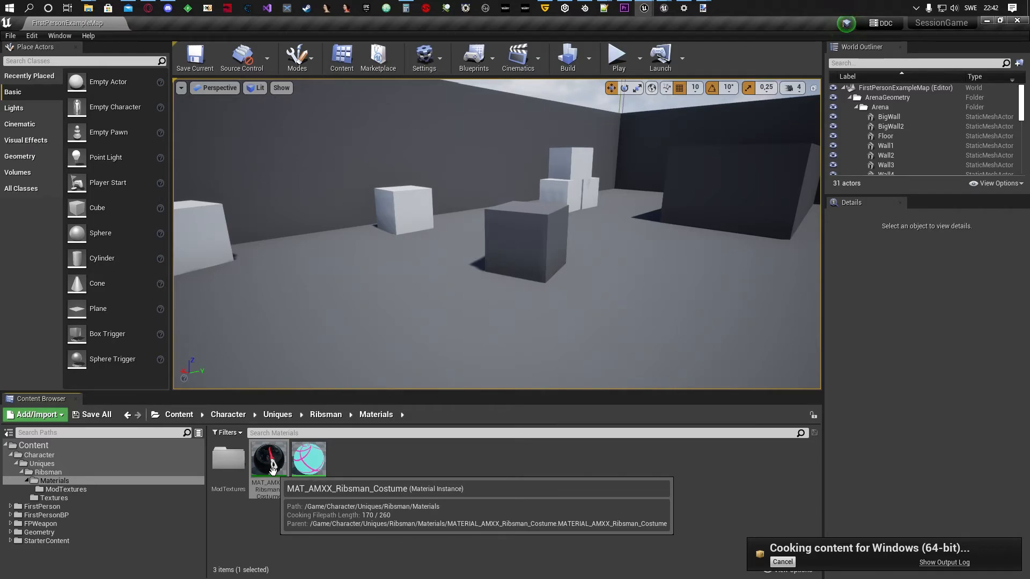
click(987, 22)
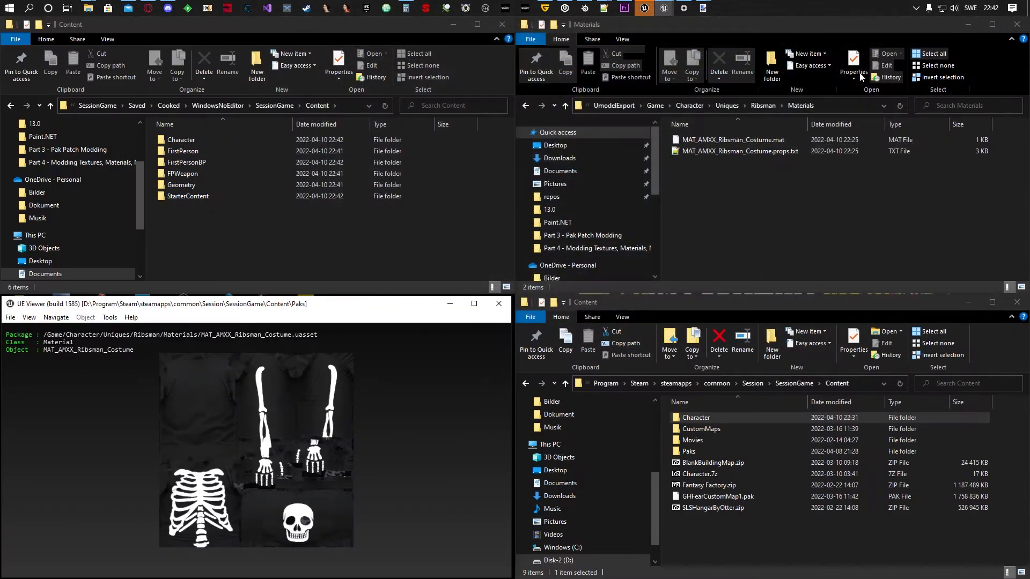
- Replace the Character folder in the game's SessionGame Content directory with the cooked one from WindowsNoEditor
click(271, 247)
click(175, 140)
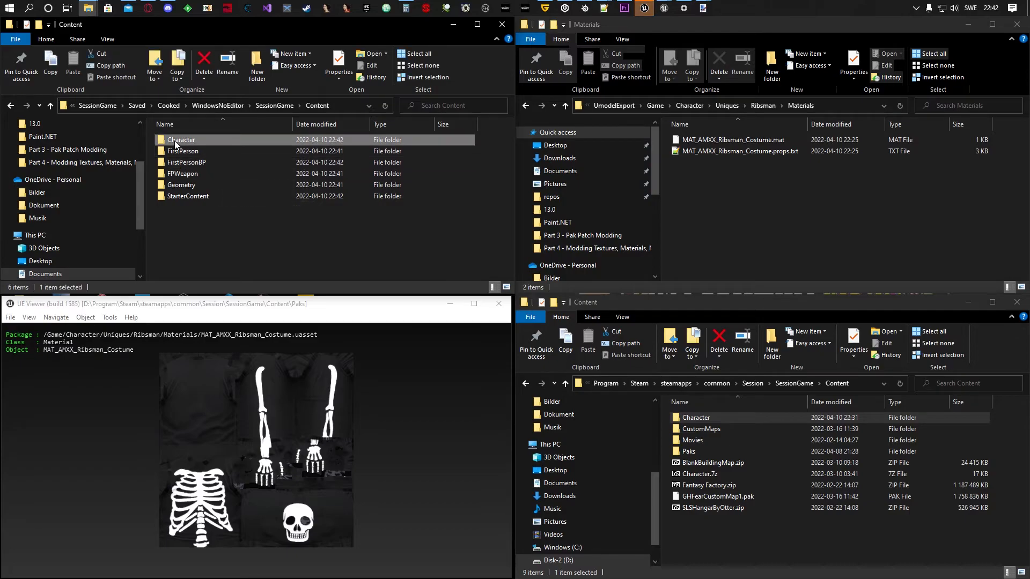
click(691, 418)
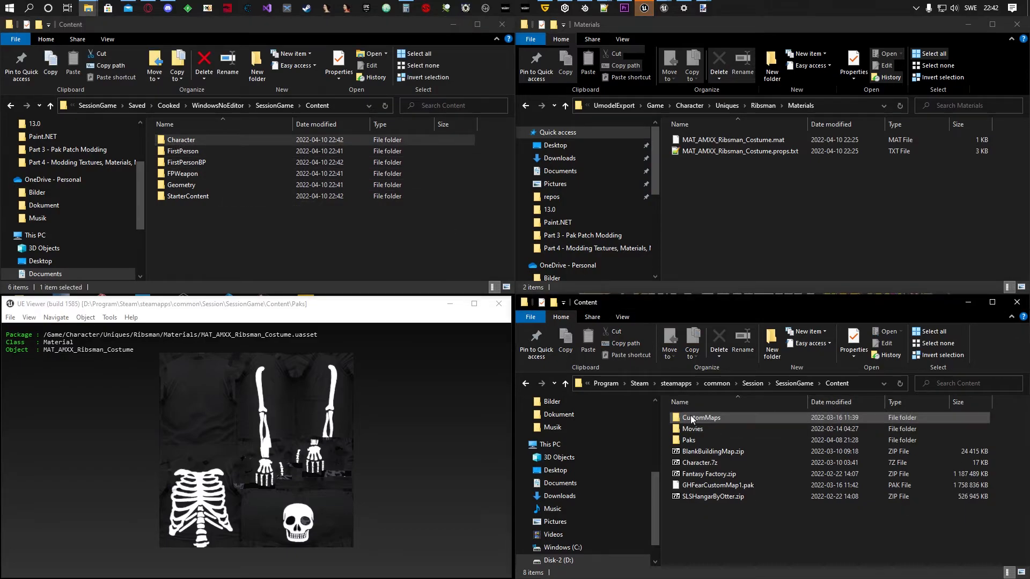
key(Delete)
click(185, 152)
click(184, 140)
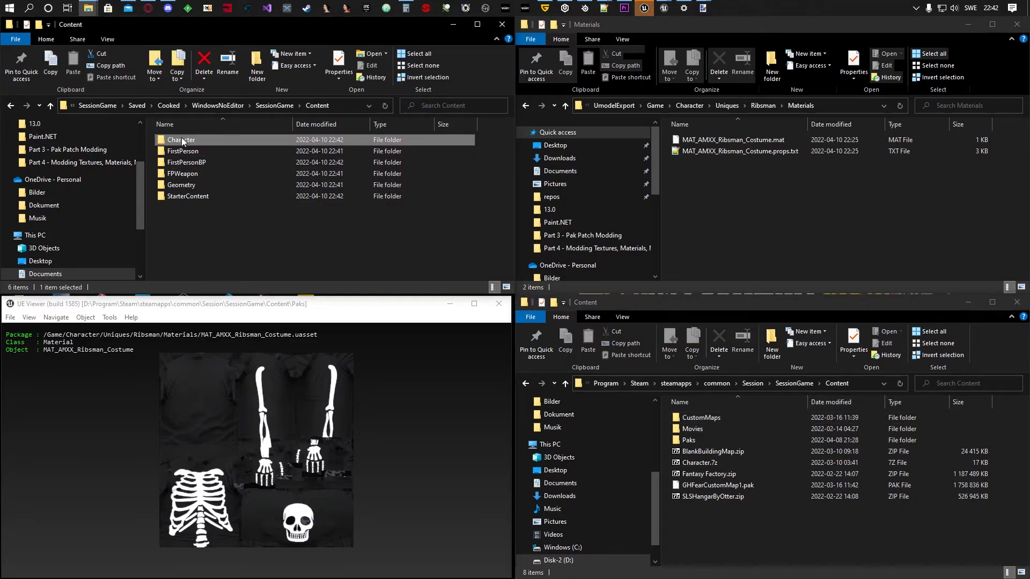
drag(182, 141, 745, 532)
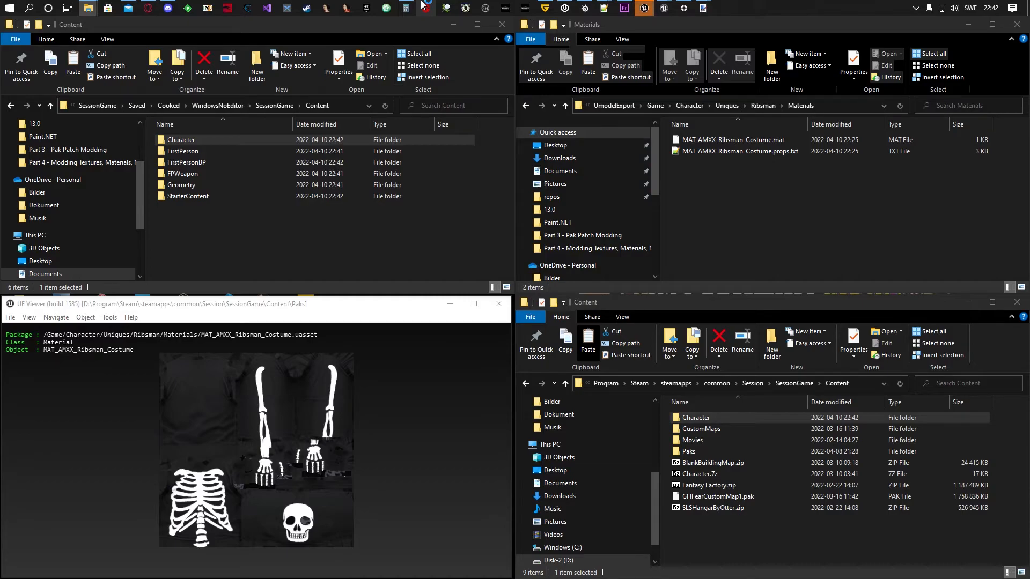
- Launch Session to inspect the modded Ribsman costume on the skater, and close the game
click(425, 7)
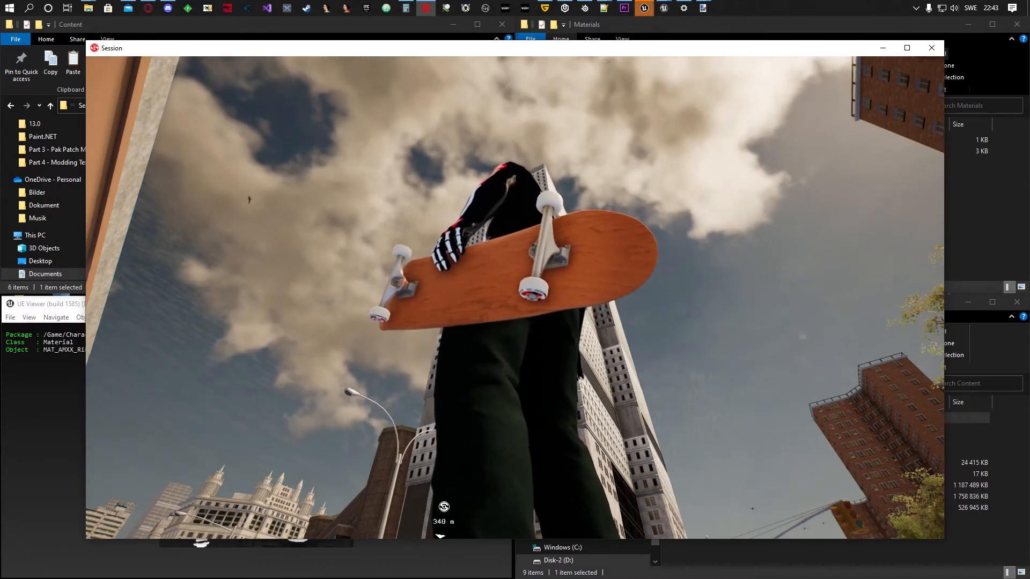
key(super)
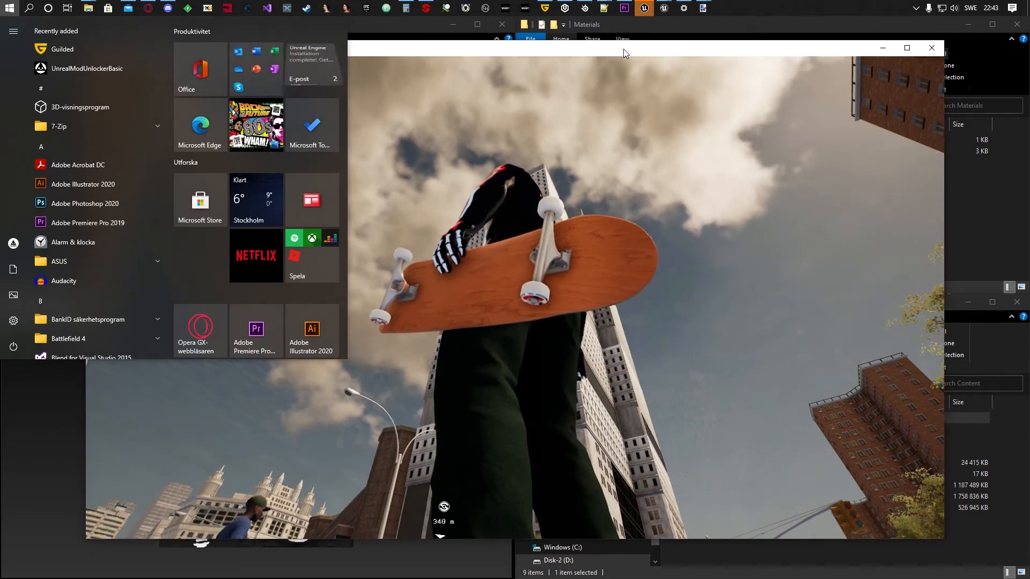
click(623, 49)
click(928, 49)
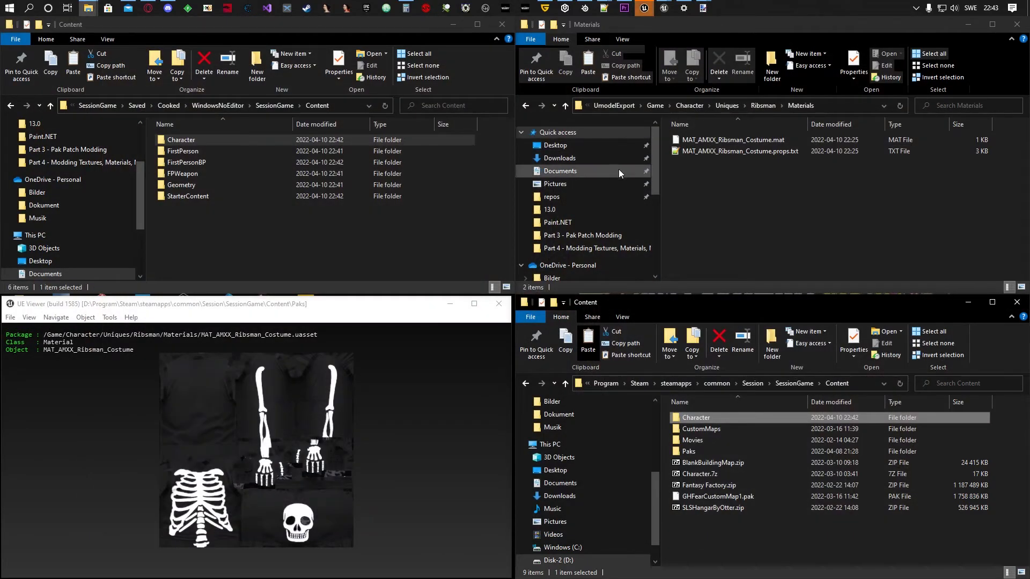